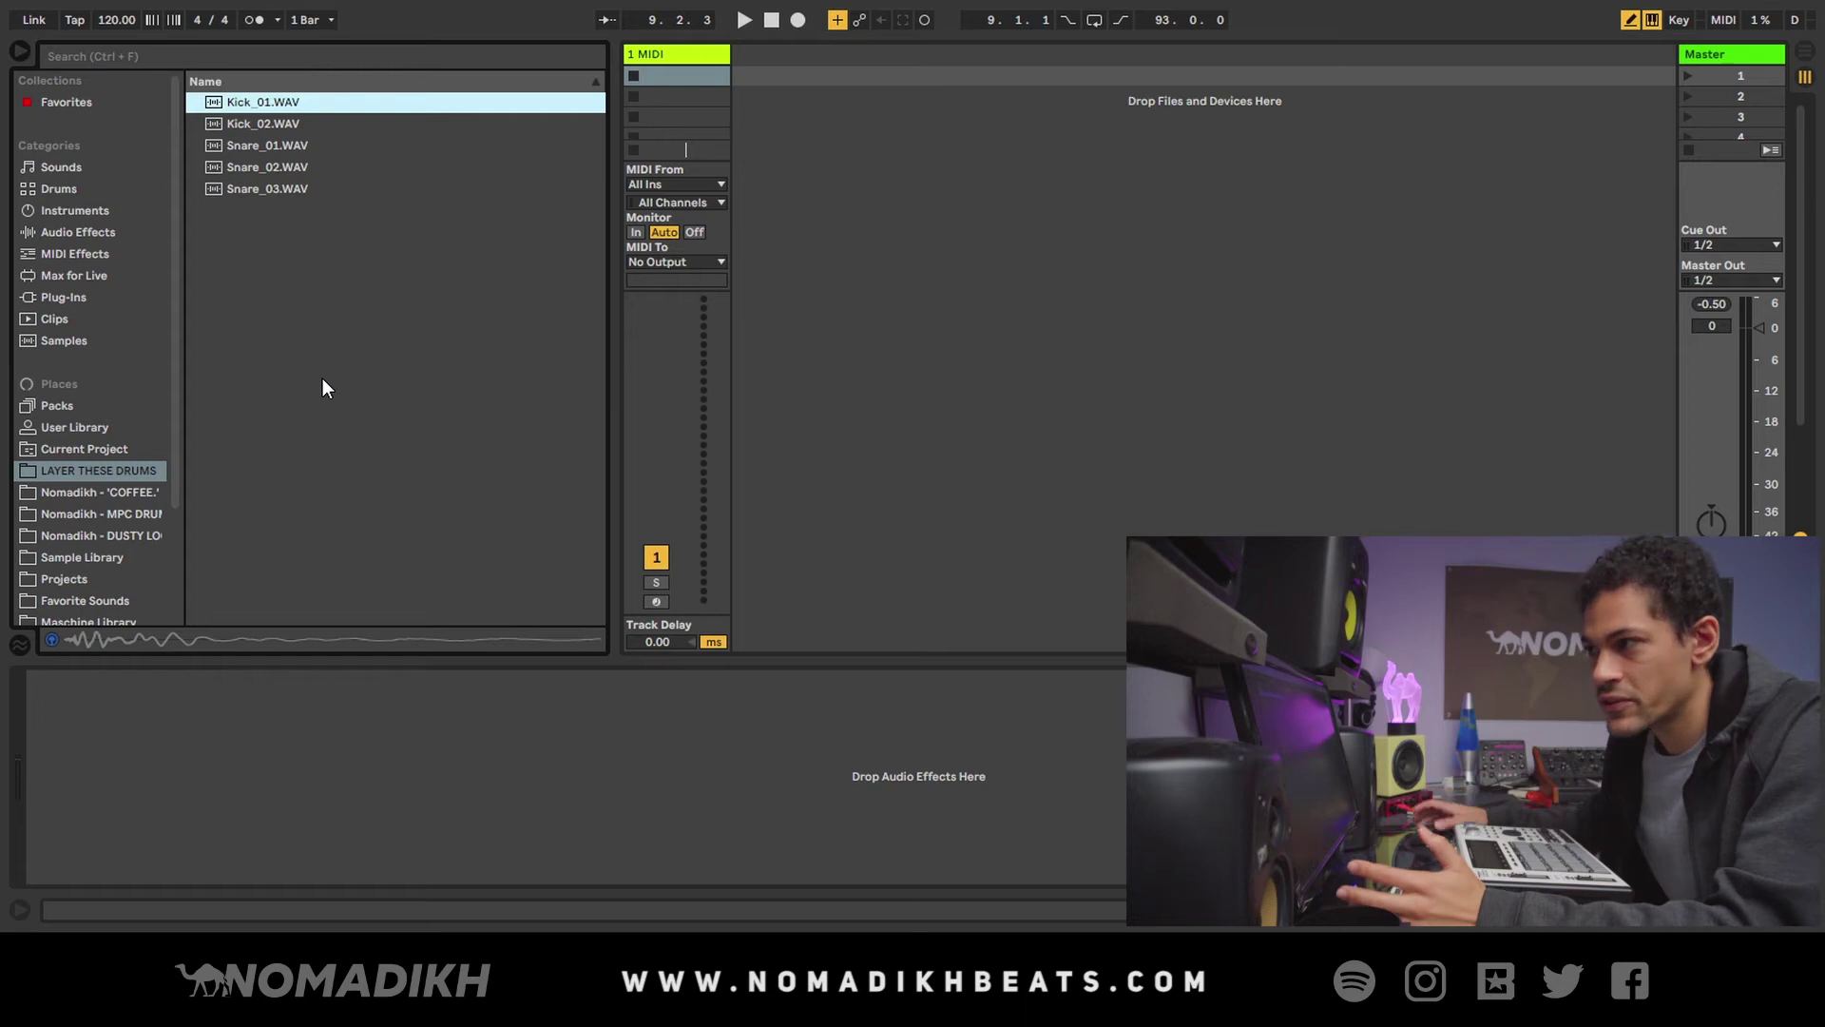
- Audition the Kick_02.WAV and Kick_01.WAV samples in the browser to compare them
{"action": "left_click", "coordinate": [311, 124]}
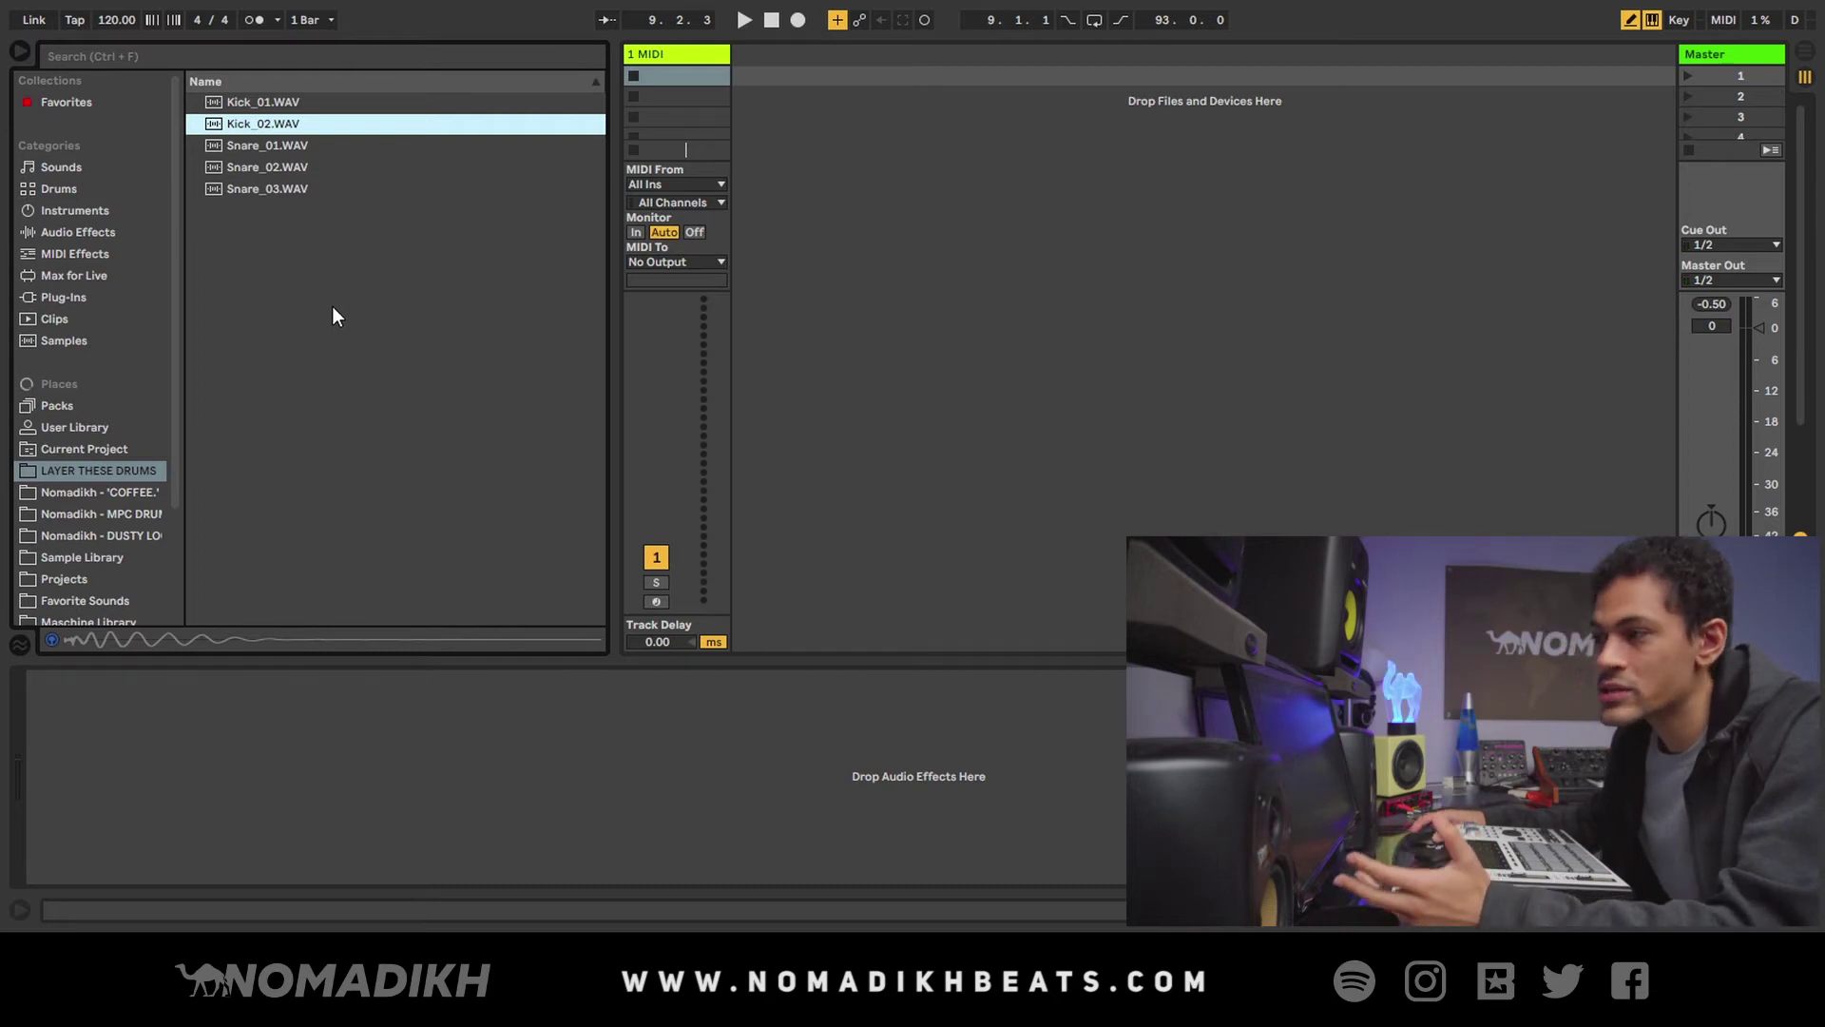
{"action": "left_click", "coordinate": [301, 103]}
{"action": "left_click", "coordinate": [302, 123]}
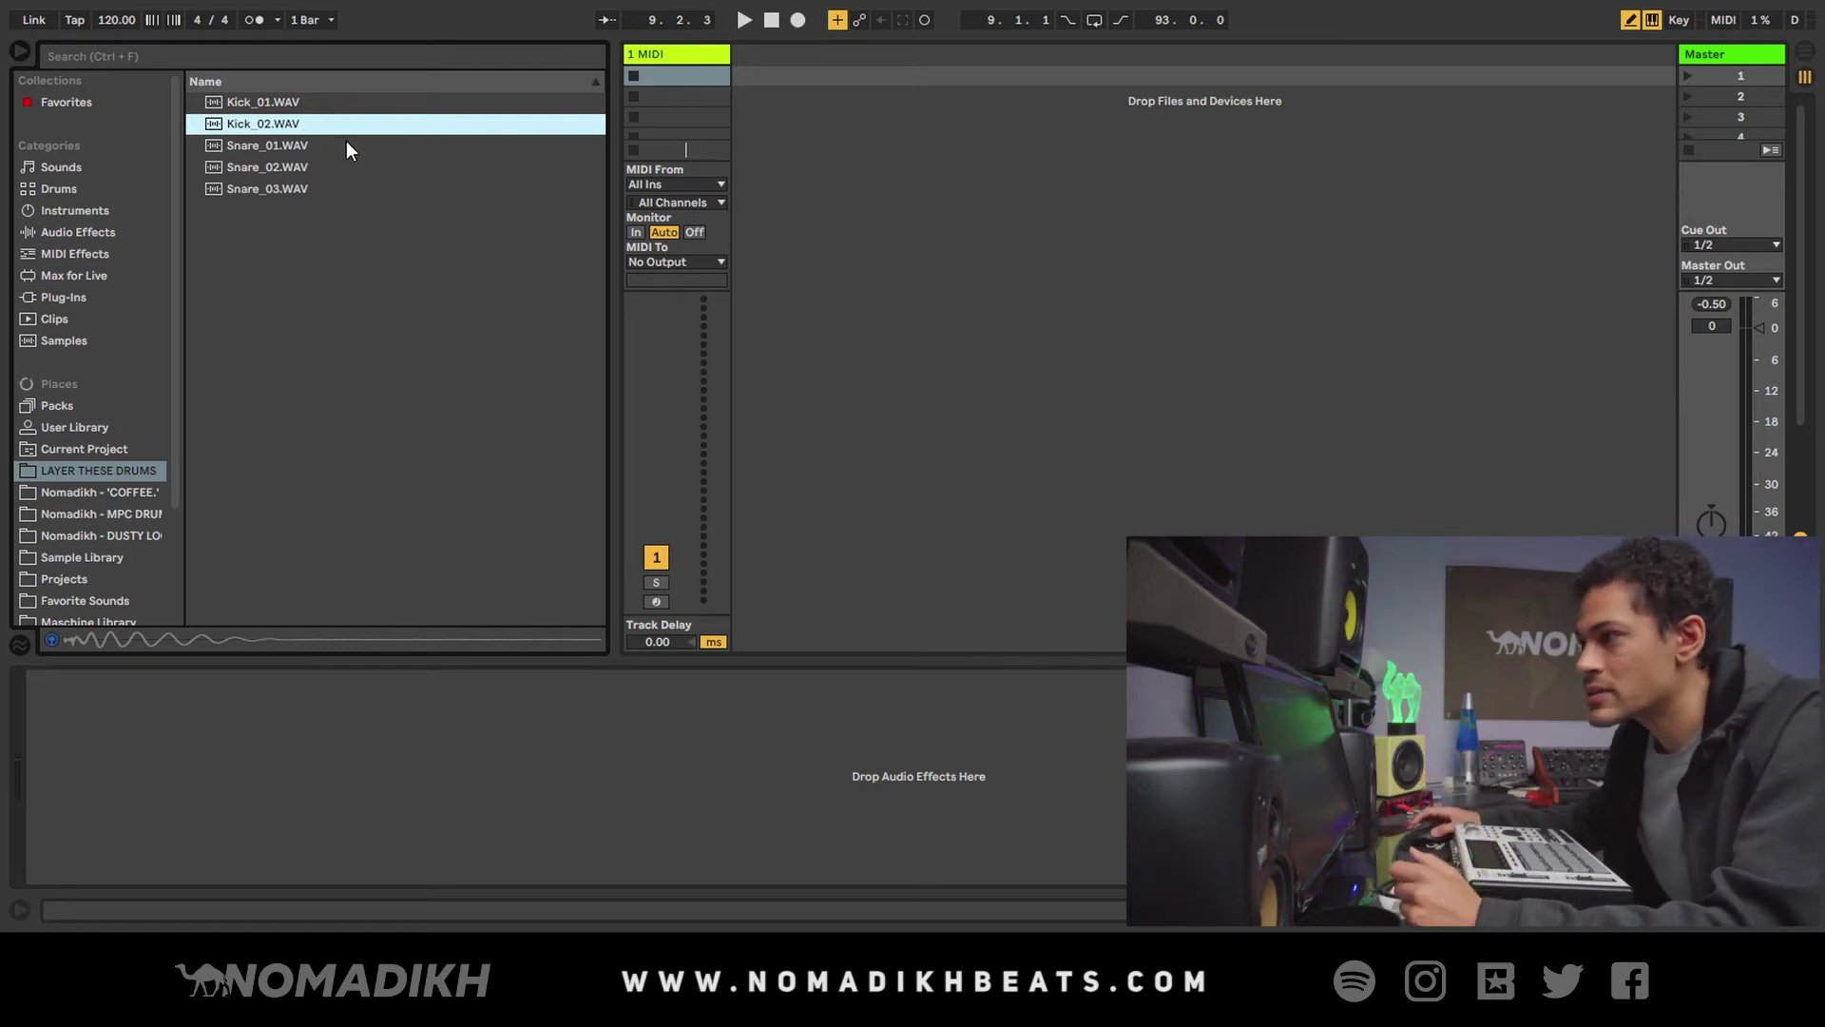
- Load an empty Drum Rack instrument onto the 1 MIDI track
{"action": "left_click", "coordinate": [671, 57]}
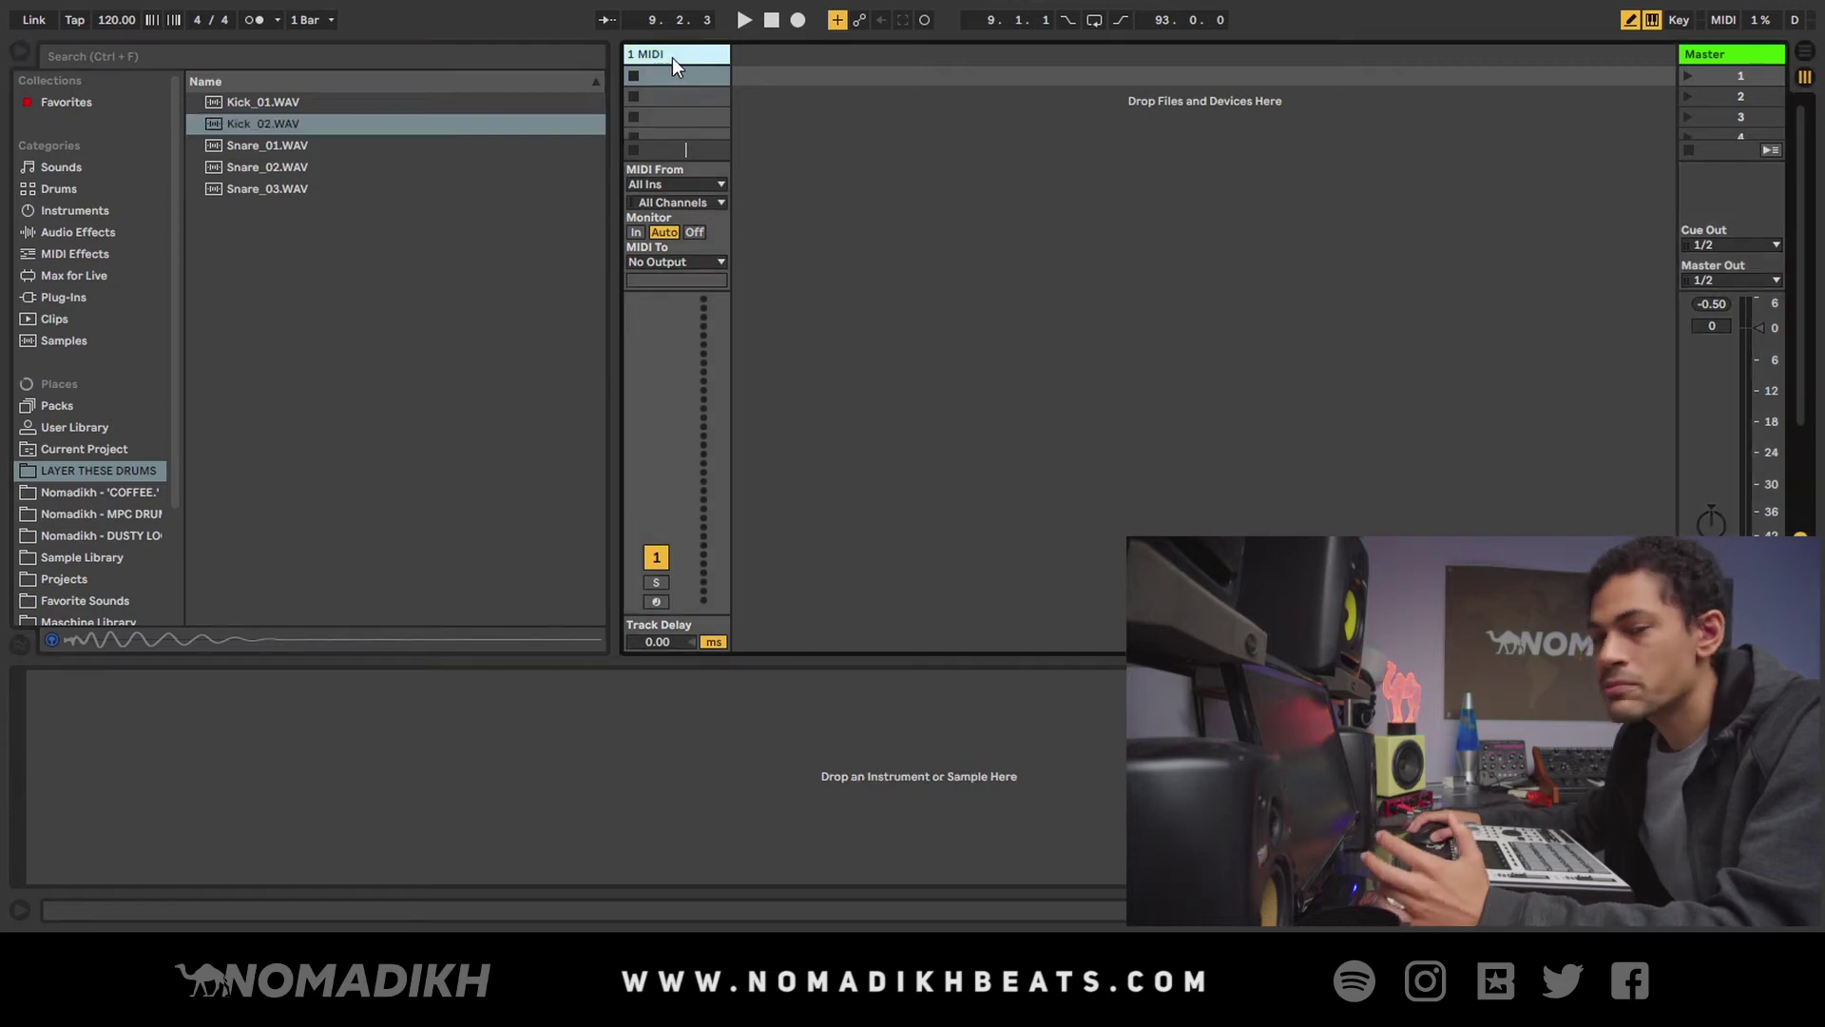
{"action": "left_click", "coordinate": [84, 214]}
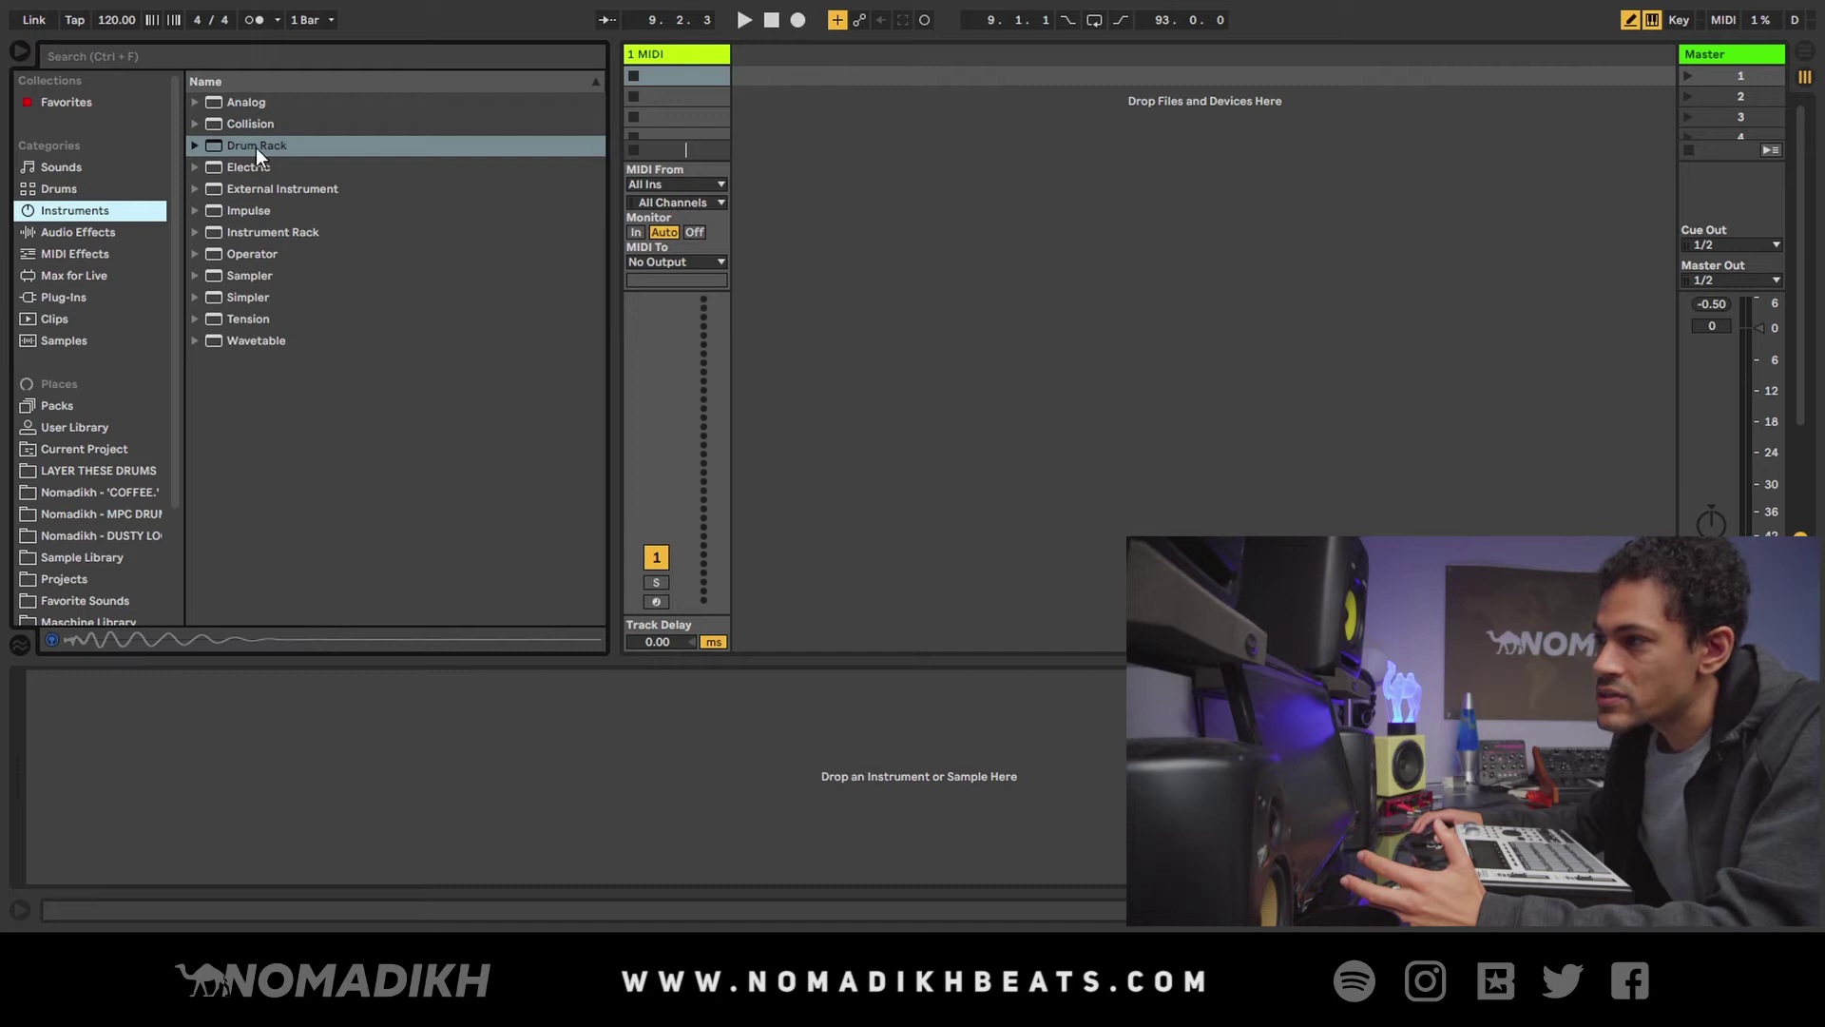
{"action": "left_click_drag", "start_coordinate": [243, 147], "coordinate": [707, 54]}
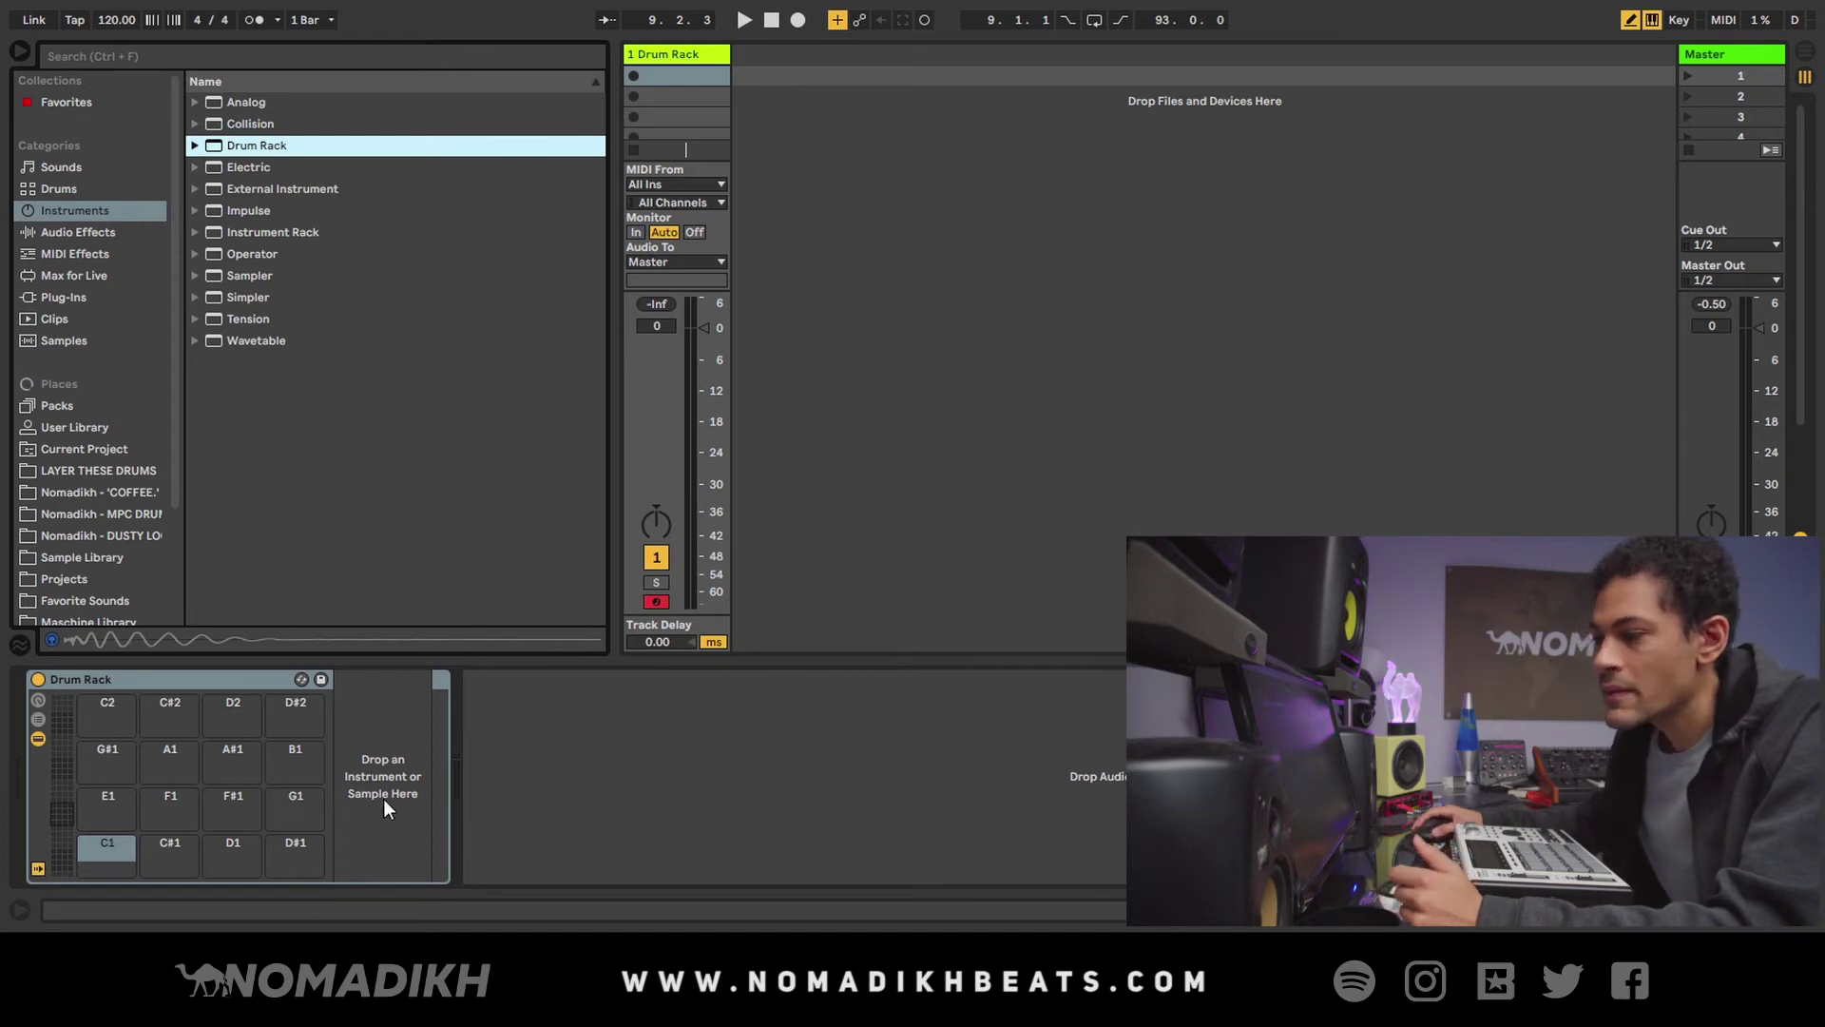
- From the LAYER THESE DRUMS folder, load Kick_02.WAV onto the C1 pad and Kick_01.WAV onto the C#1 pad
{"action": "left_click", "coordinate": [72, 470]}
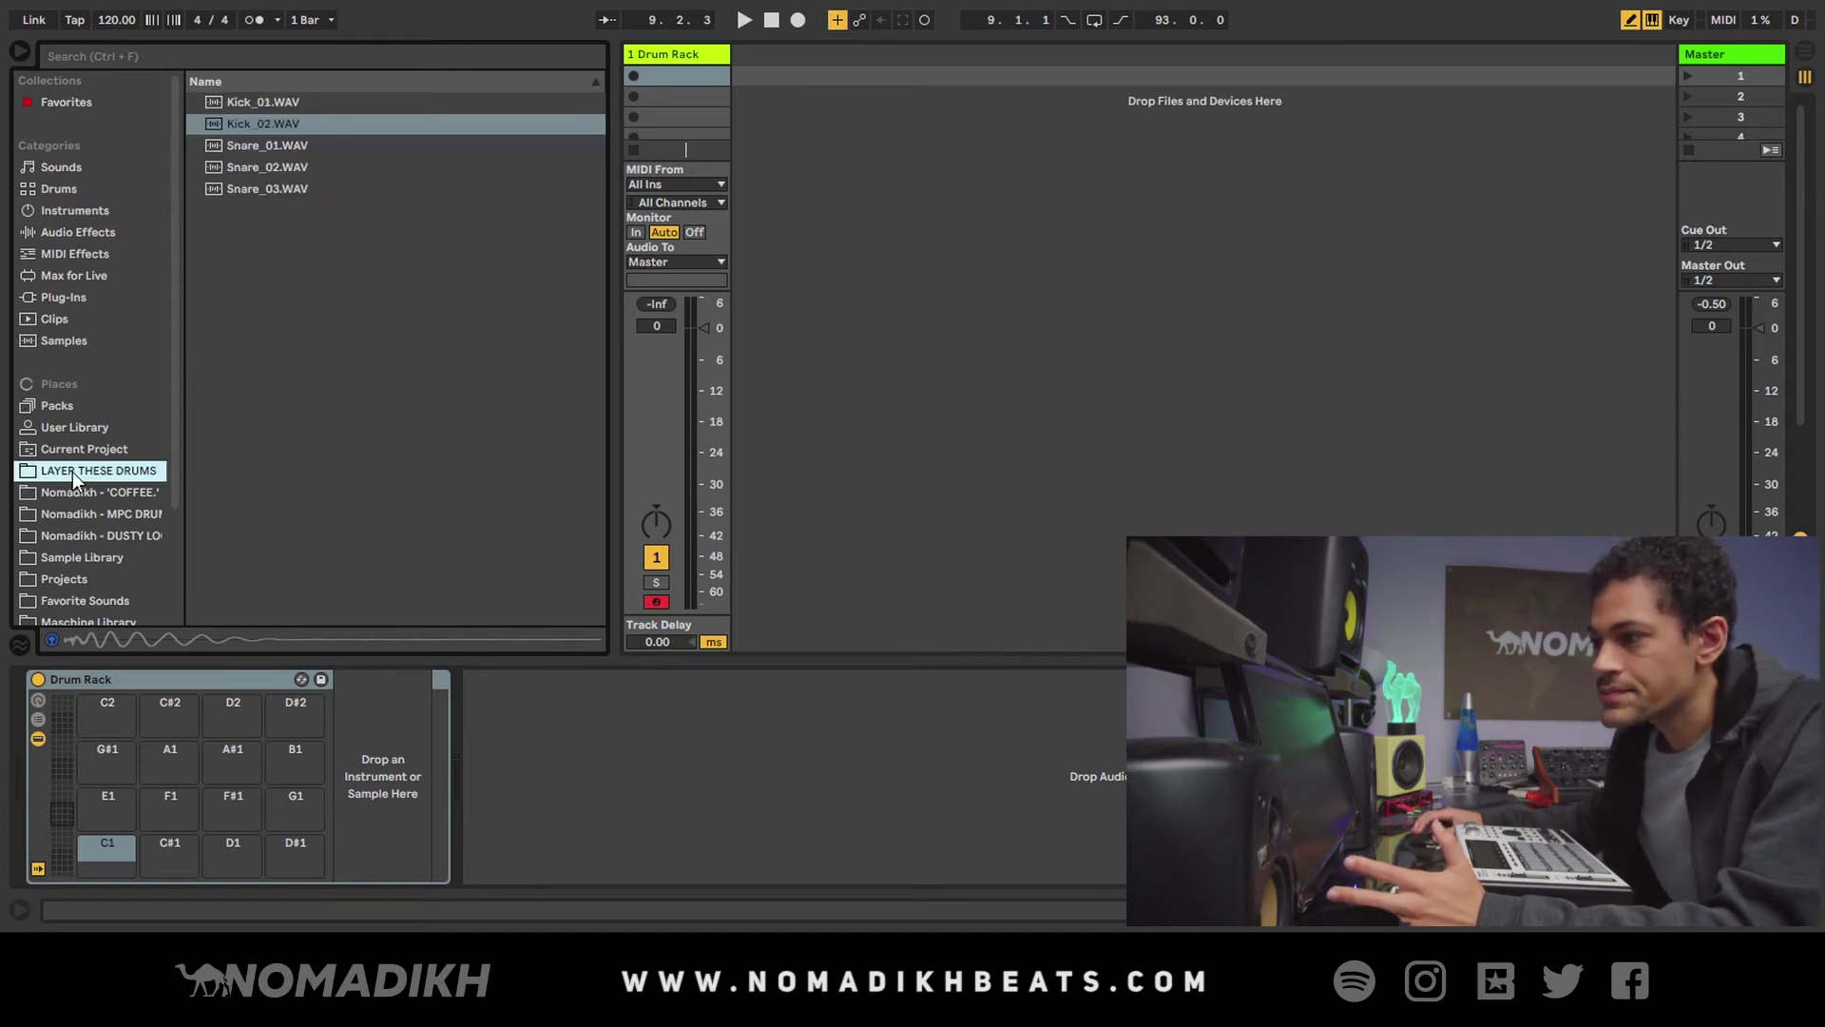
{"action": "left_click", "coordinate": [268, 104]}
{"action": "left_click", "coordinate": [268, 123]}
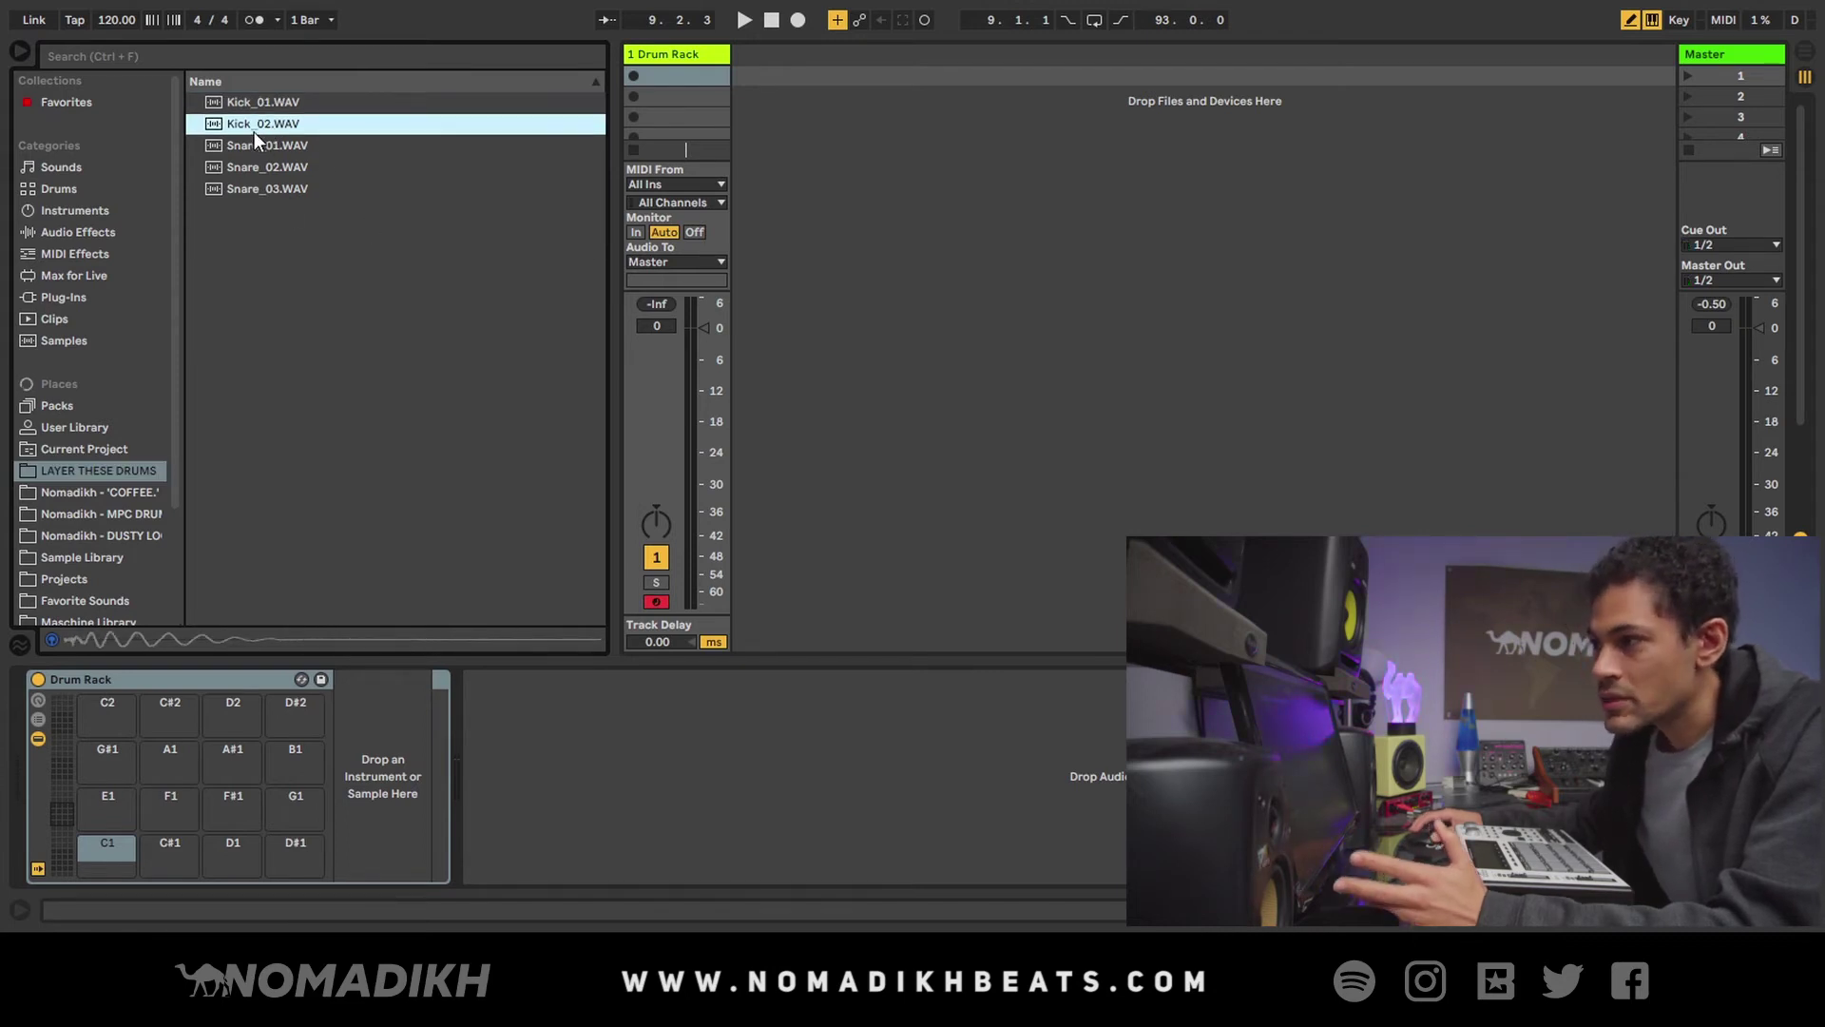
{"action": "left_click_drag", "start_coordinate": [251, 125], "coordinate": [286, 175]}
{"action": "left_click_drag", "start_coordinate": [310, 363], "coordinate": [99, 848]}
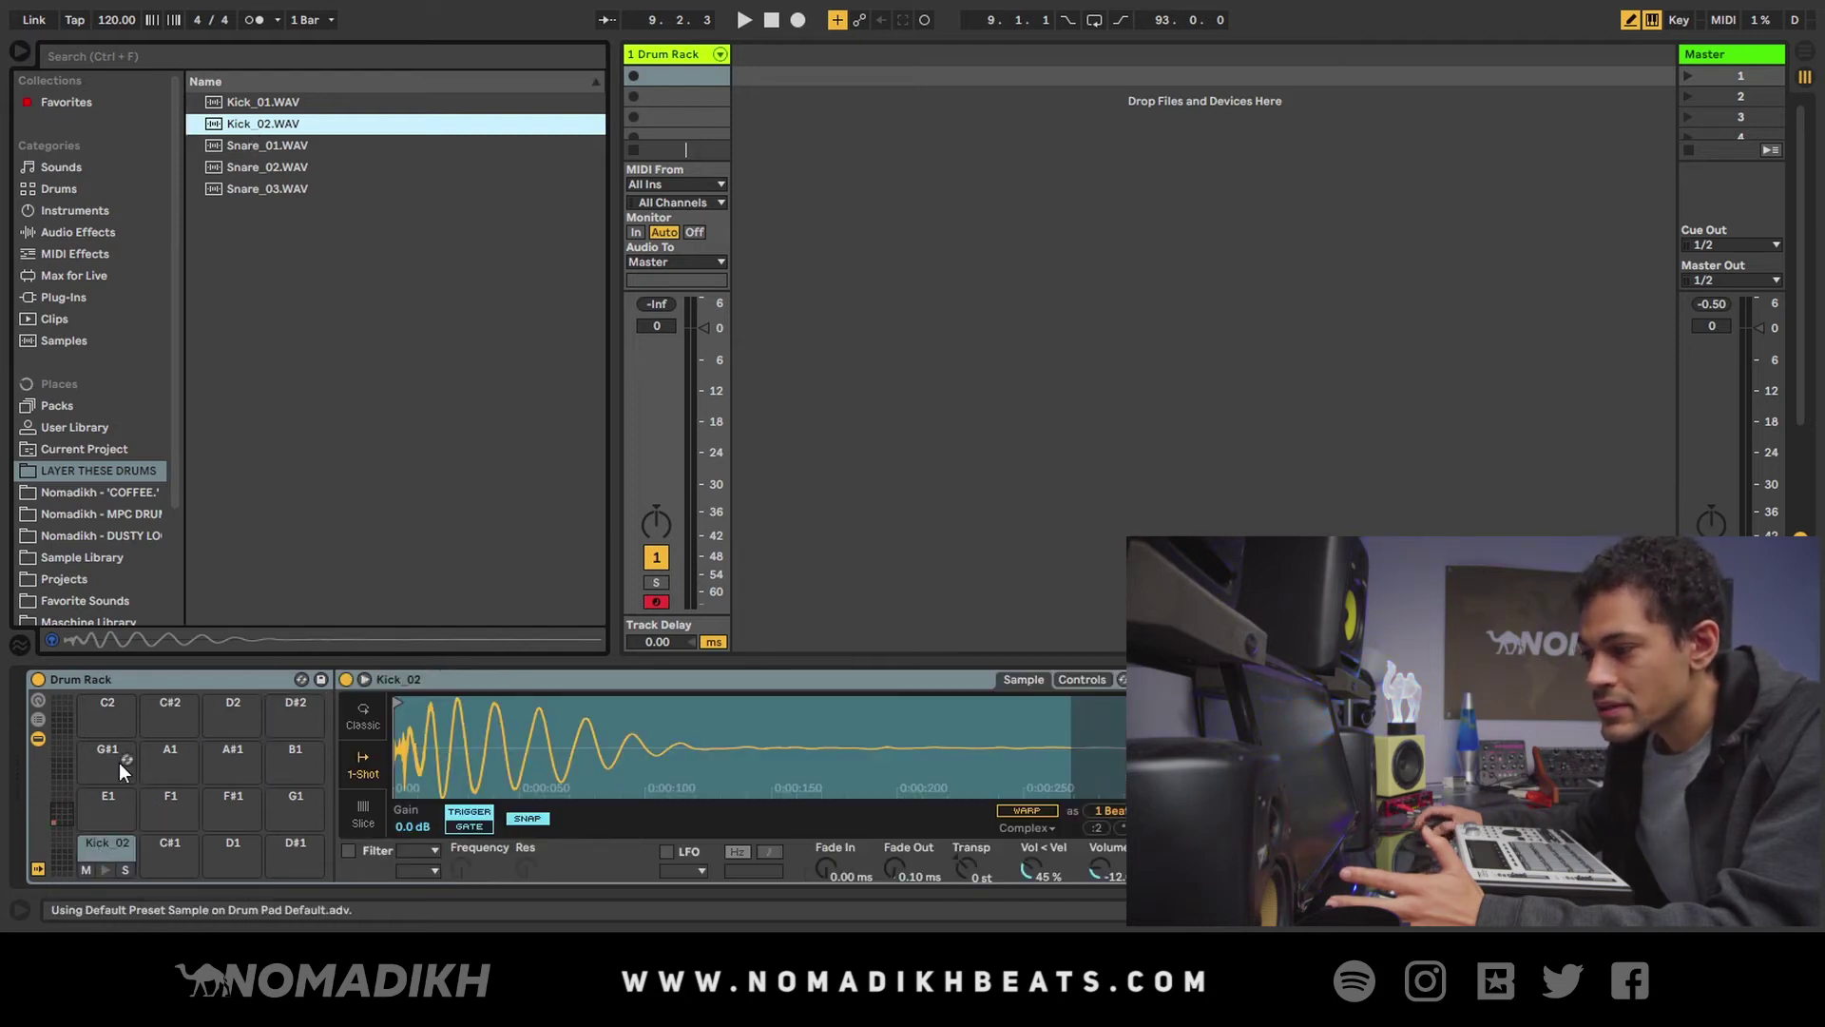
{"action": "left_click", "coordinate": [105, 870]}
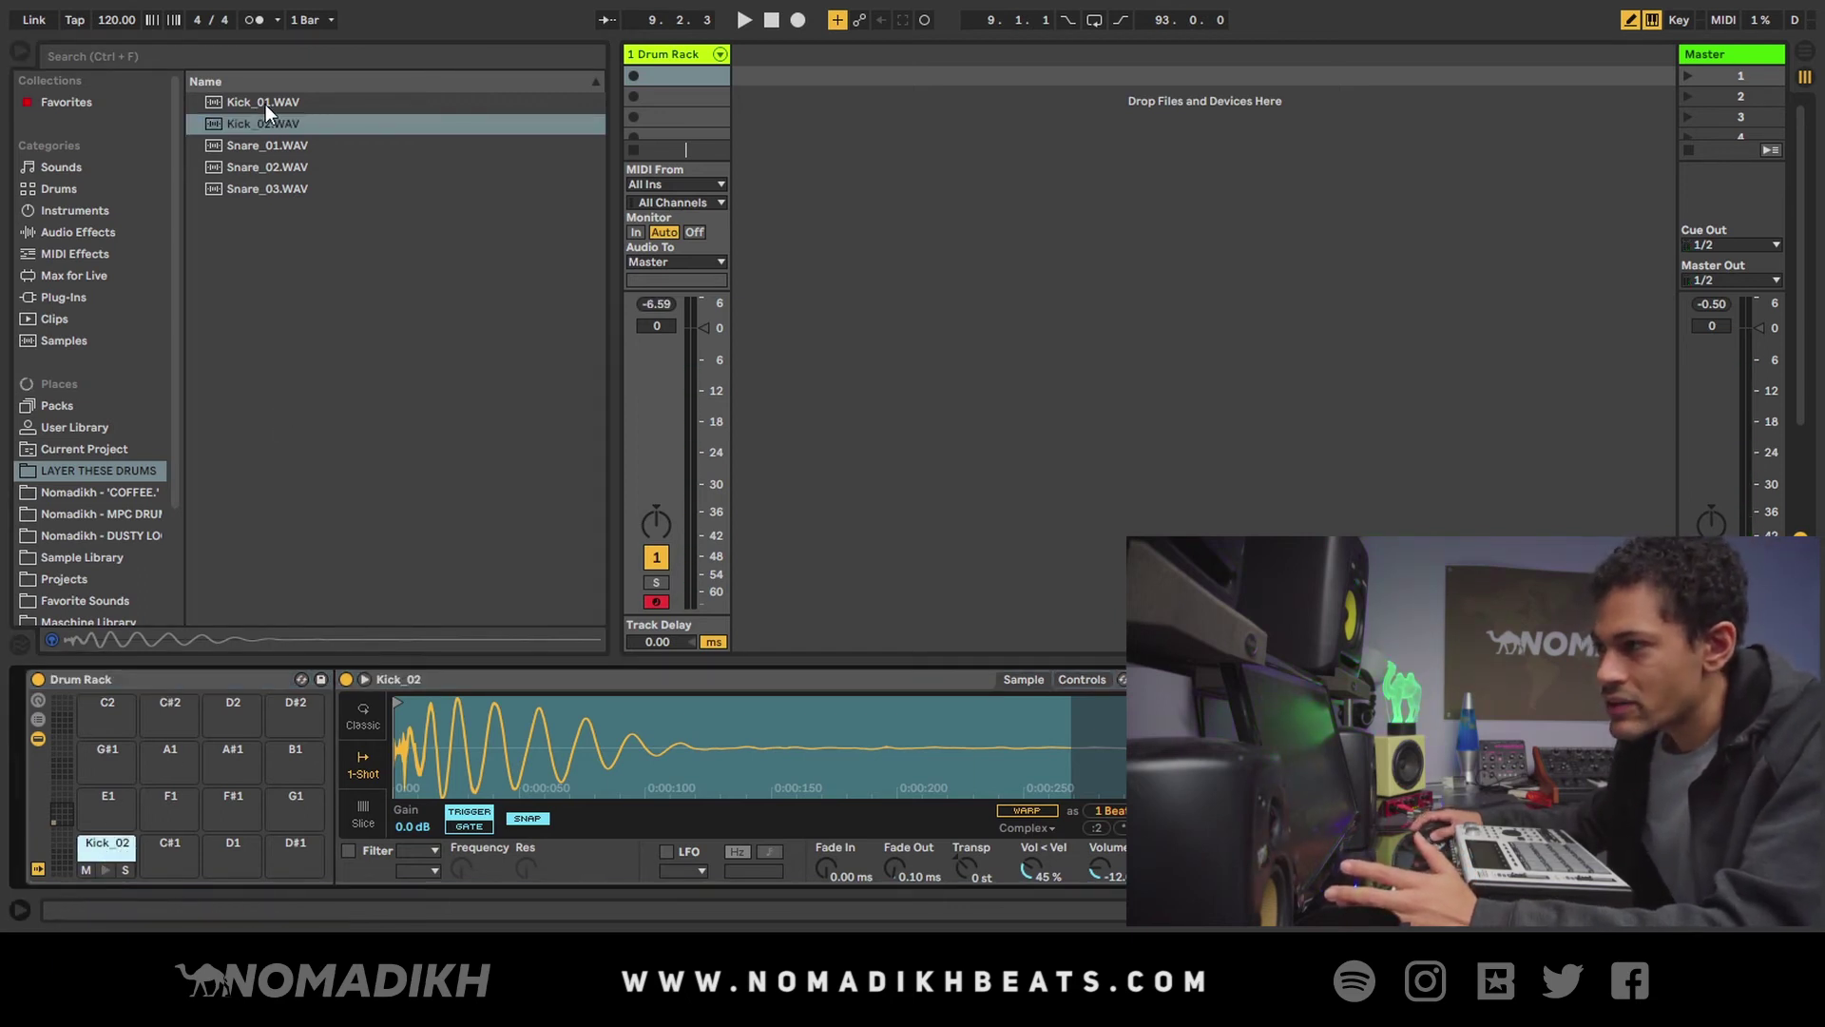
{"action": "left_click_drag", "start_coordinate": [265, 105], "coordinate": [171, 852]}
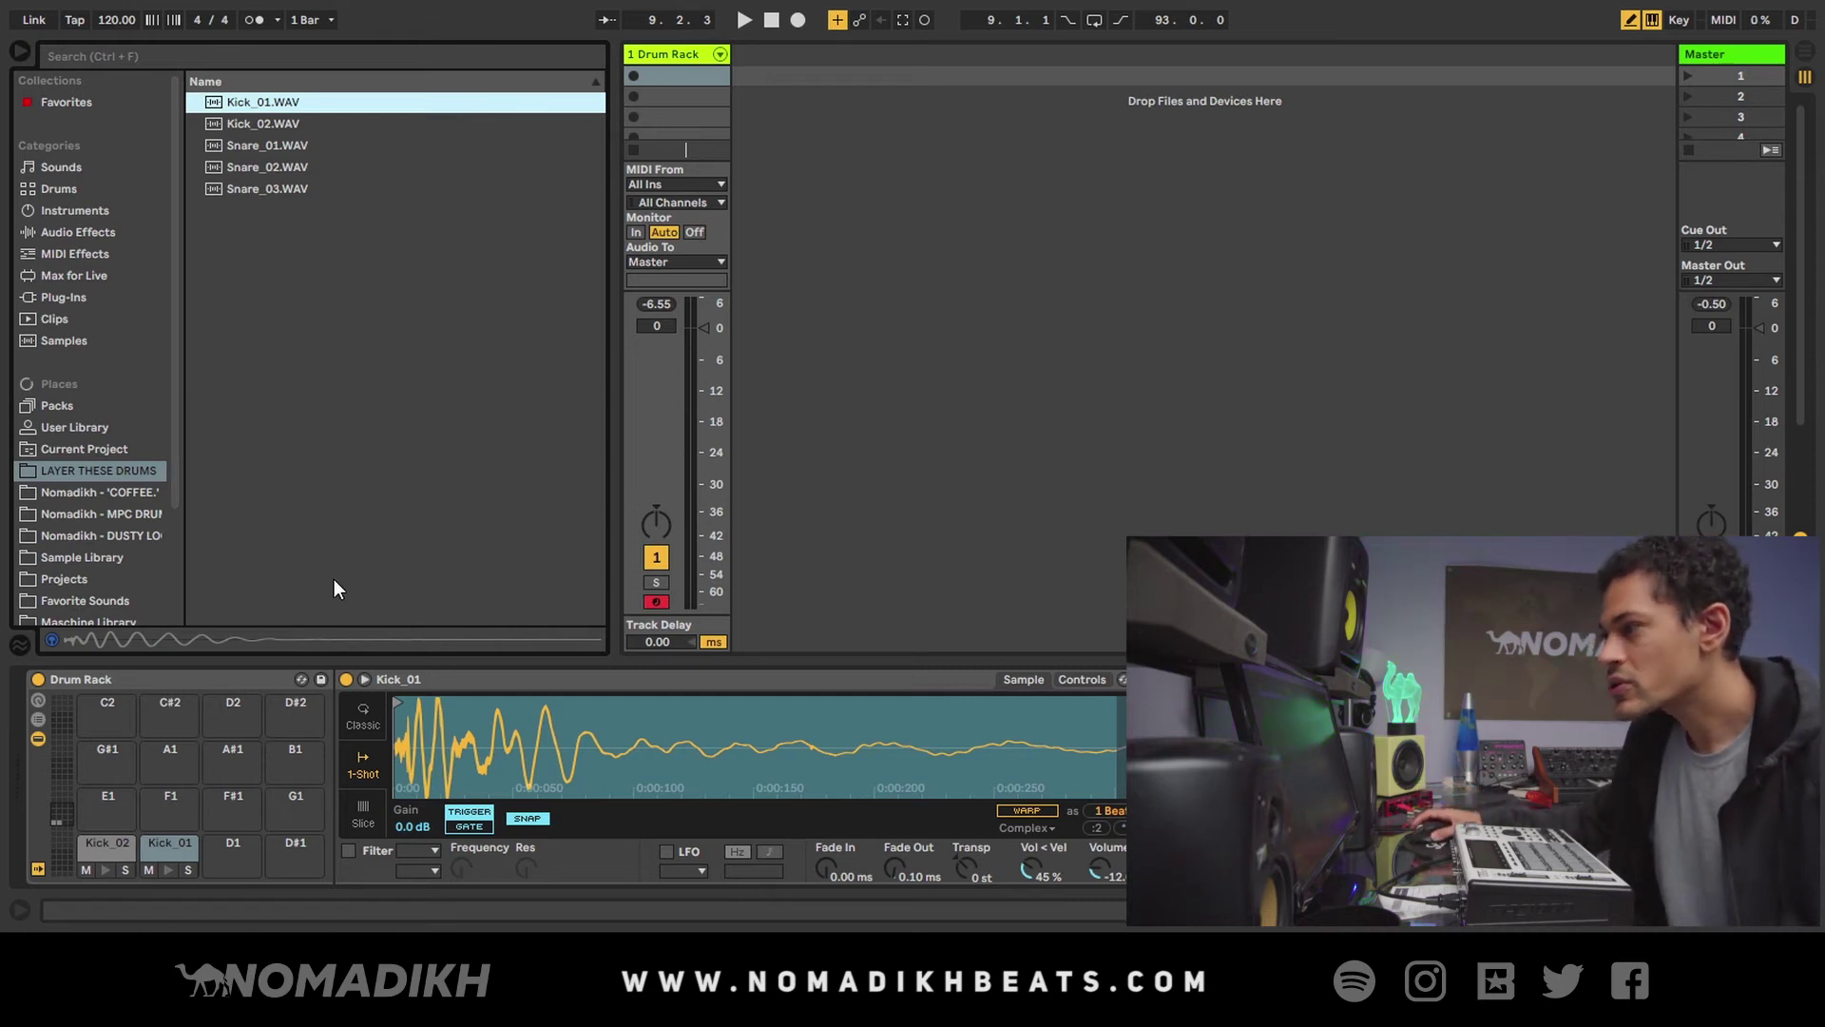
- Show the Drum Rack's chain list with its input/output settings and set the Kick_01 chain's Receive note to C1
{"action": "left_click", "coordinate": [37, 719]}
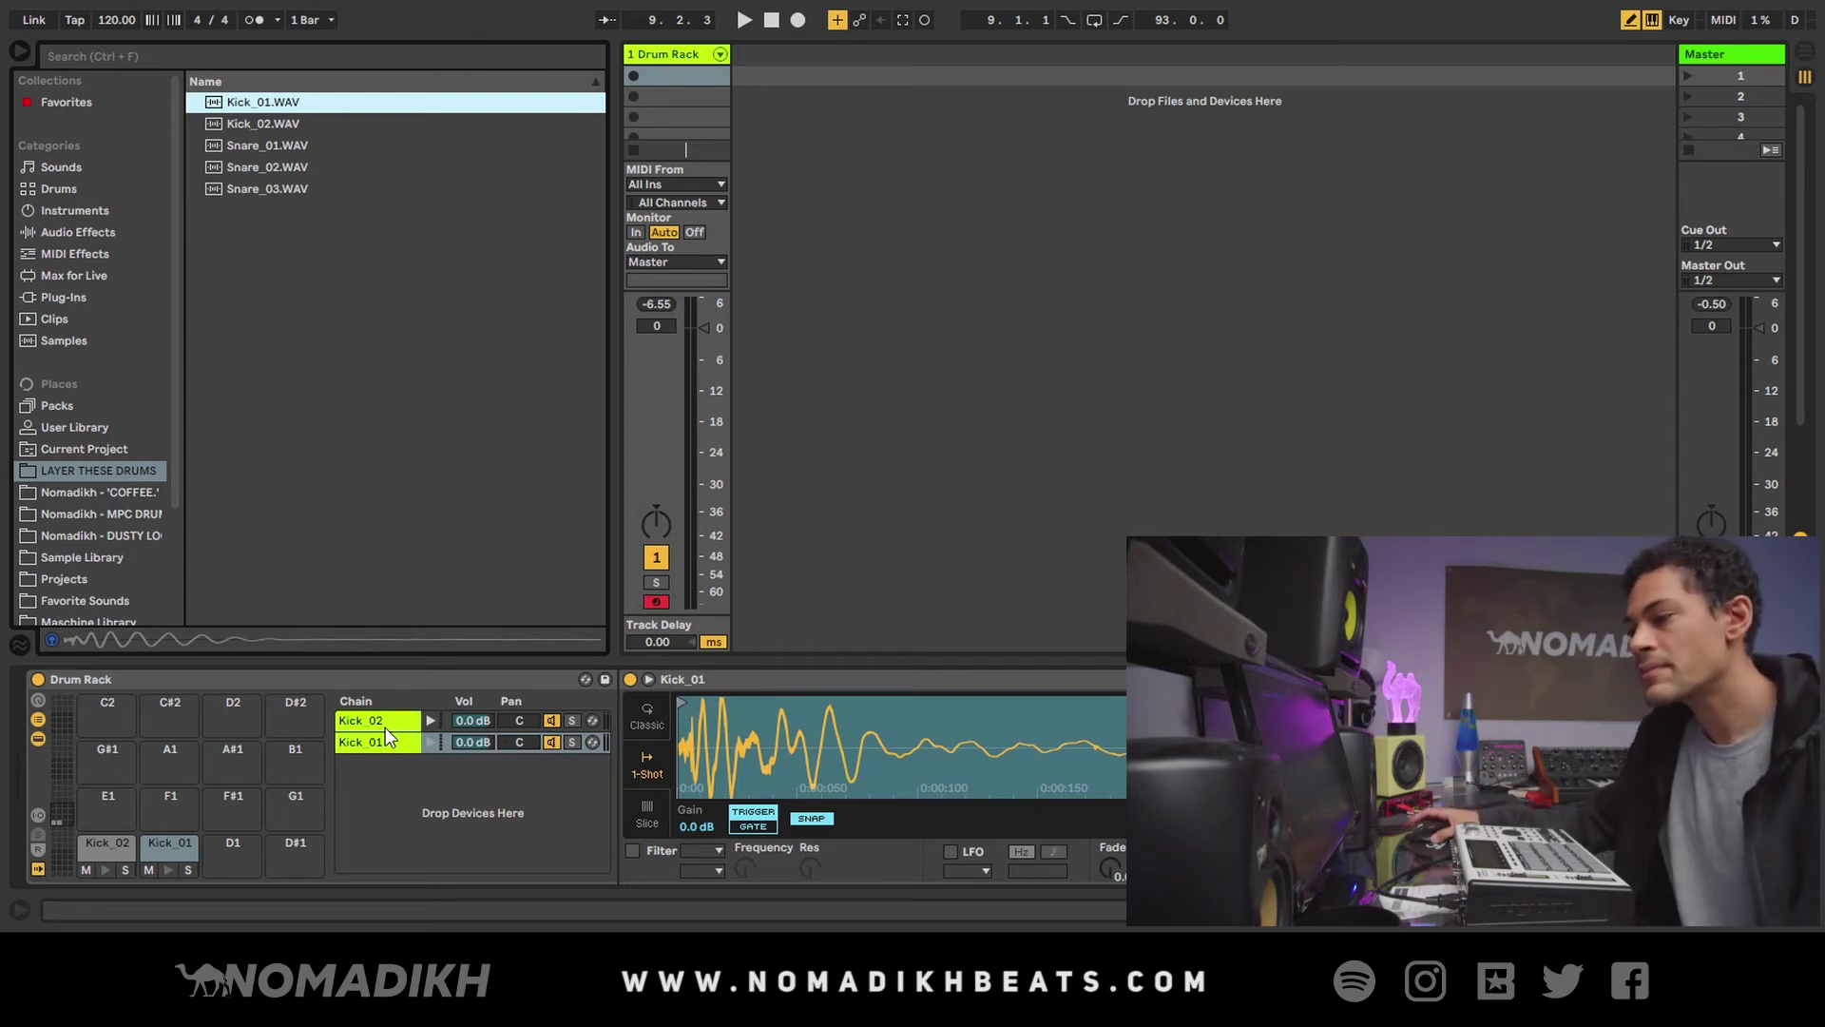
{"action": "left_click", "coordinate": [37, 816]}
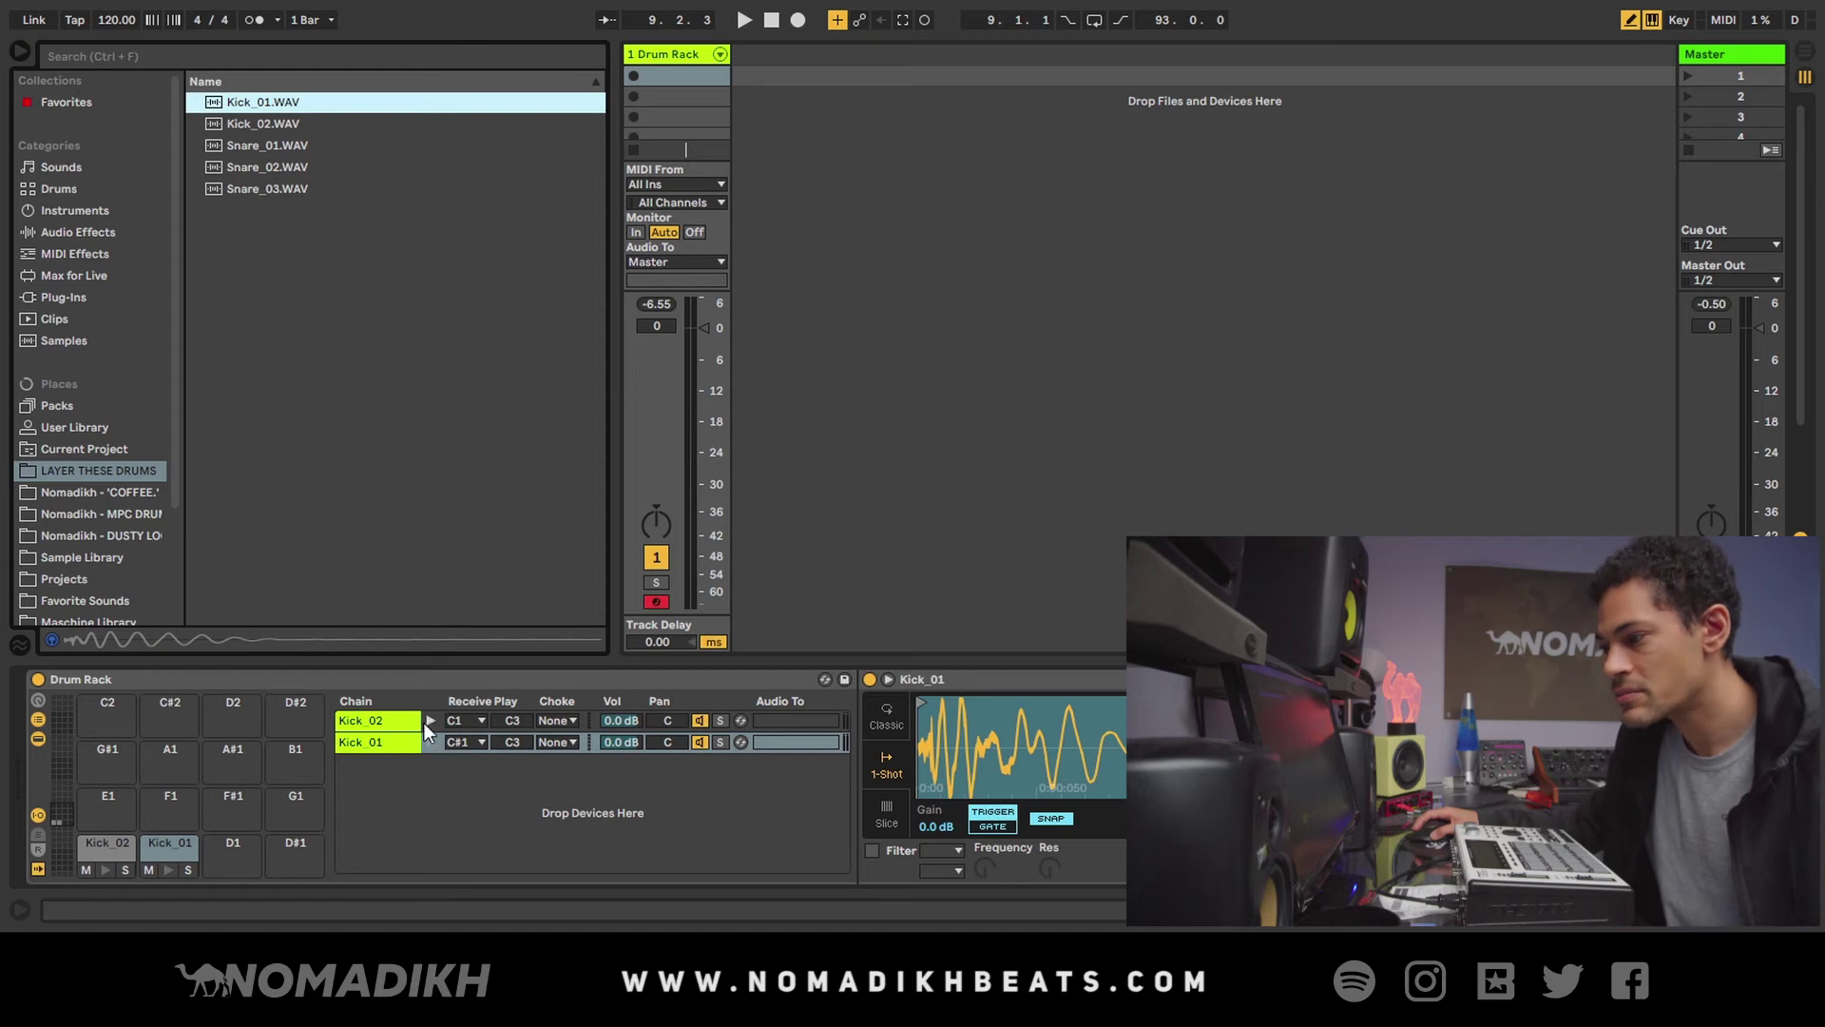
{"action": "left_click", "coordinate": [380, 724]}
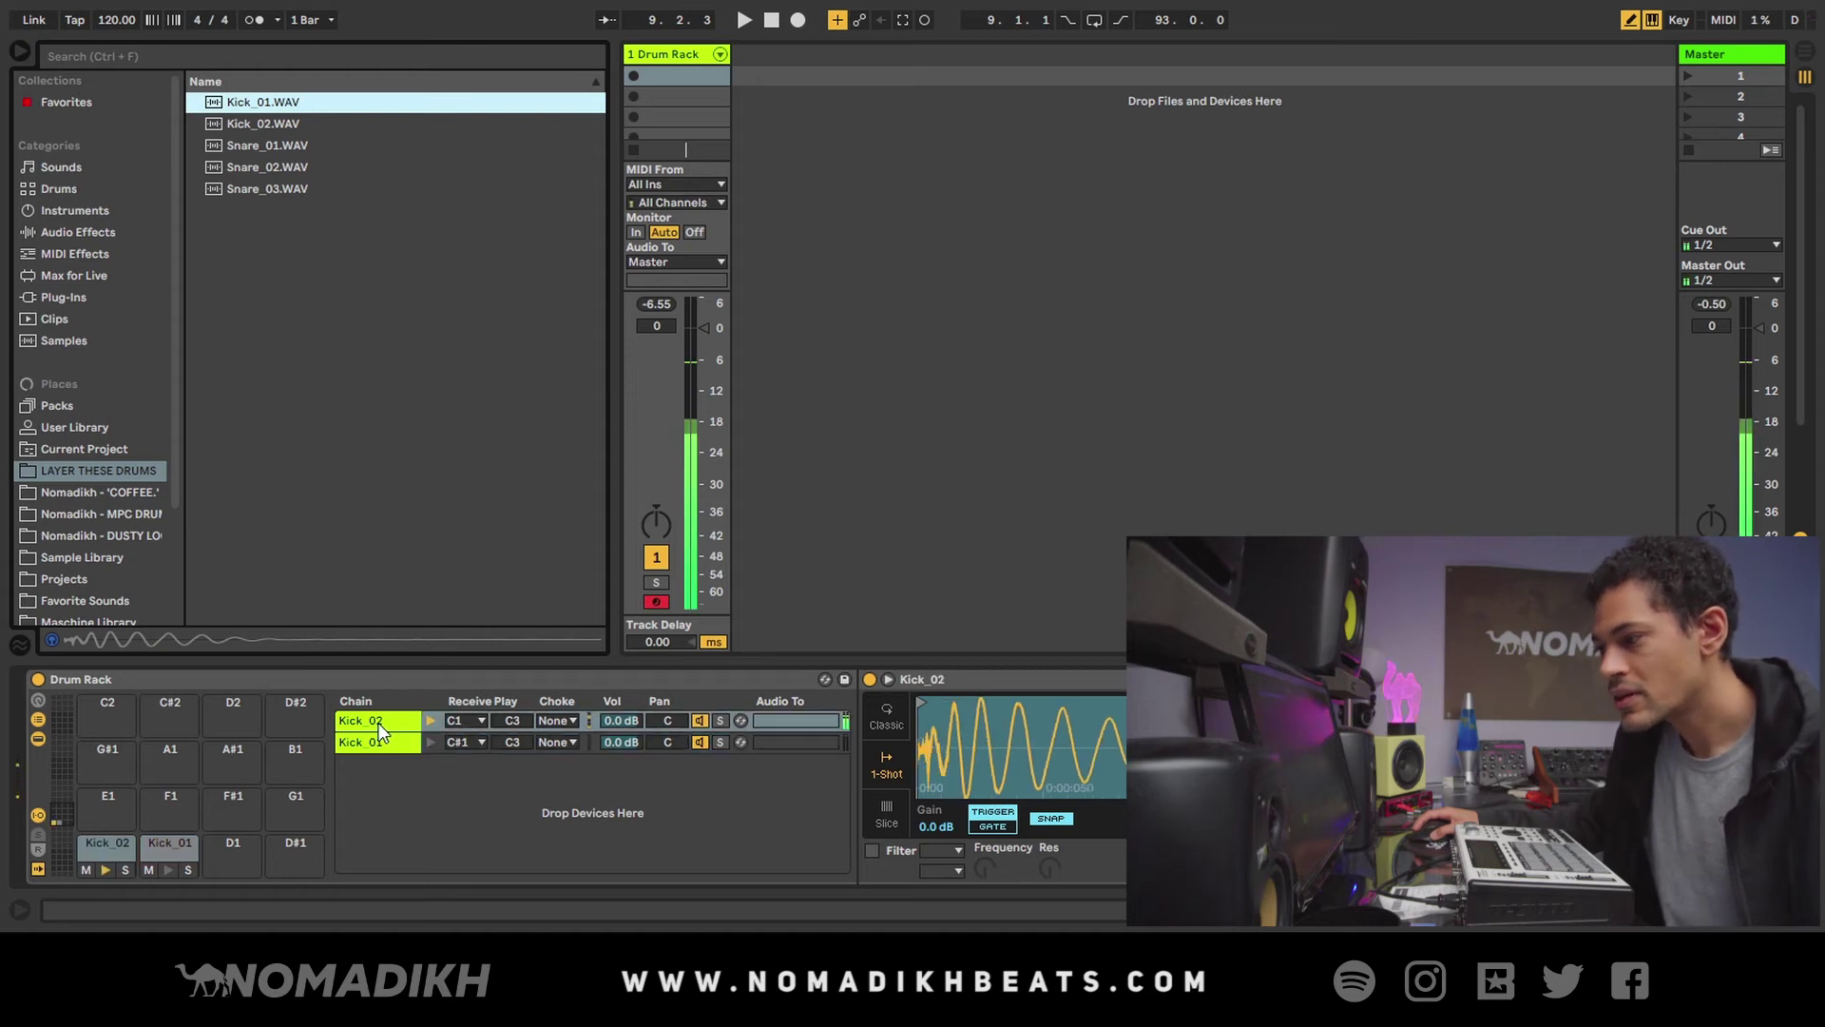
{"action": "left_click", "coordinate": [466, 743]}
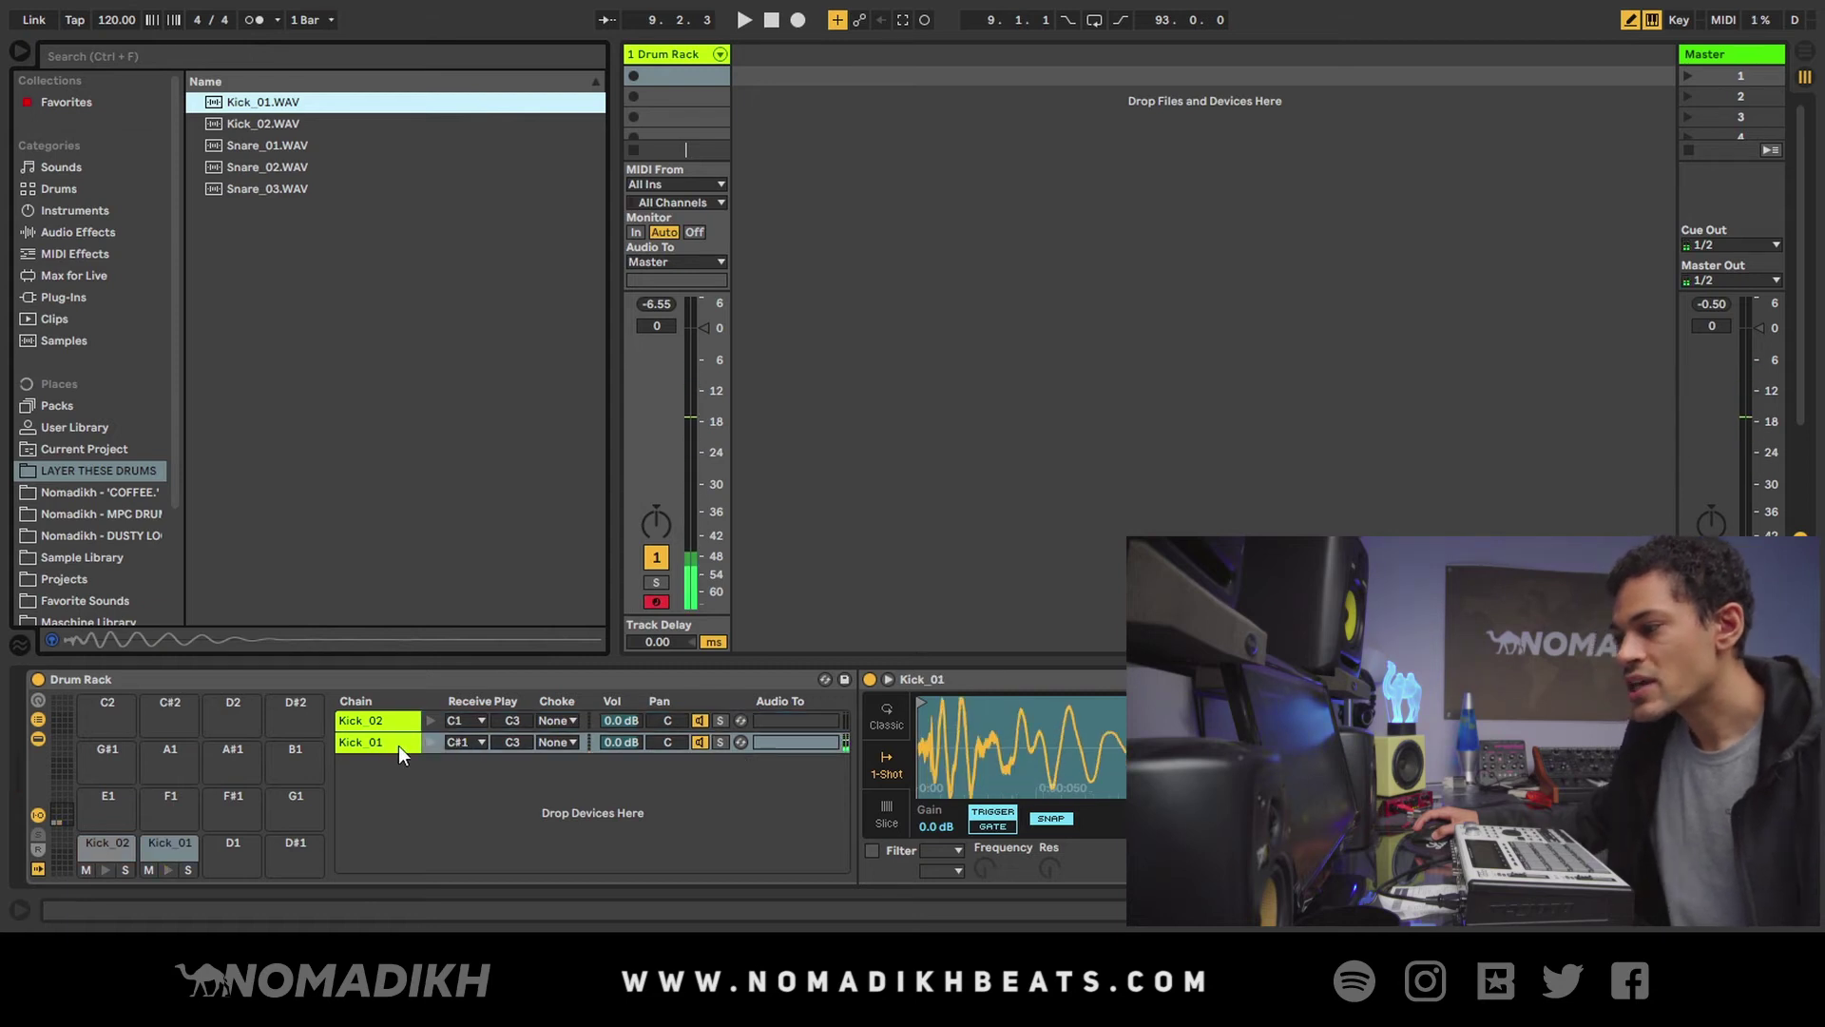
{"action": "left_click", "coordinate": [462, 740]}
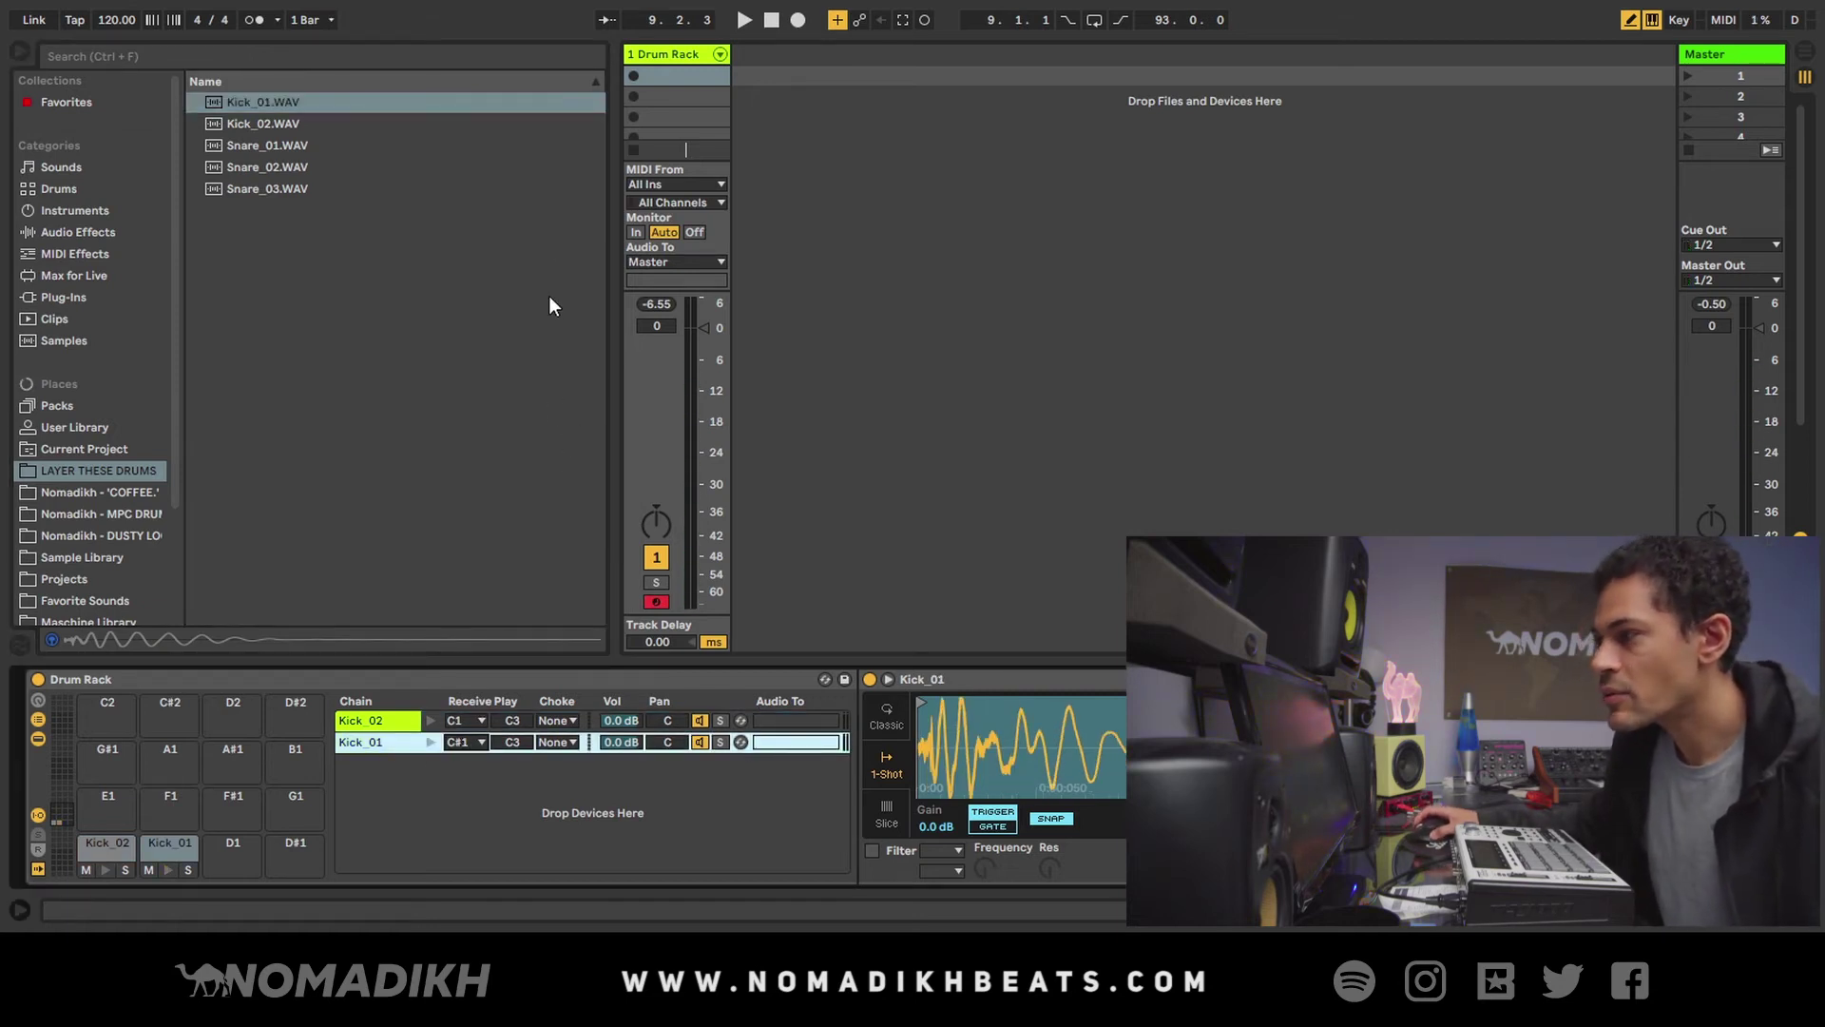
{"action": "key", "text": "Down"}
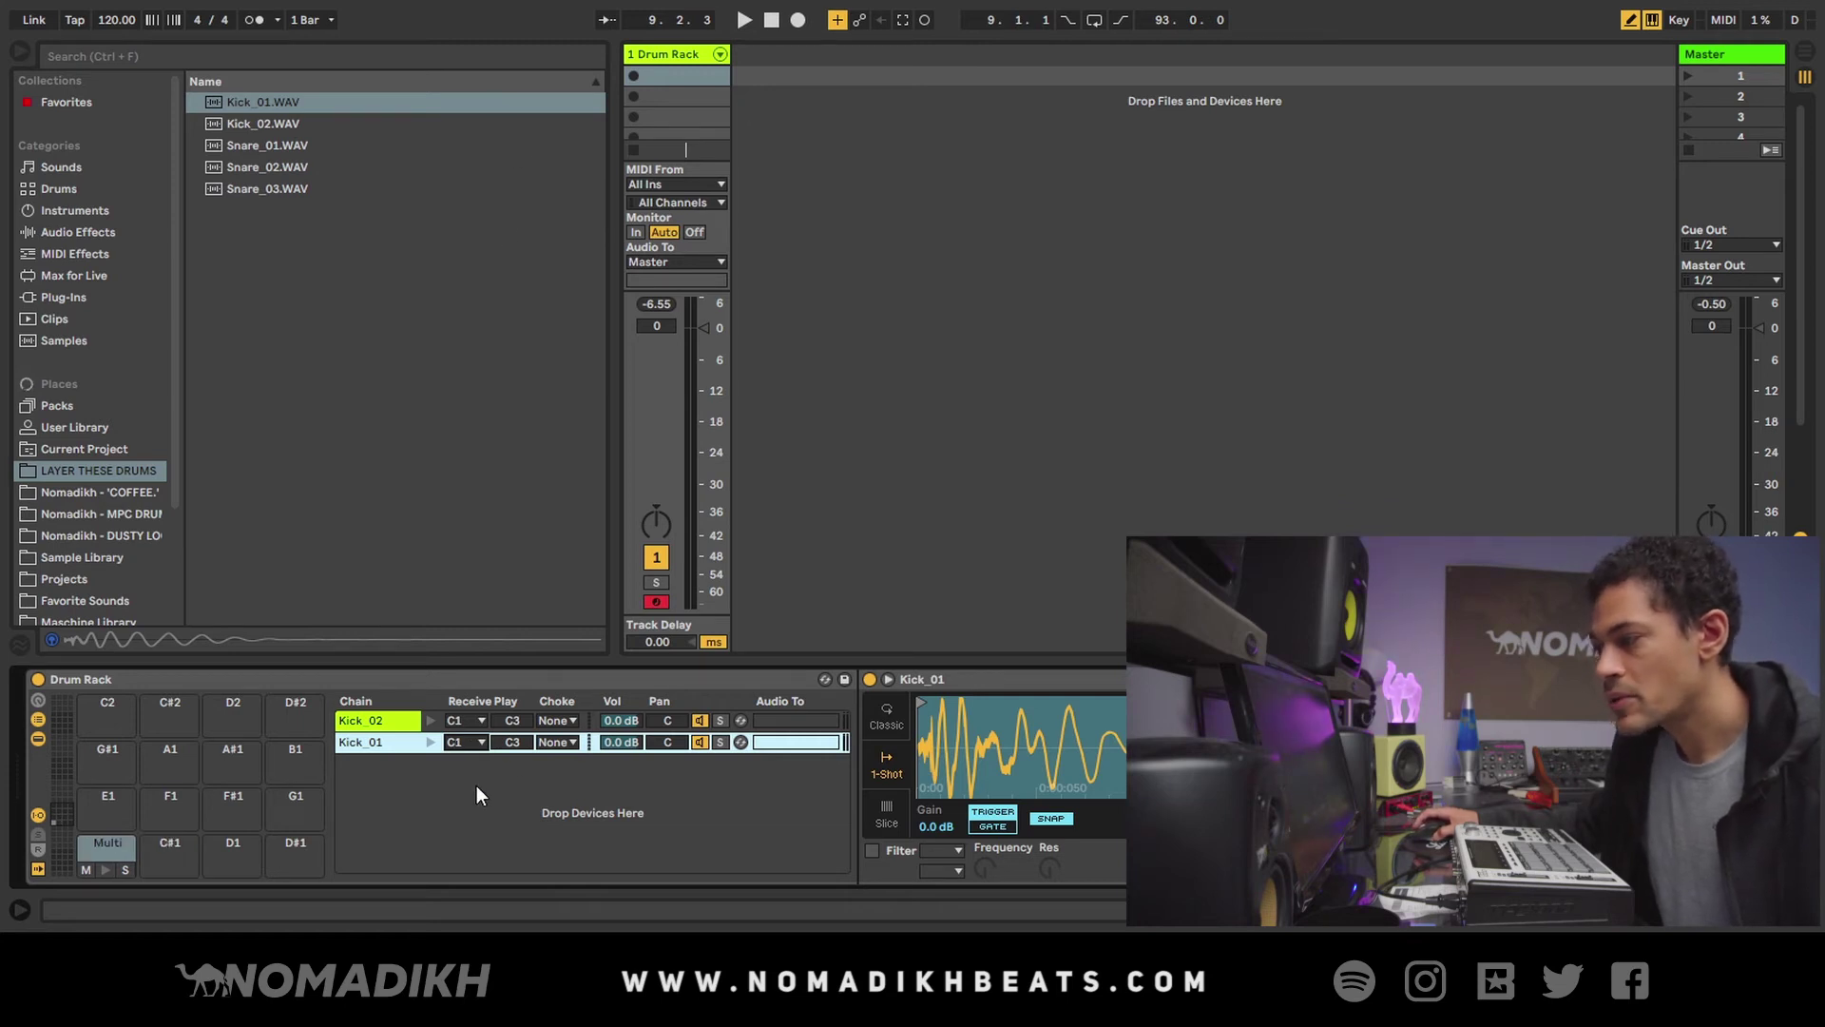
- Audition the layered kicks on the C1 pad and inspect the Kick_02 and Kick_01 chains individually and together
{"action": "key", "text": "ctrl+a"}
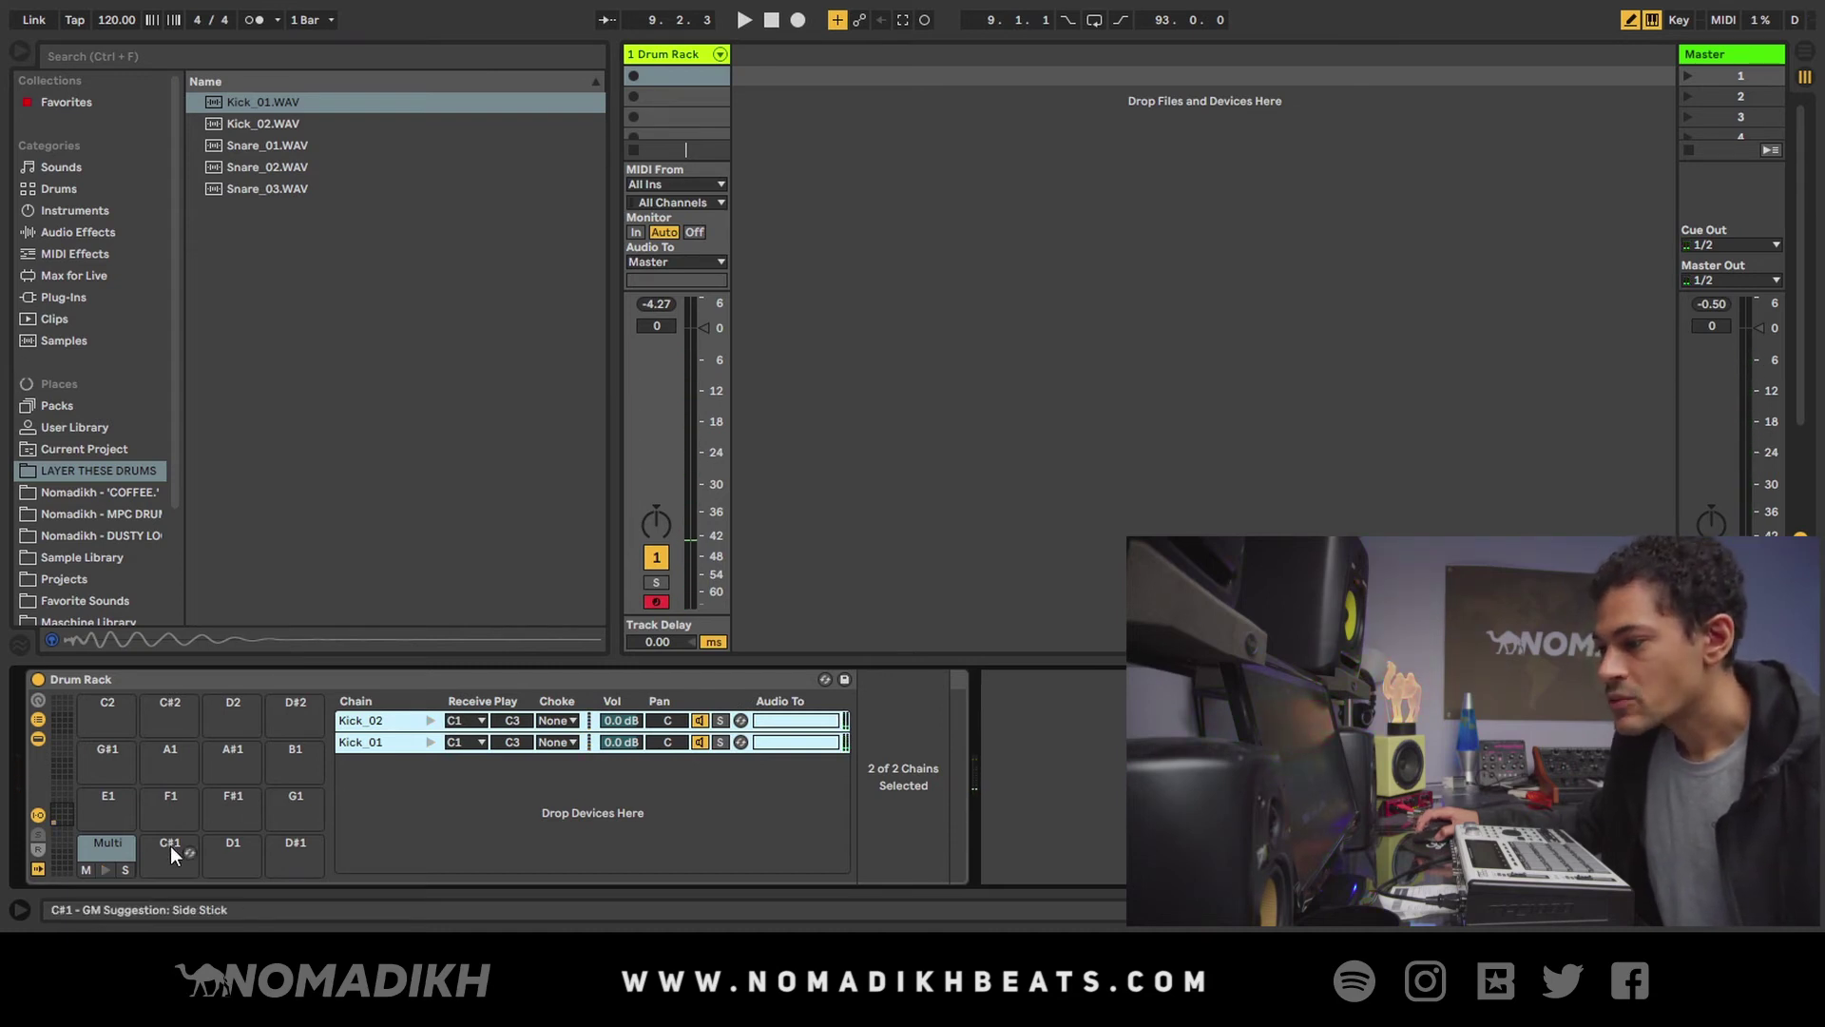
{"action": "left_click", "coordinate": [388, 719]}
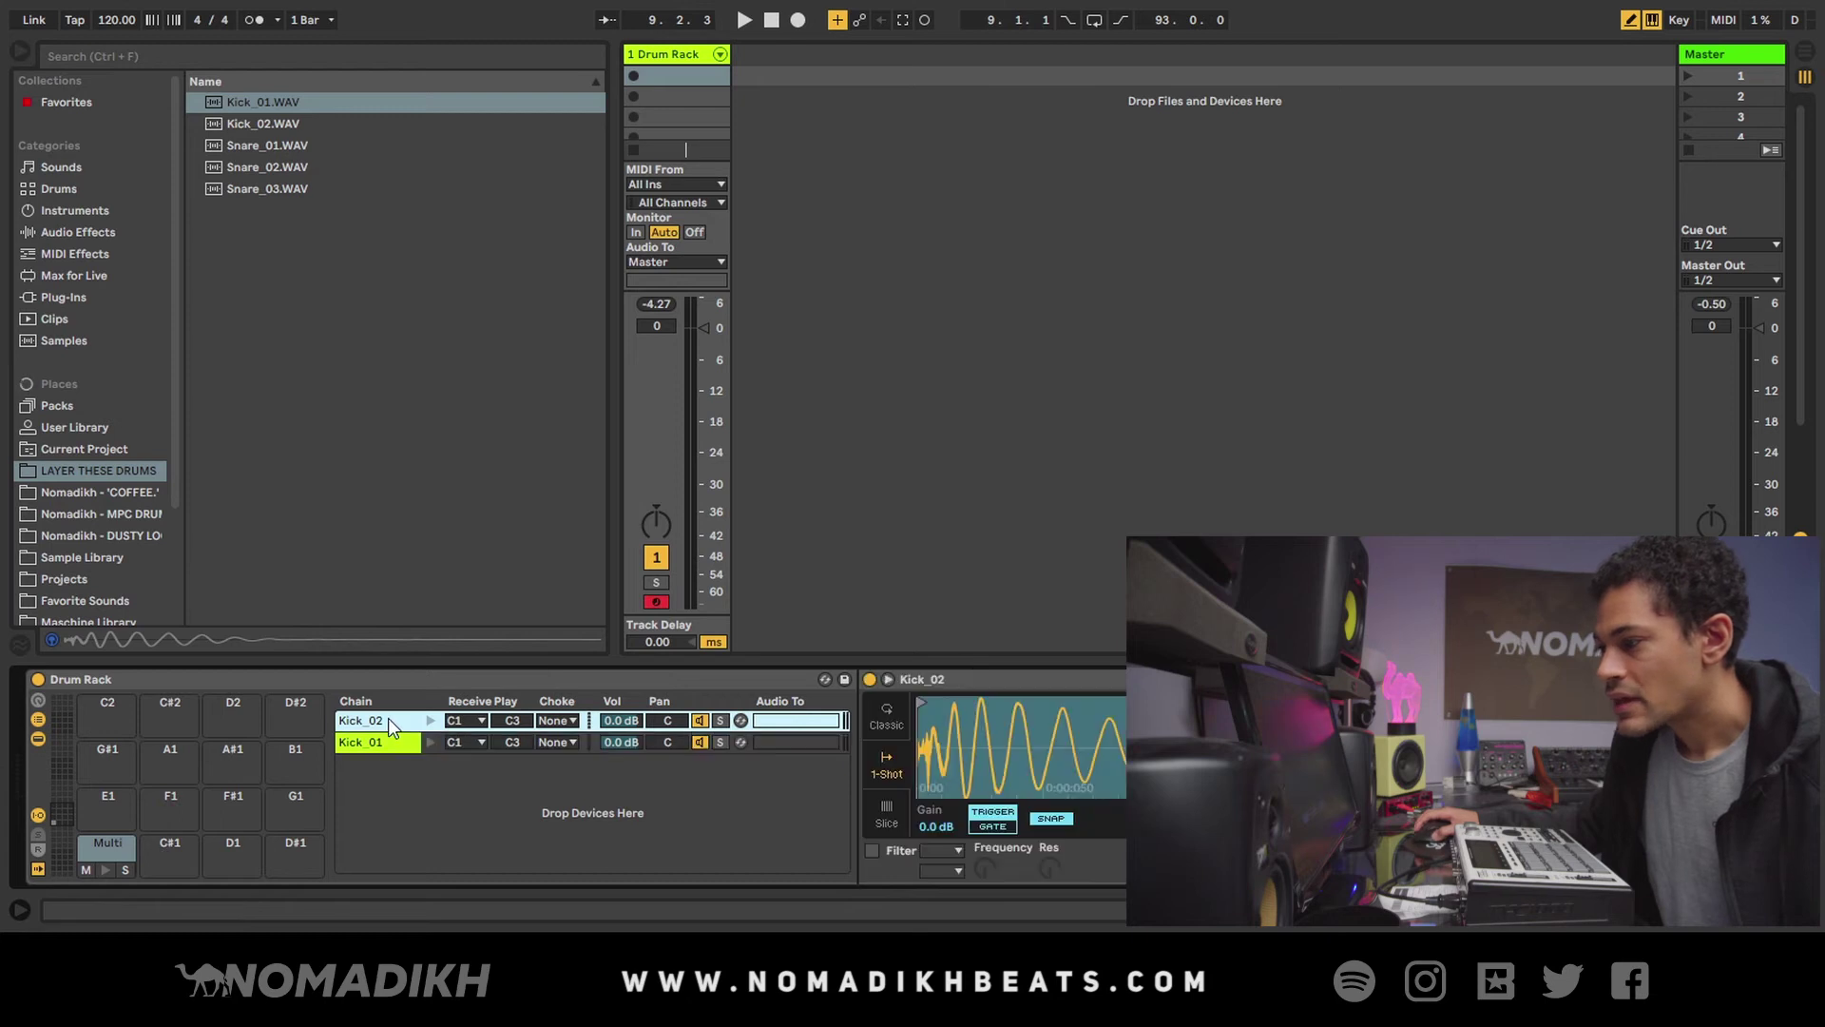
{"action": "left_click", "coordinate": [387, 742]}
{"action": "left_click", "coordinate": [389, 726]}
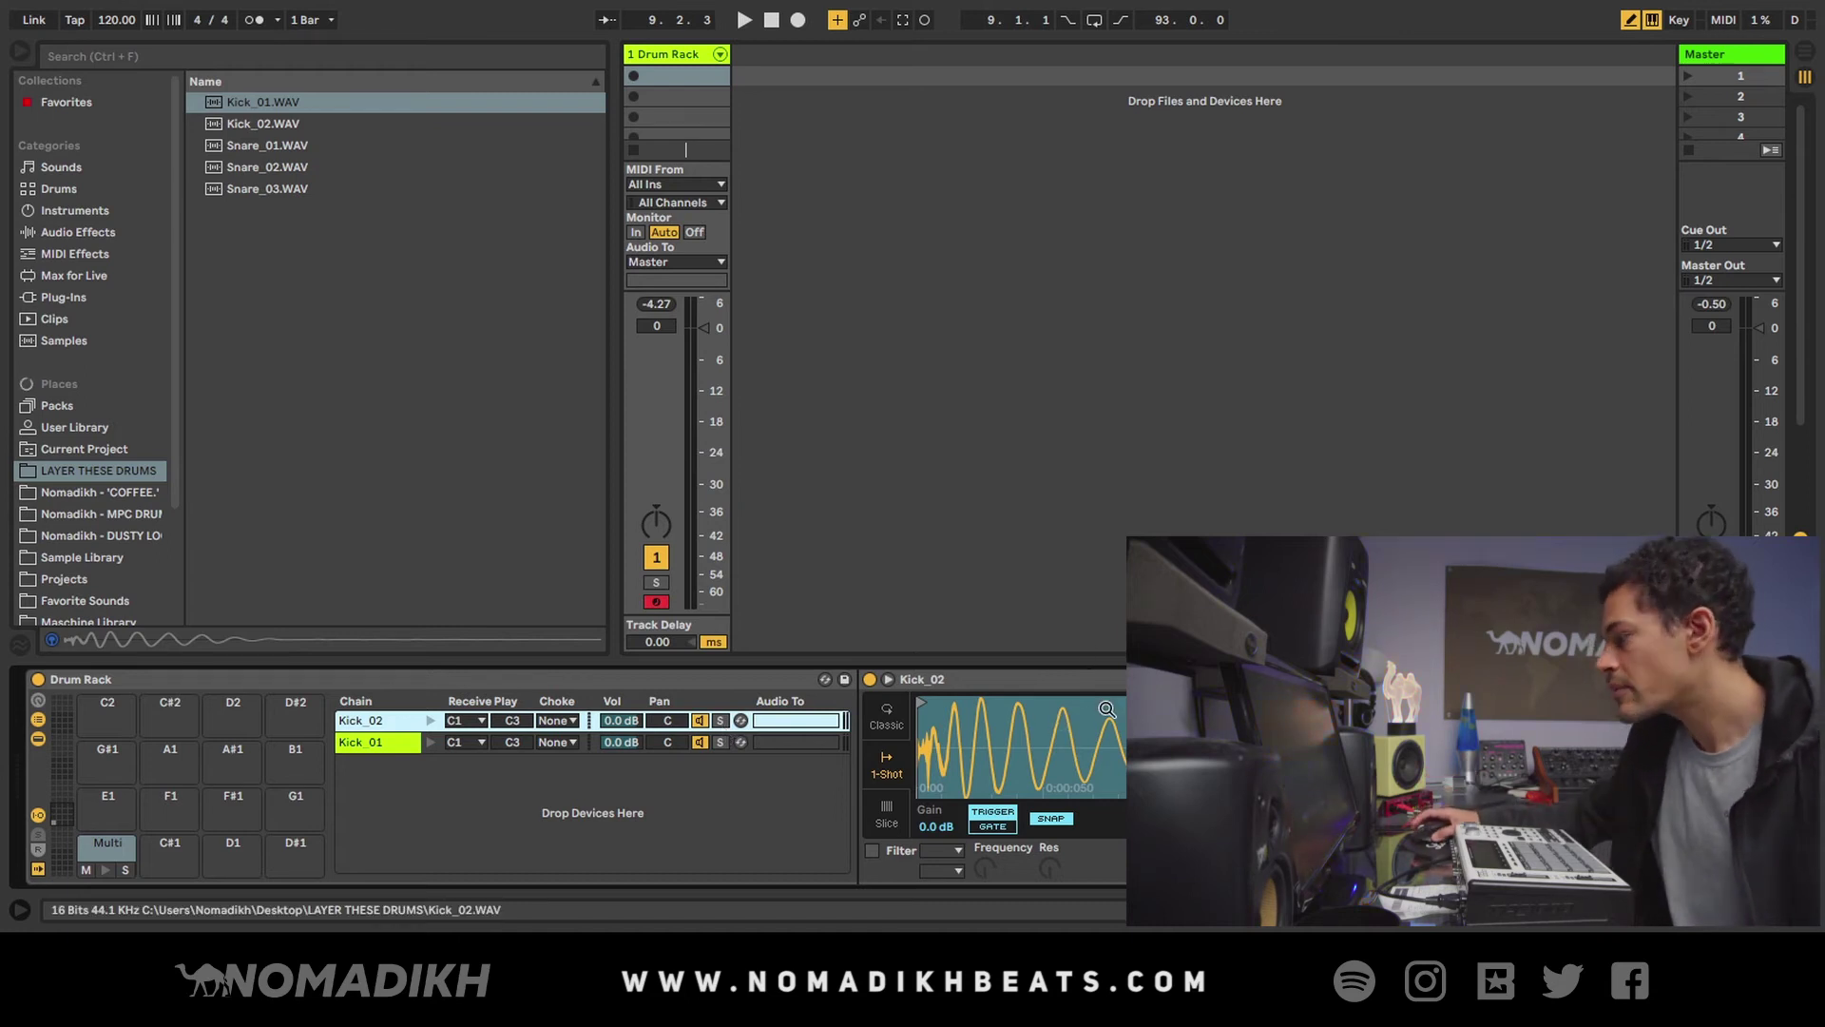
{"action": "left_click", "coordinate": [1144, 677]}
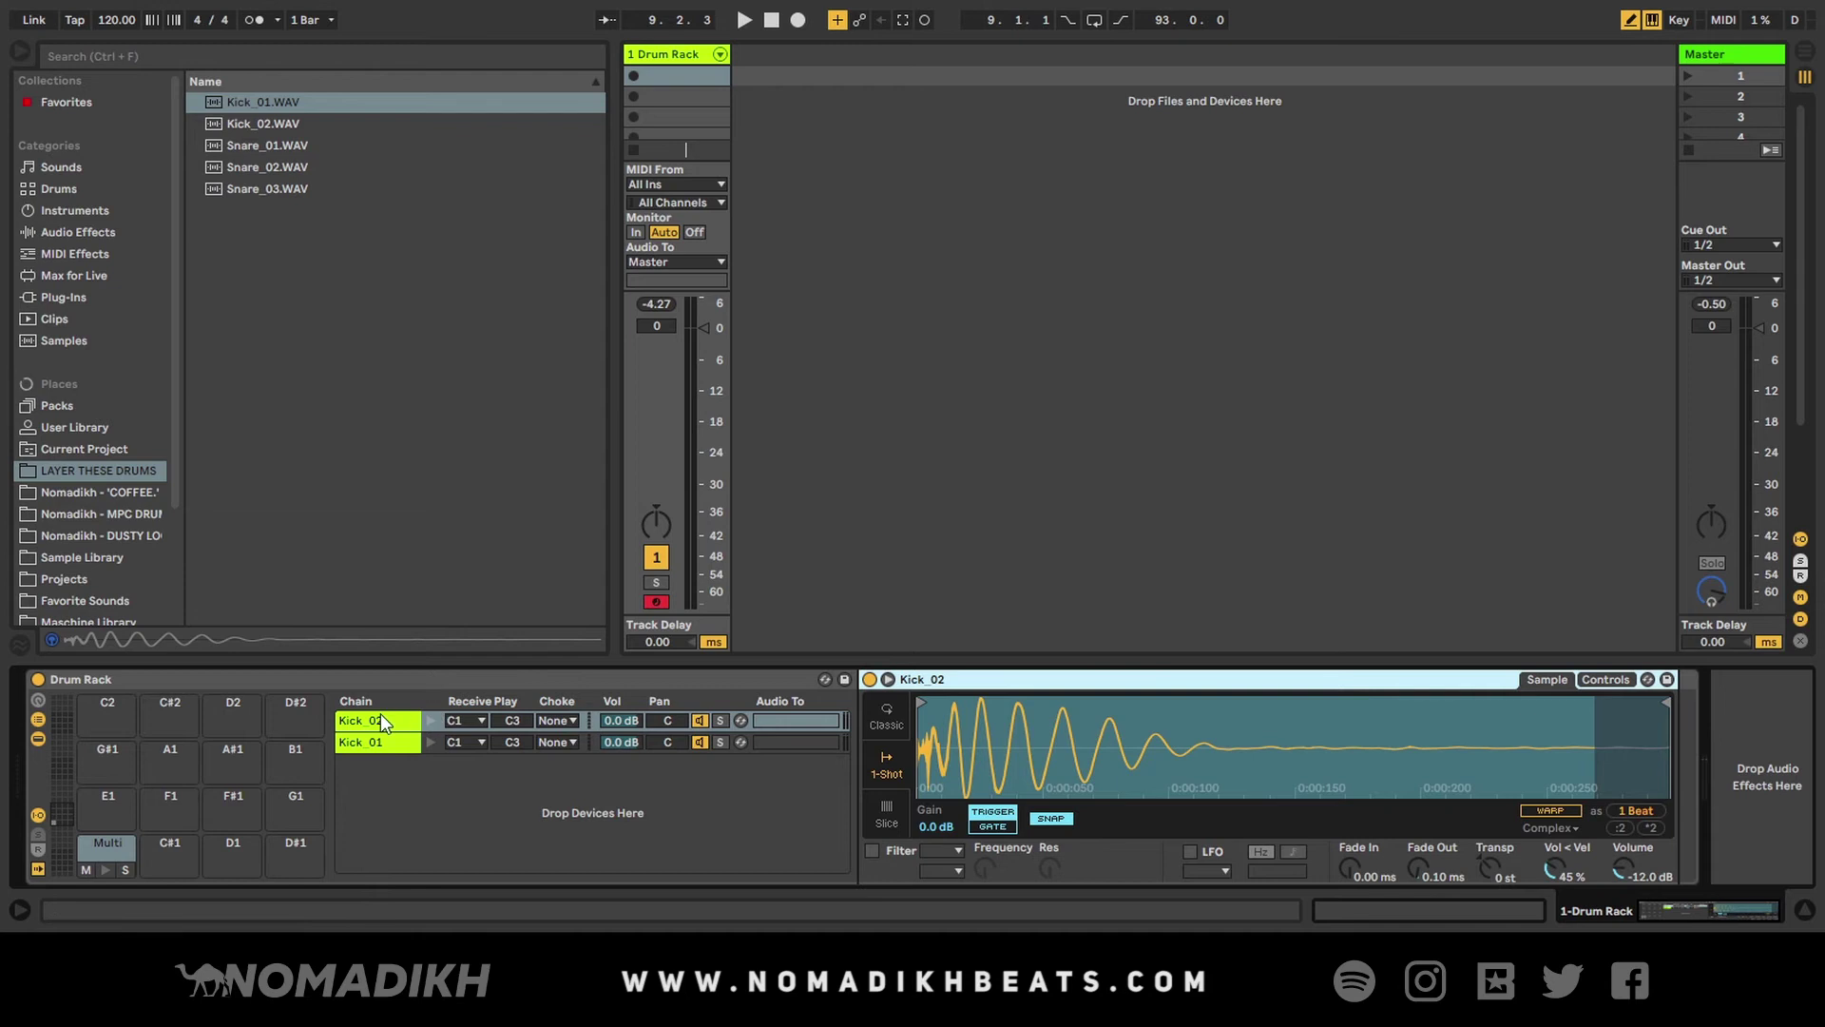
{"action": "key", "text": "ctrl+a"}
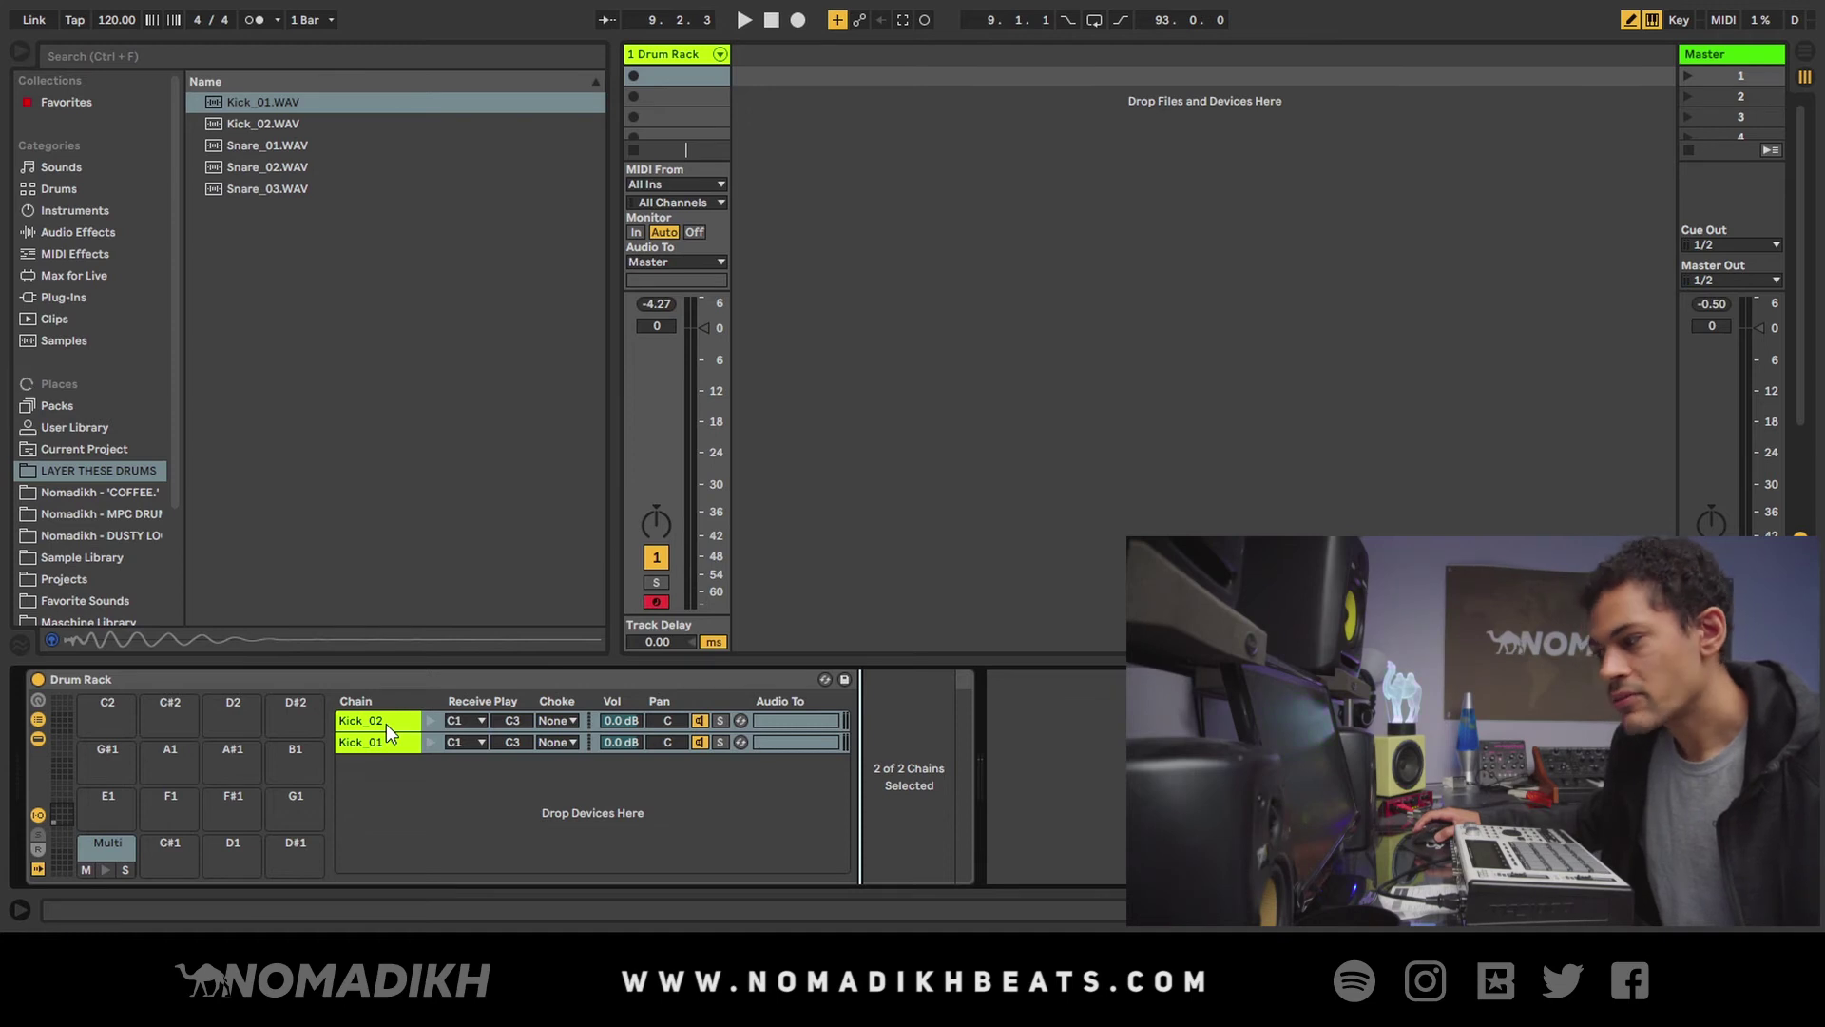
{"action": "left_click", "coordinate": [386, 722]}
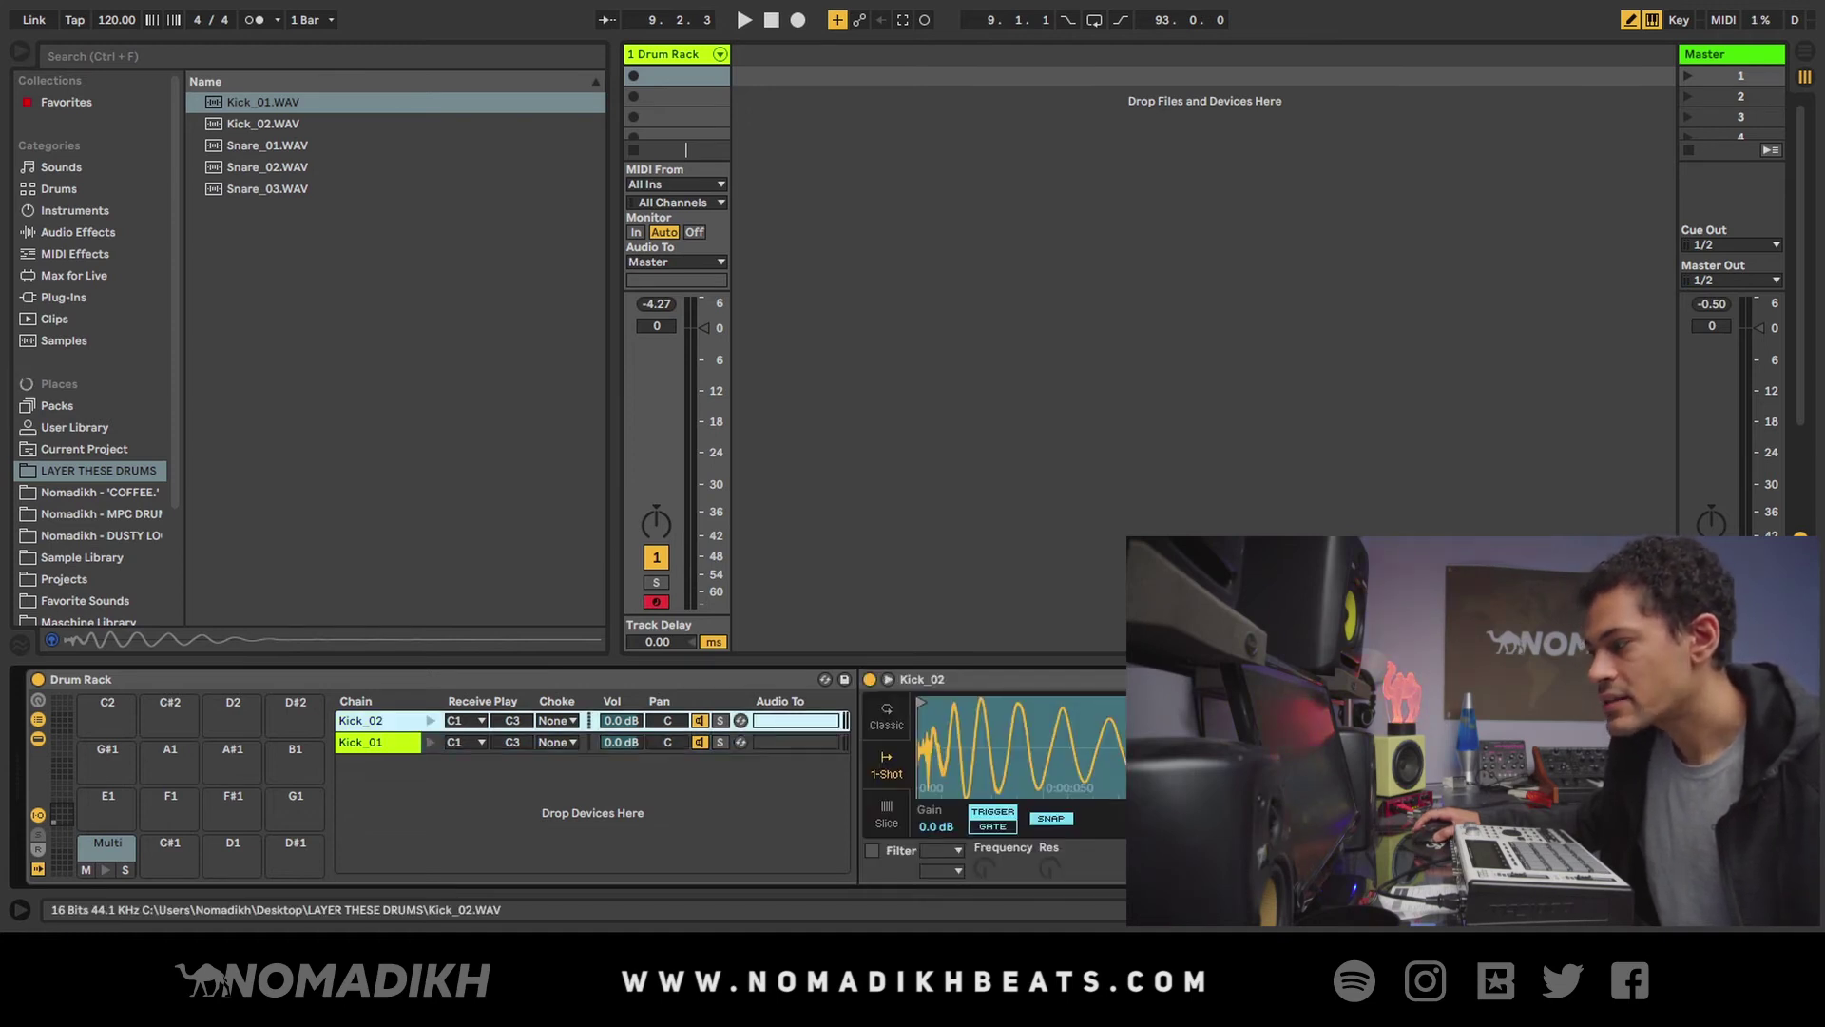
{"action": "key", "text": "ctrl+a"}
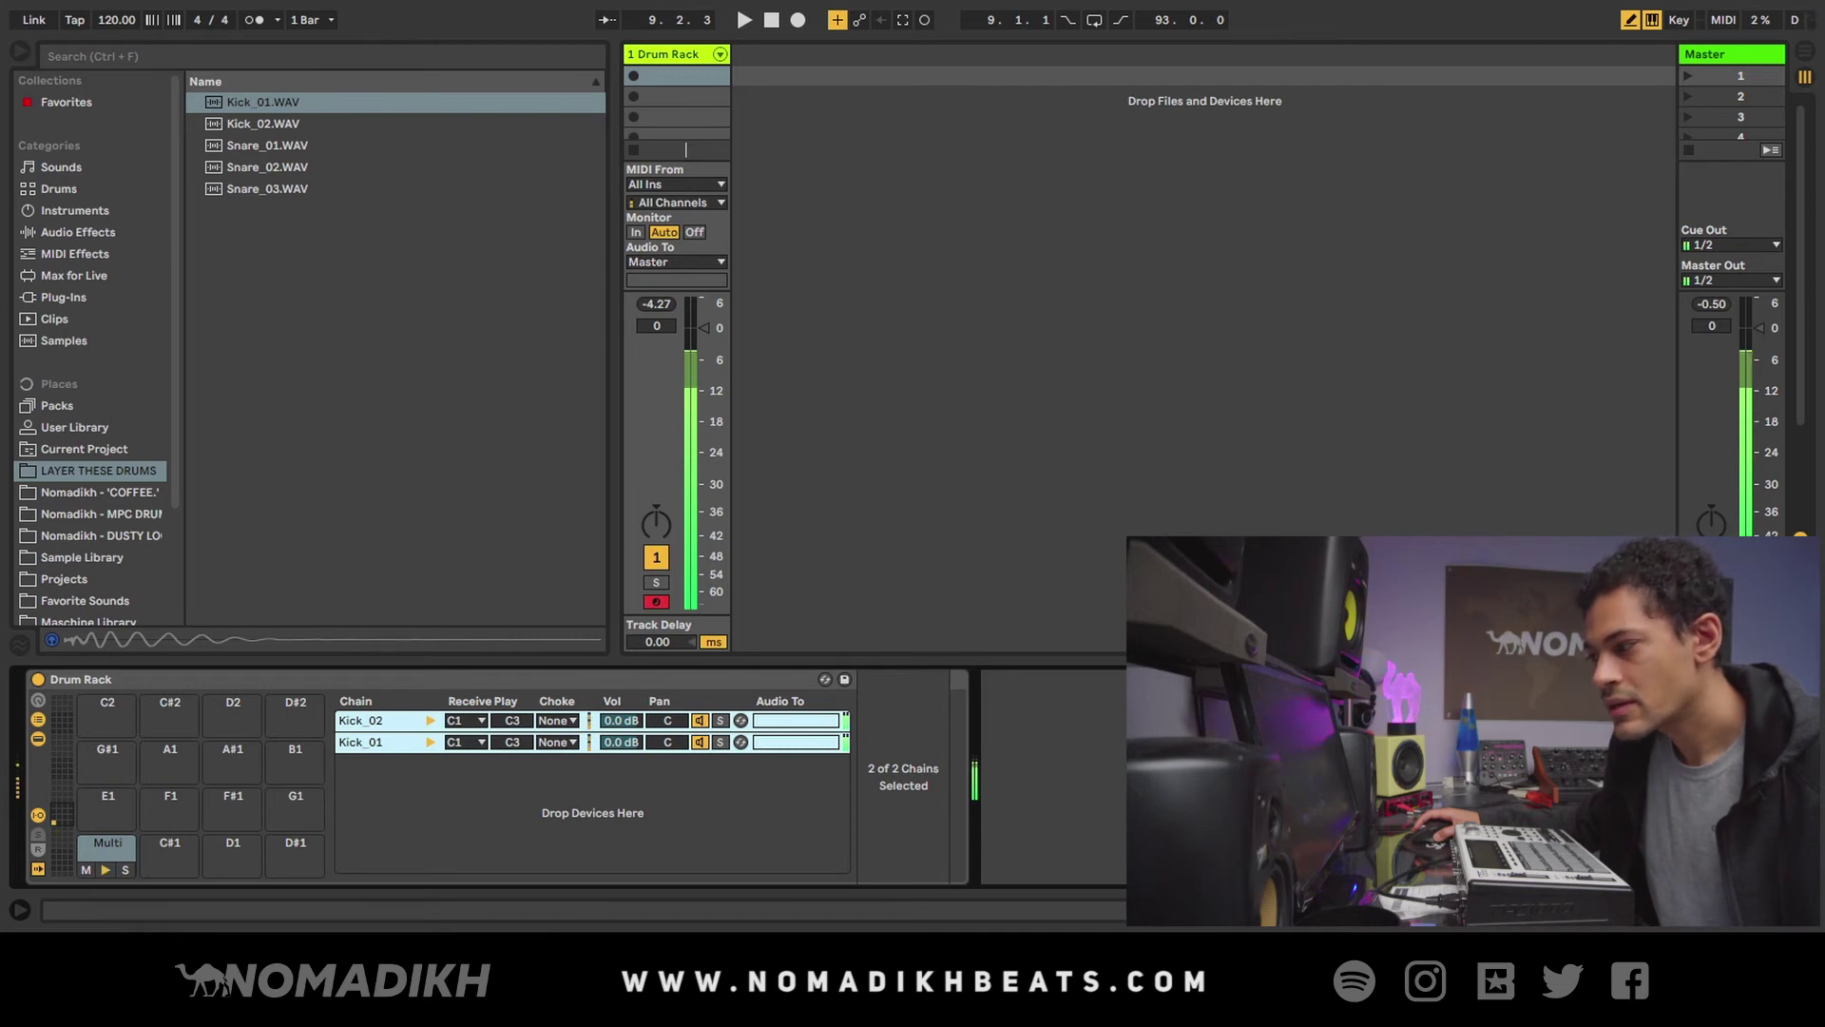
{"action": "left_click", "coordinate": [403, 726]}
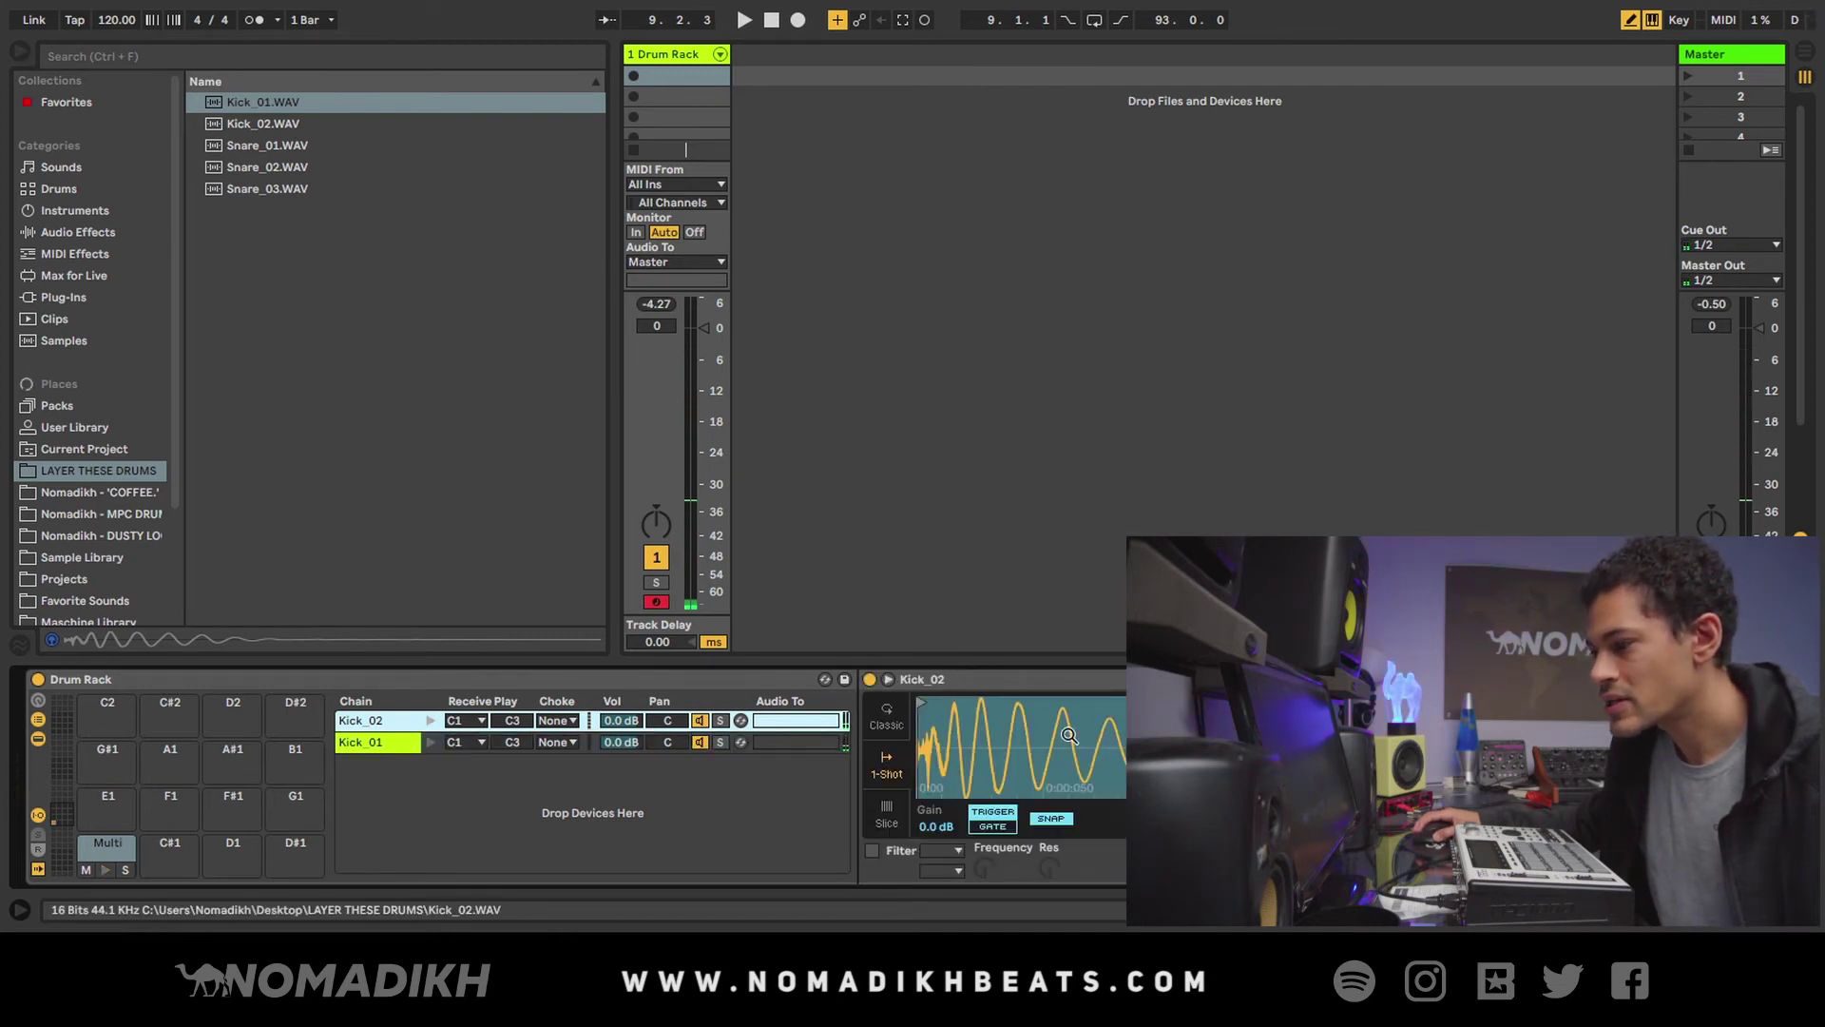
{"action": "key", "text": "ctrl+a"}
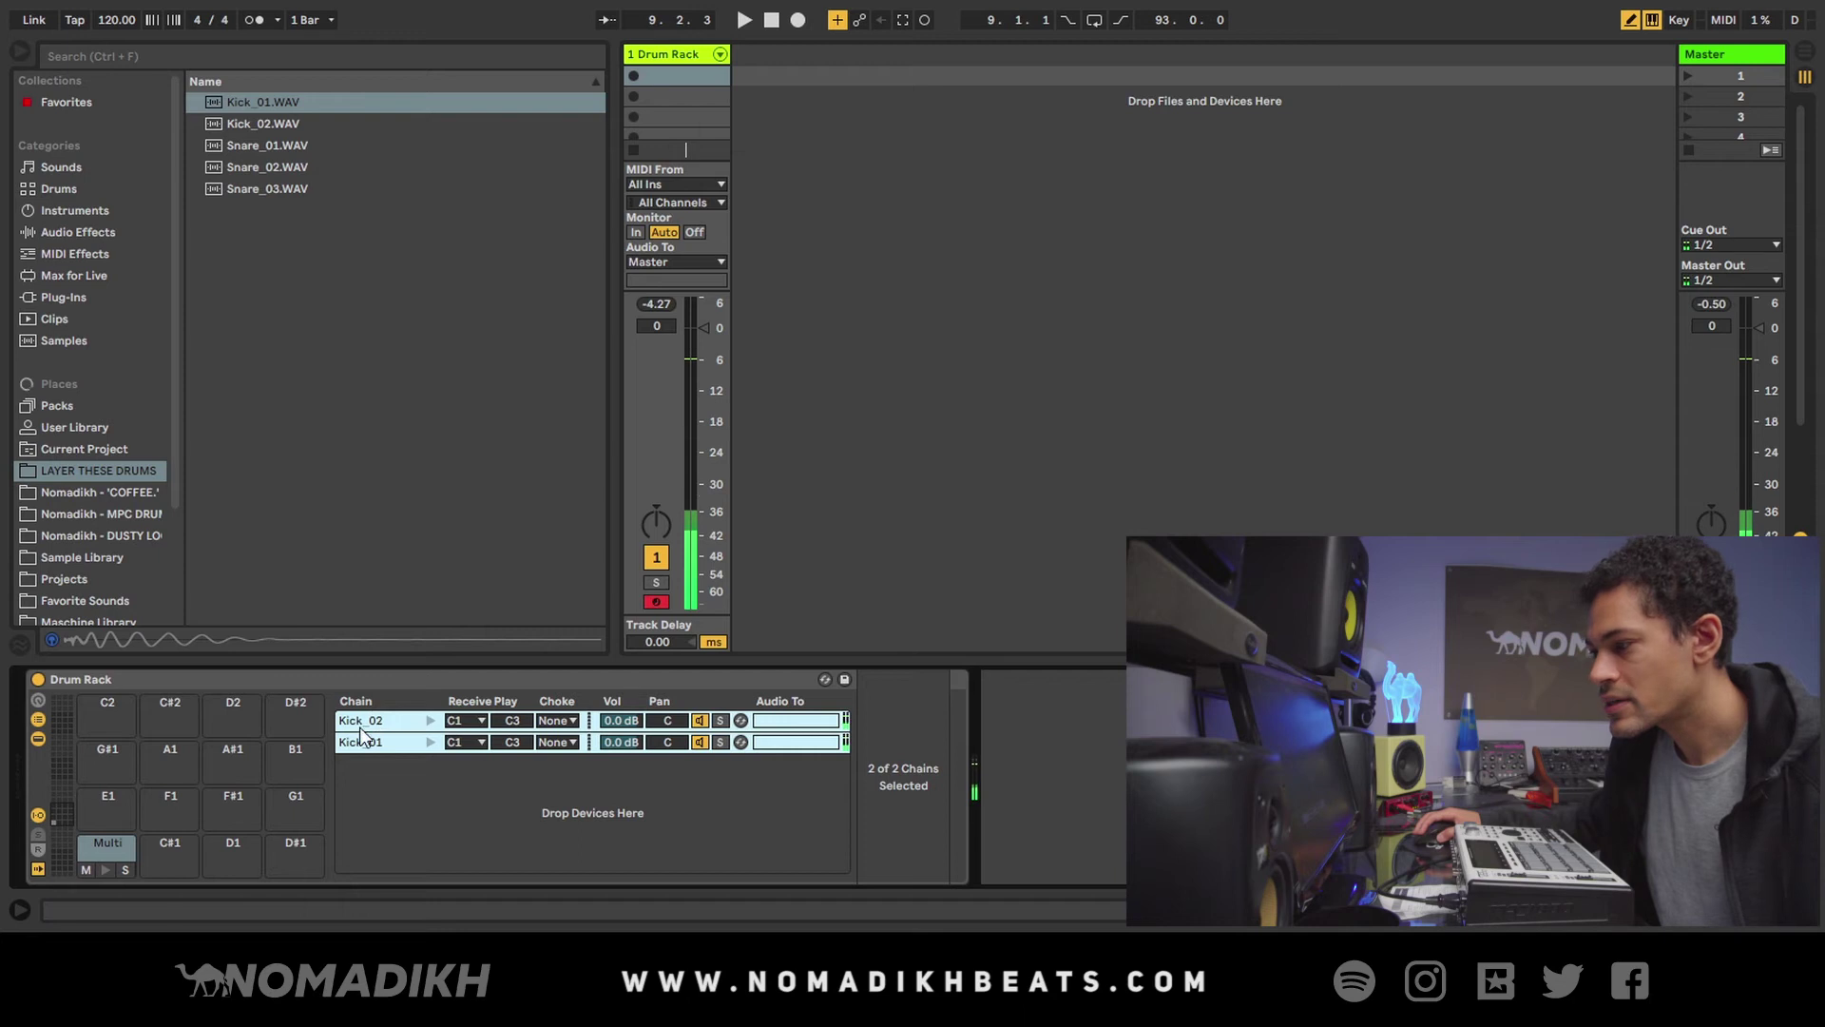
{"action": "left_click", "coordinate": [392, 727]}
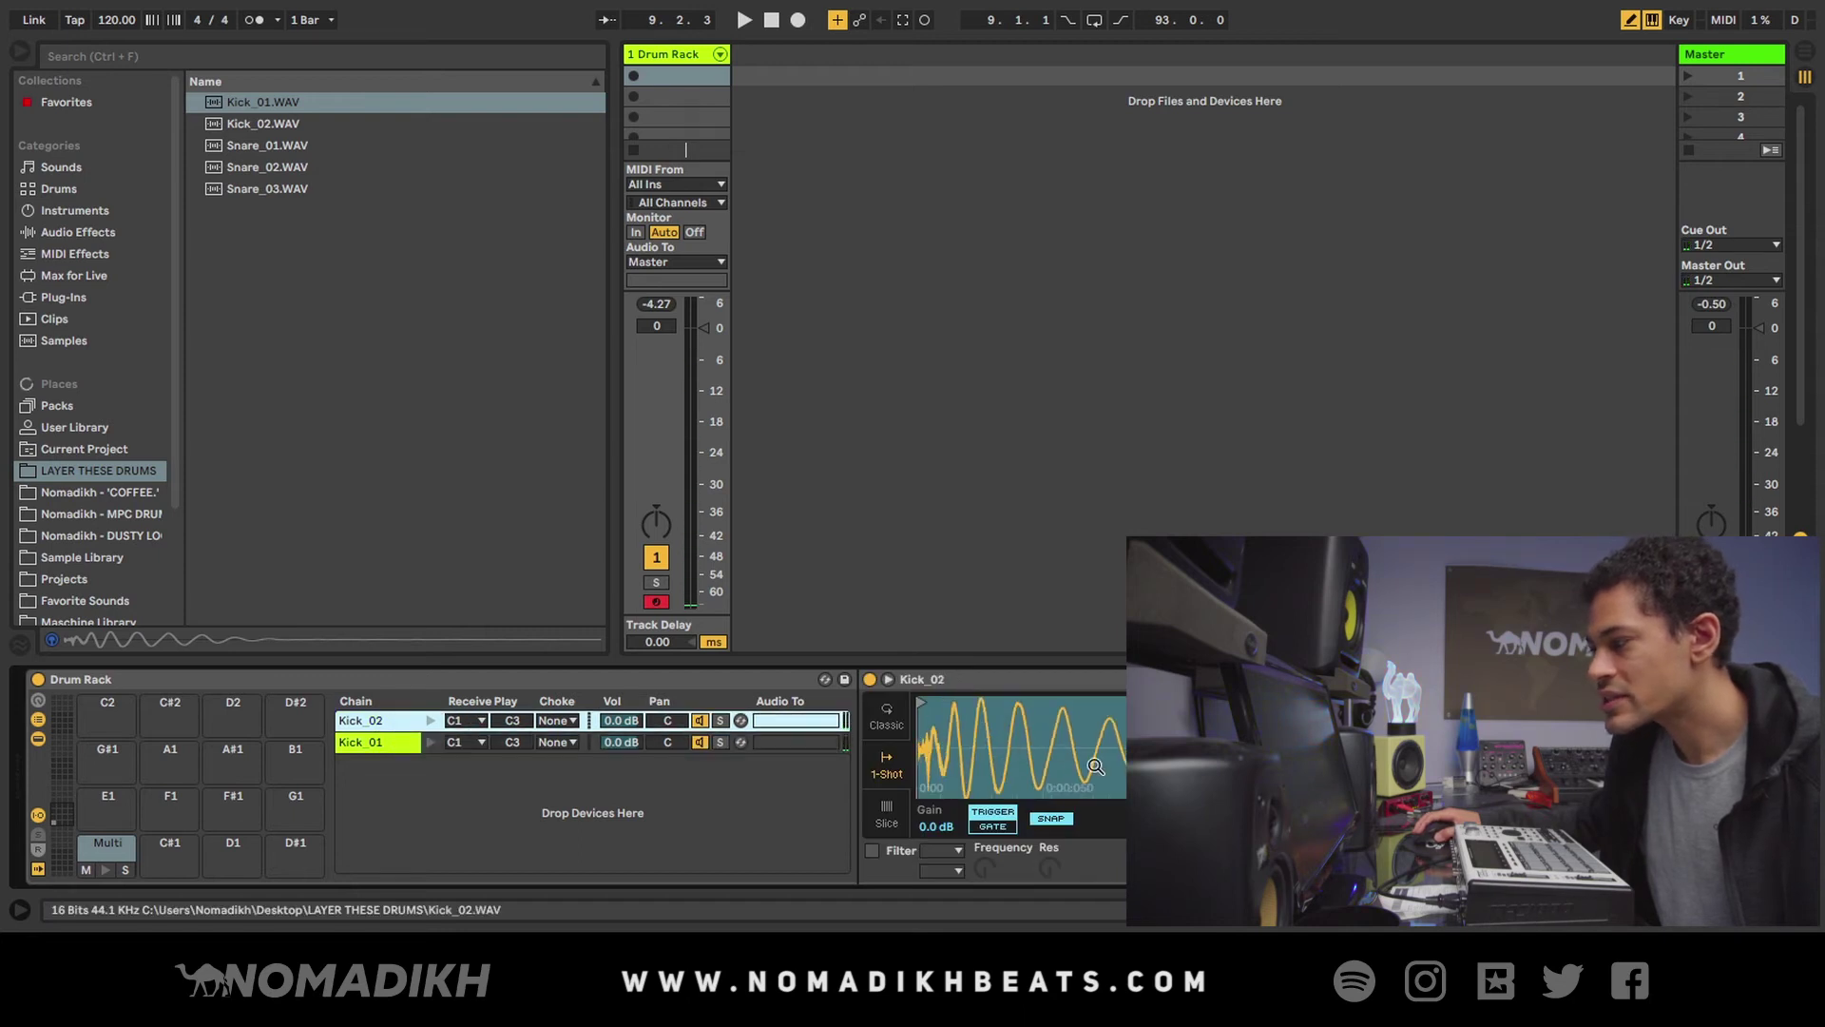
{"action": "key", "text": "ctrl+a"}
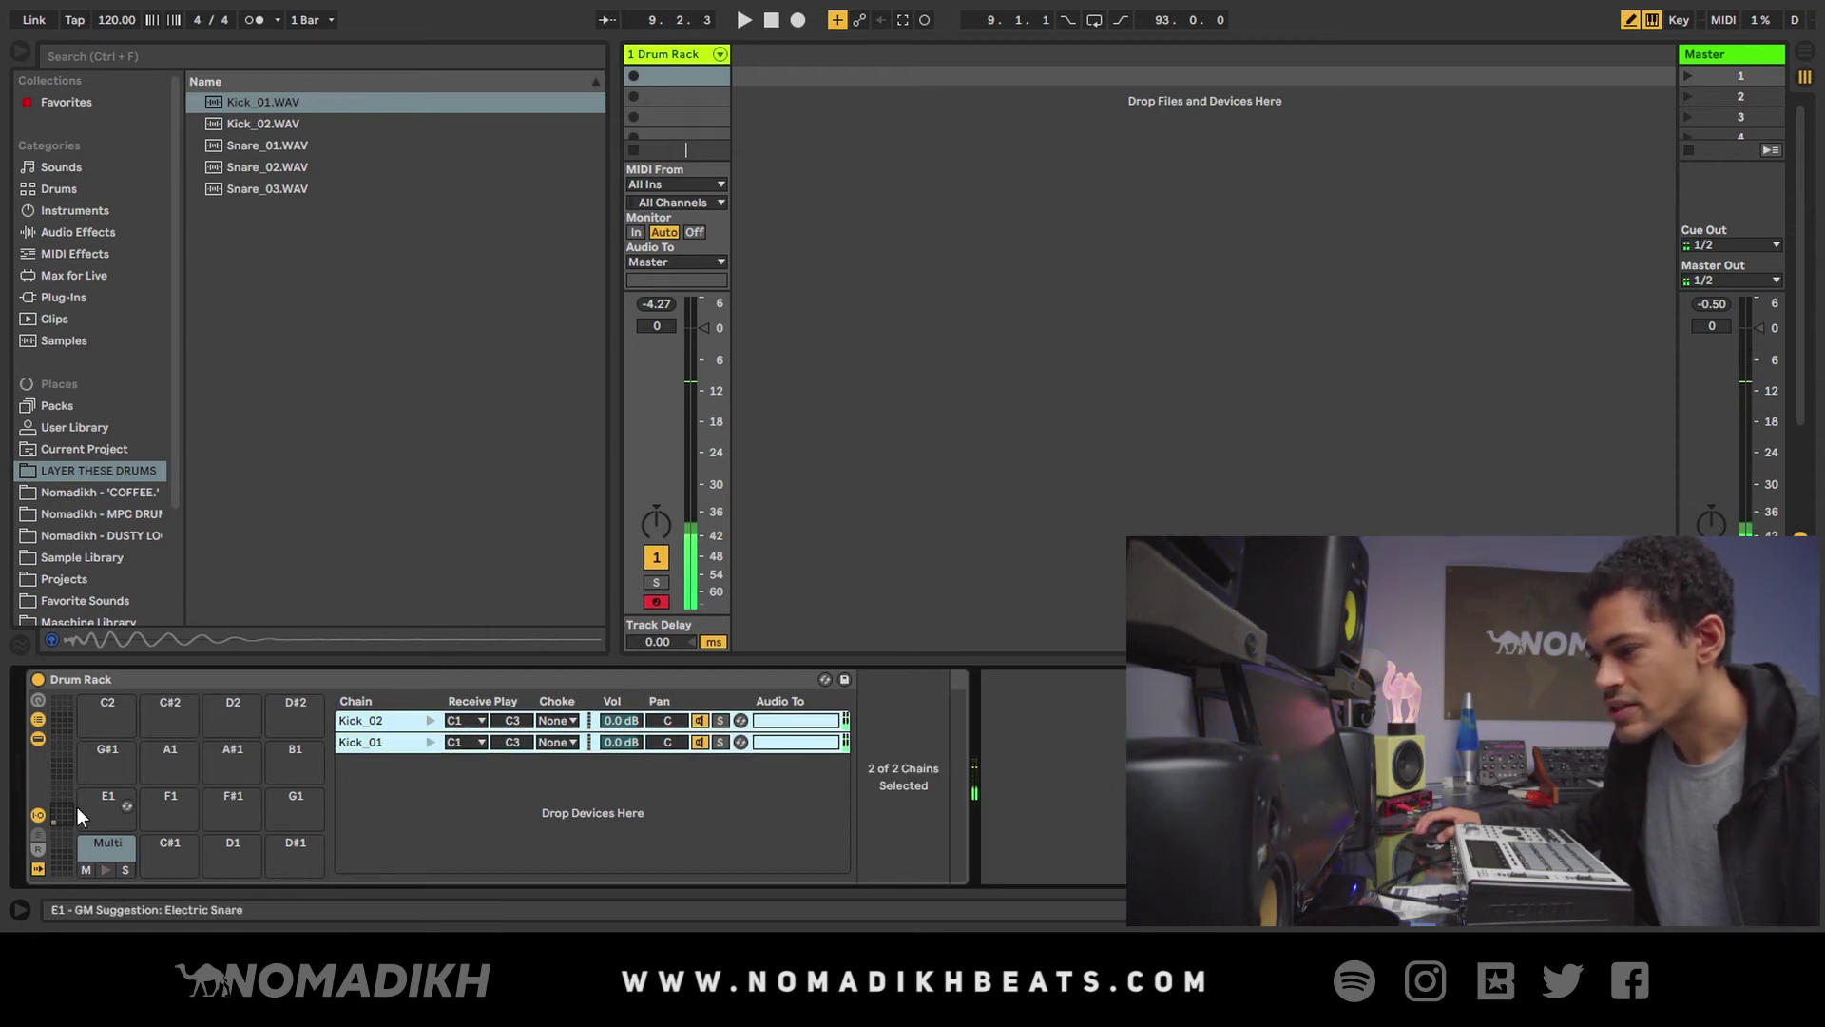
- Turn off Auto Select in the Drum Rack, select the Kick_02 chain and mute the Kick_01 chain
{"action": "left_click", "coordinate": [38, 868]}
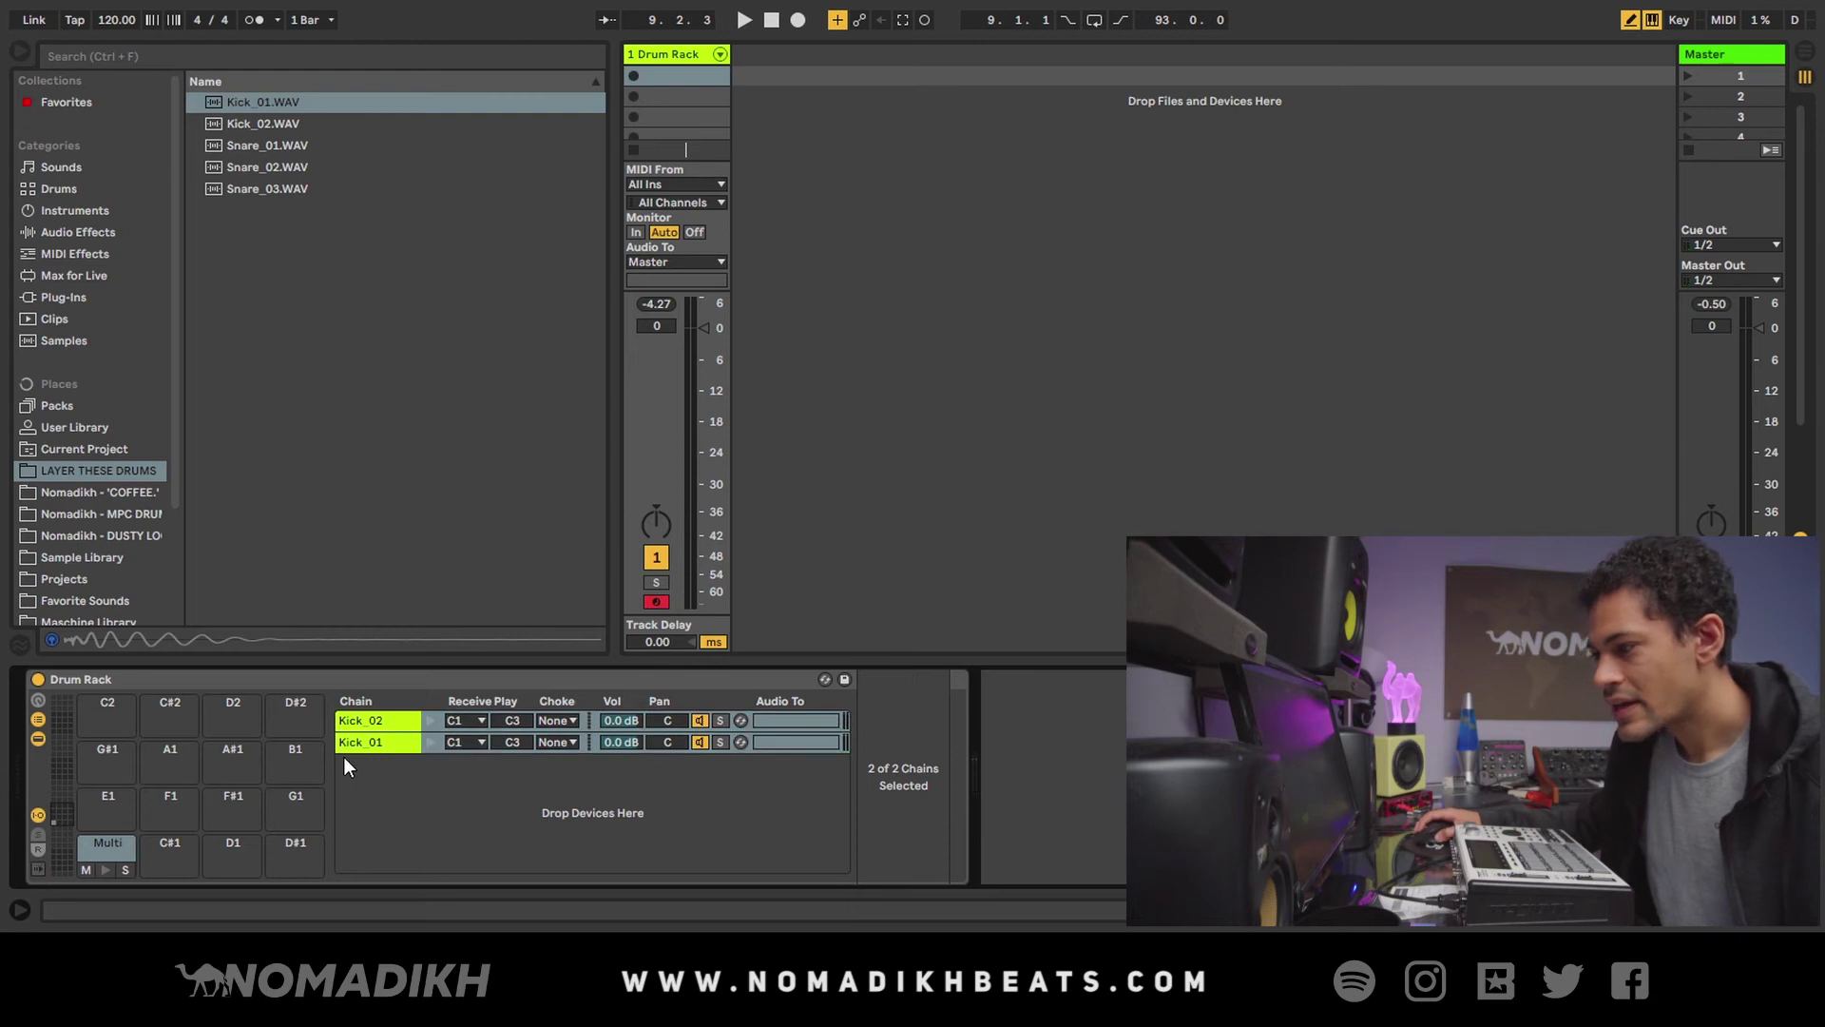
{"action": "left_click", "coordinate": [361, 726]}
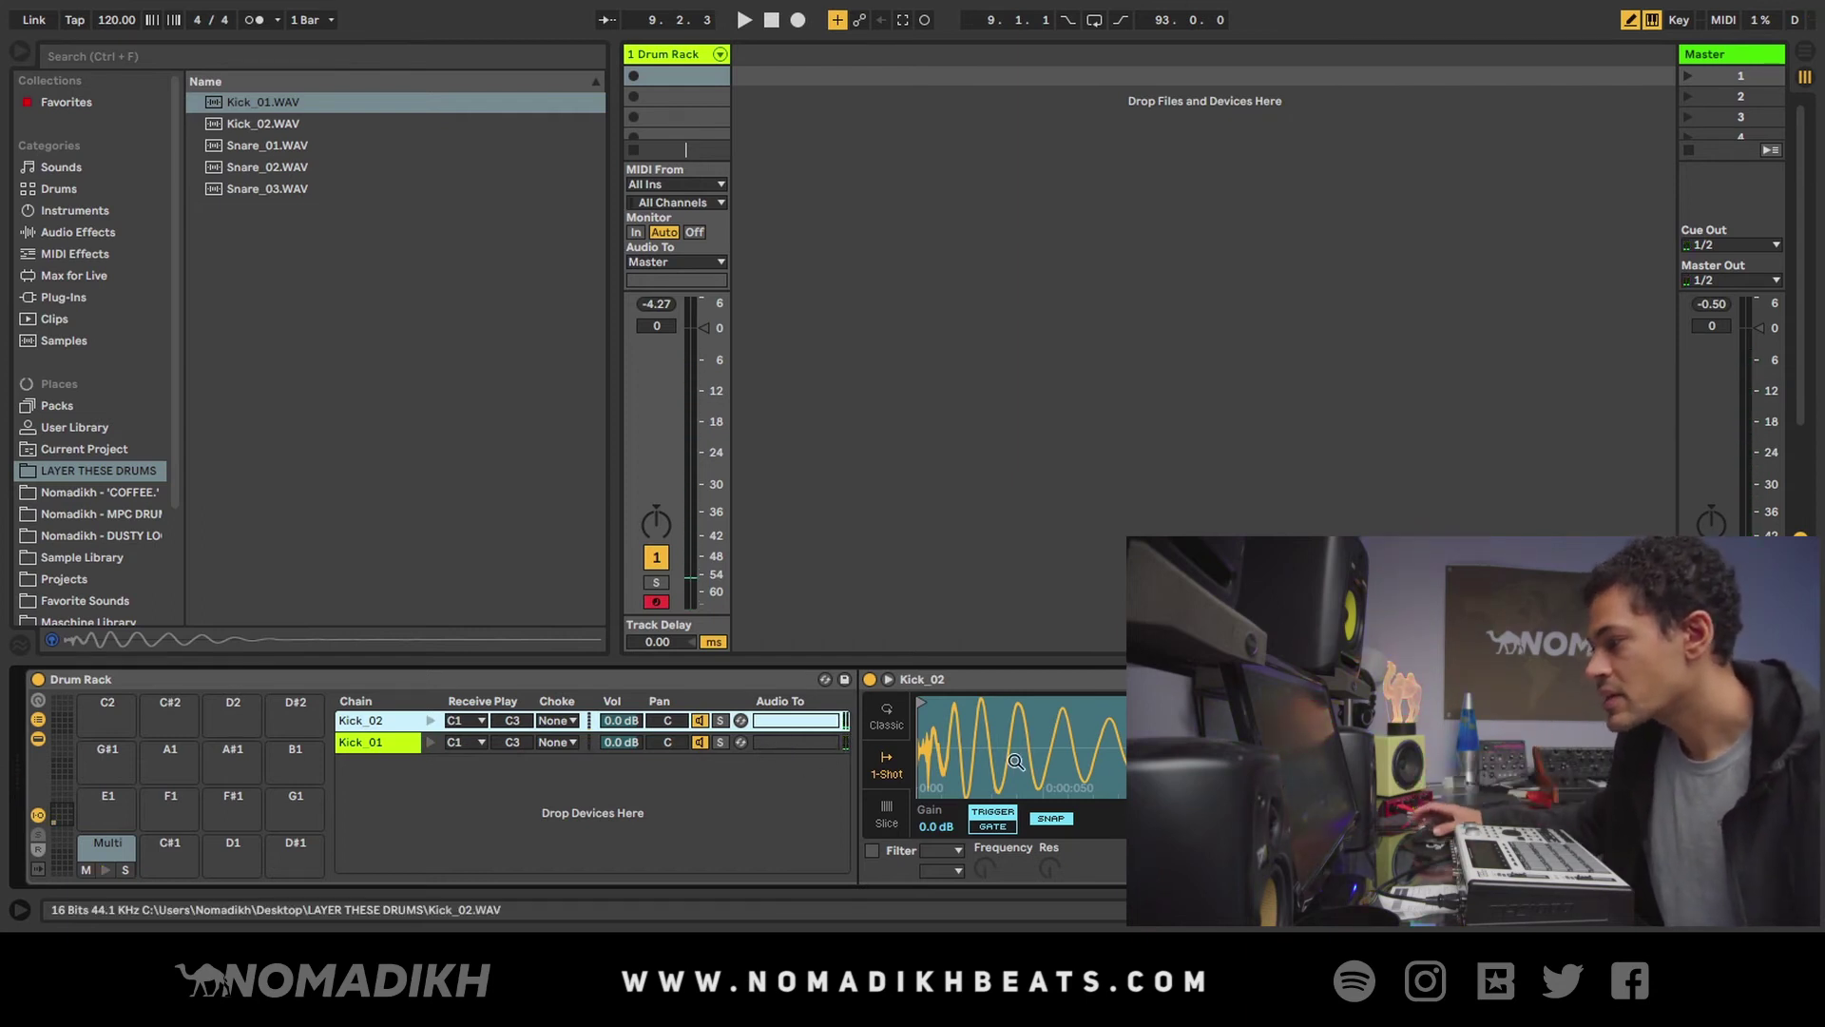
{"action": "left_click", "coordinate": [700, 741]}
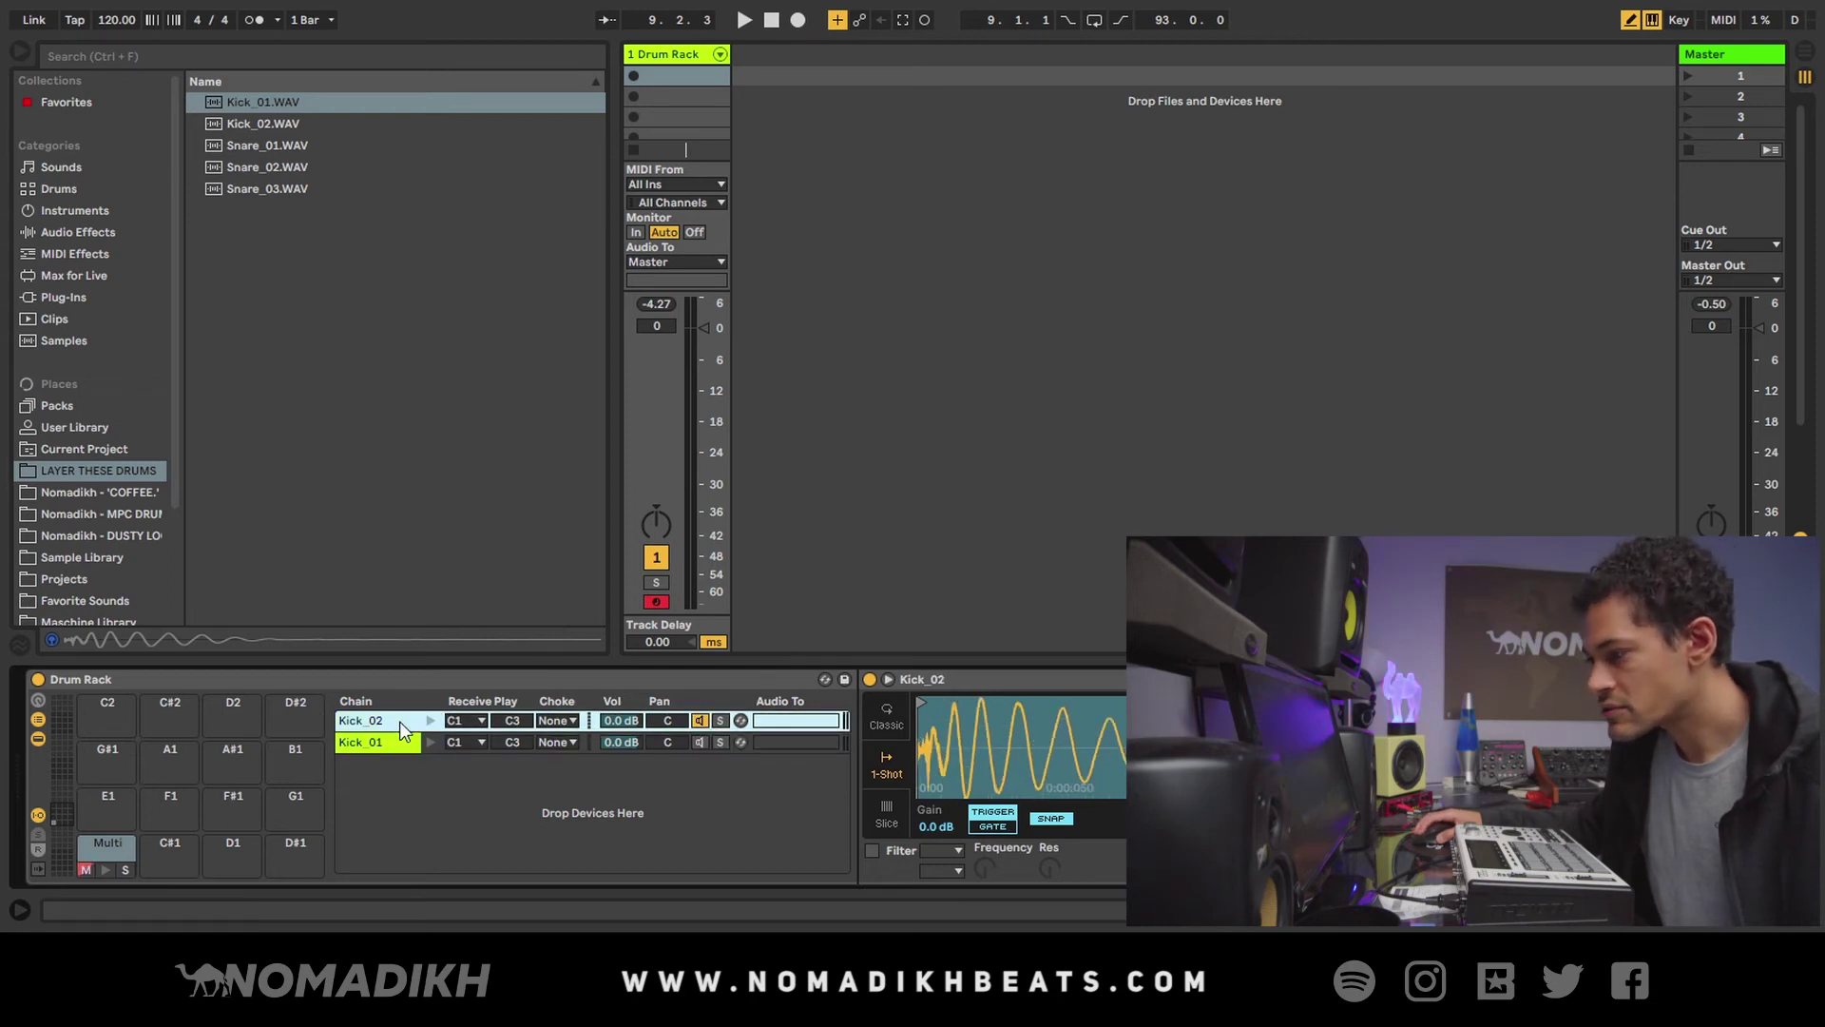
{"action": "left_click", "coordinate": [625, 739]}
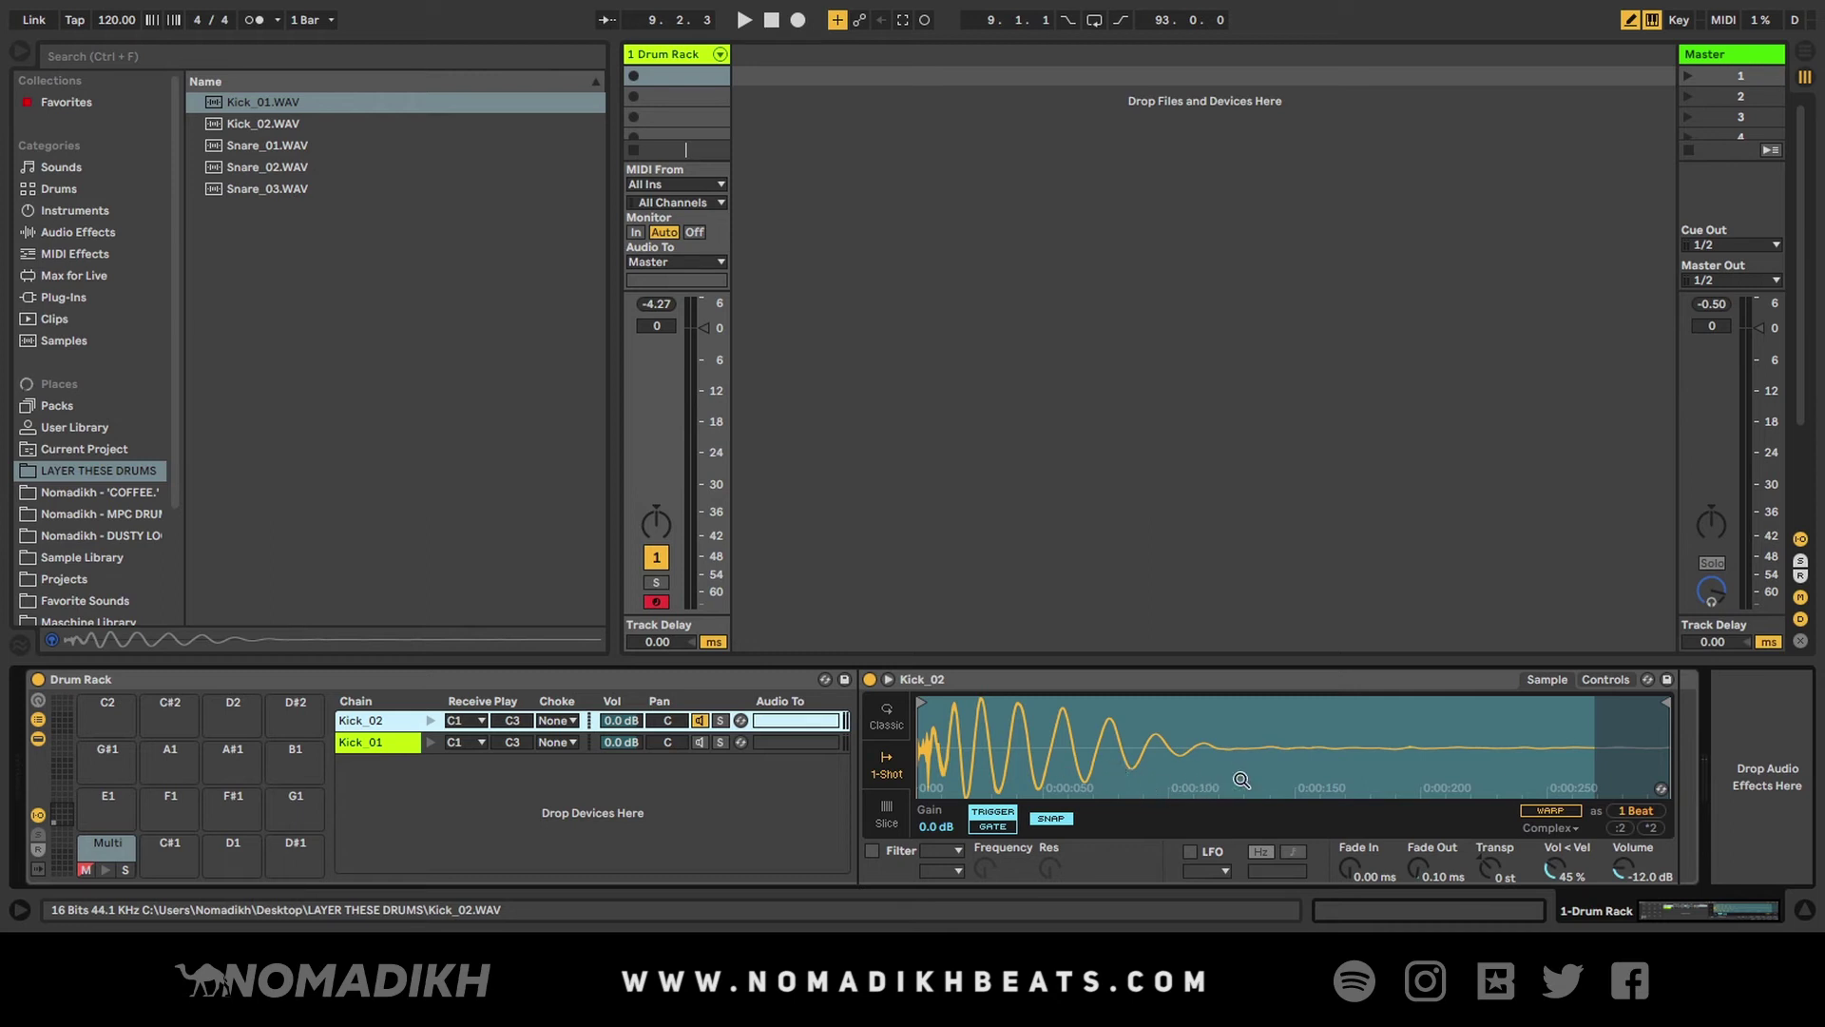
- Enable the filter on the Kick_02 sample and sweep its frequency while auditioning, ending at 22.0 kHz
{"action": "left_click", "coordinate": [871, 851]}
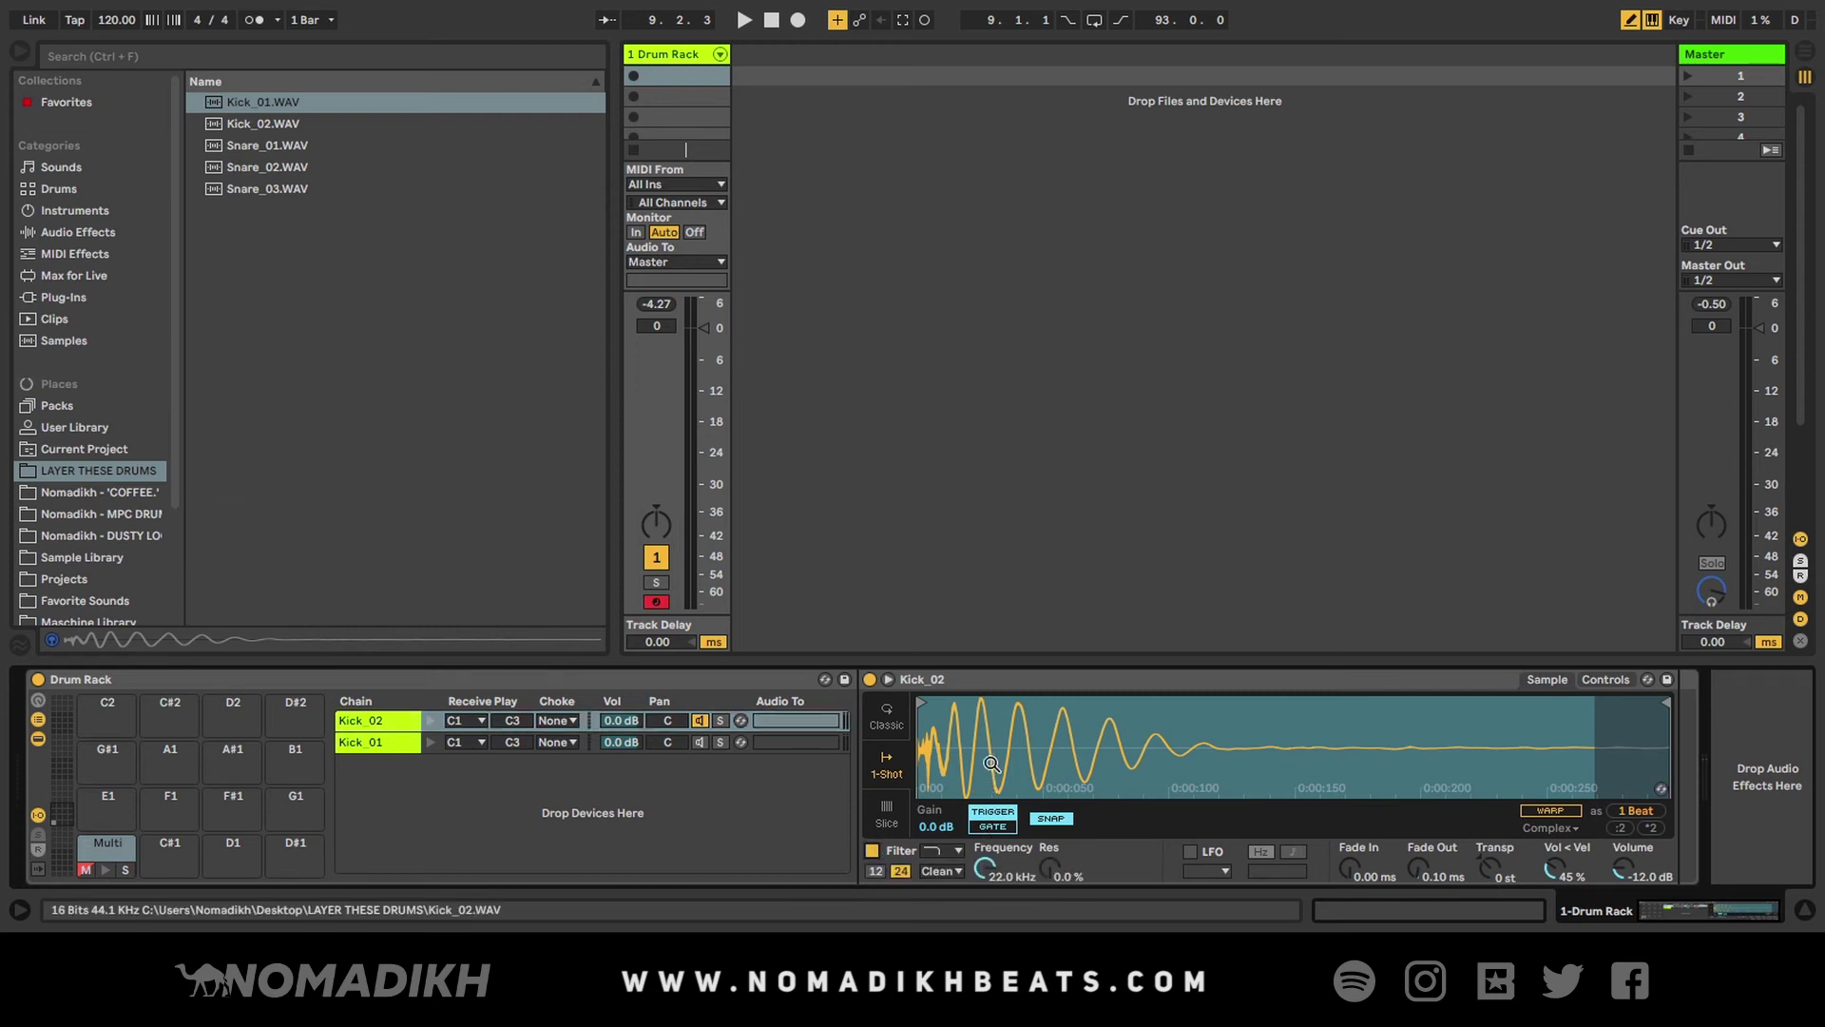
{"action": "key", "text": "a"}
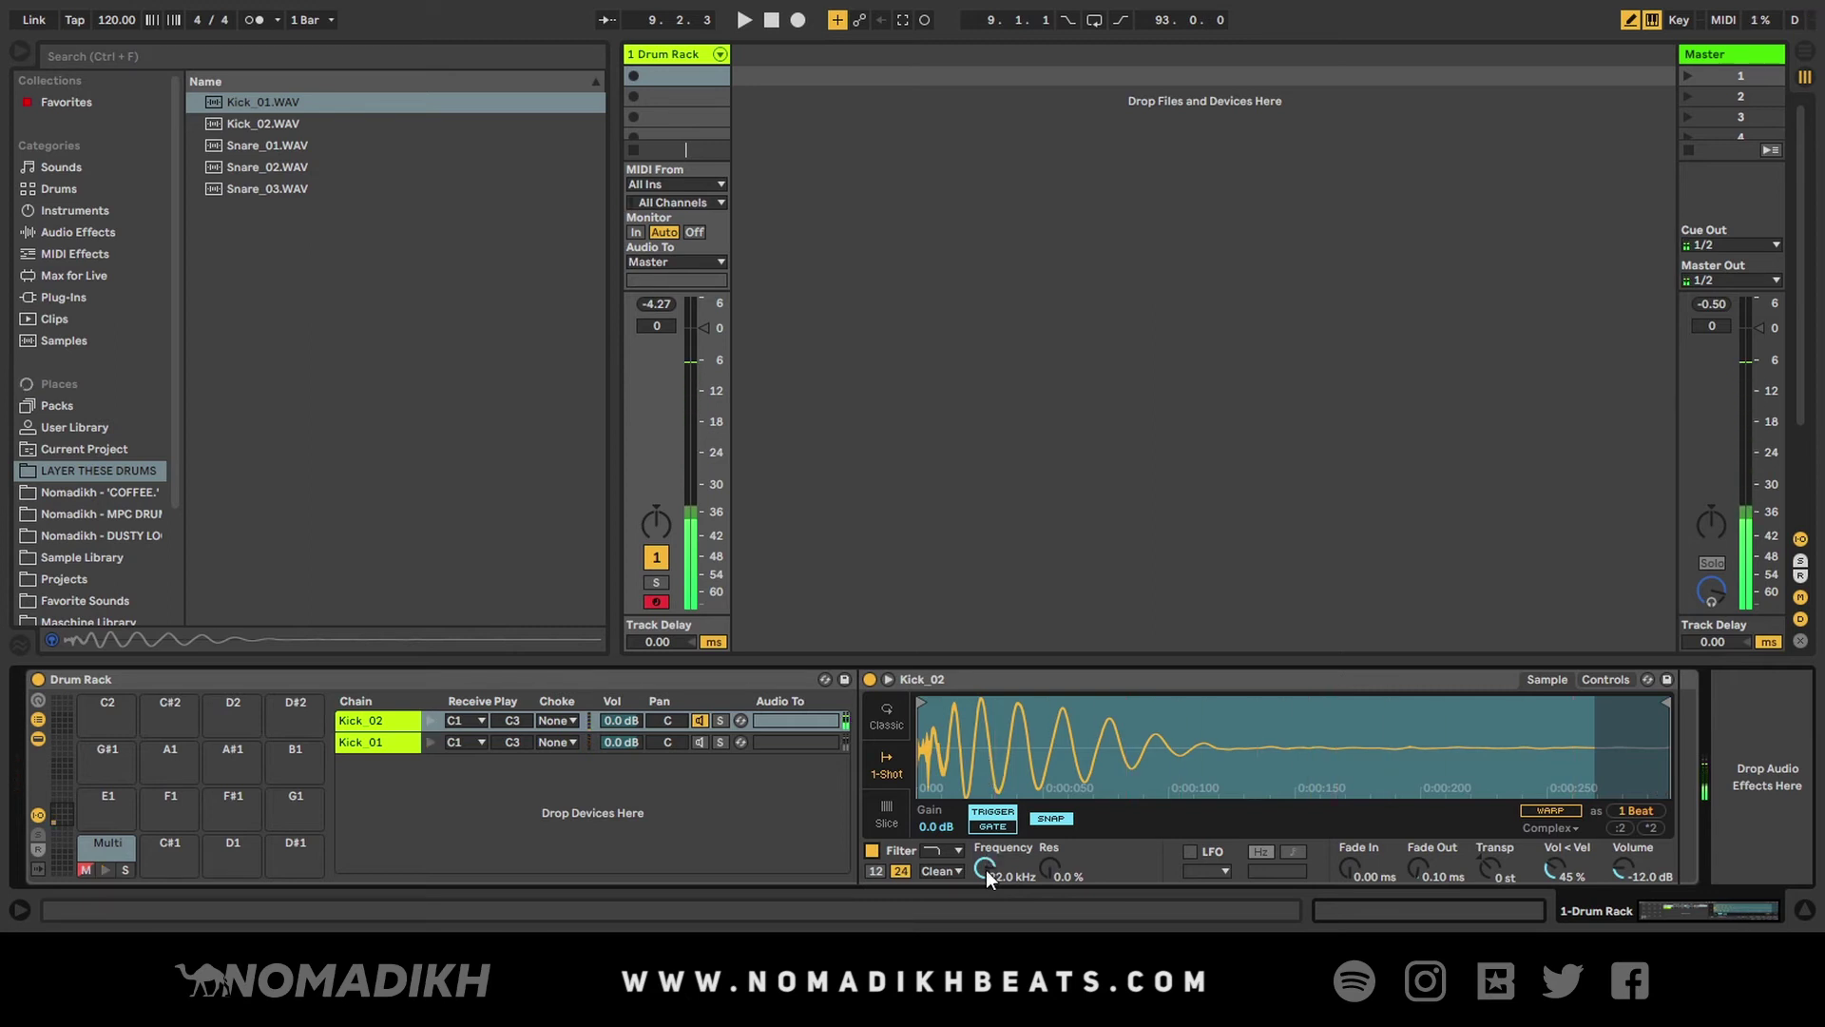
{"action": "key", "text": "a"}
{"action": "left_click_drag", "start_coordinate": [985, 865], "coordinate": [980, 879]}
{"action": "left_click_drag", "start_coordinate": [980, 870], "coordinate": [980, 851]}
- Transpose the Kick_02 sample to -1 st while auditioning it
{"action": "key", "text": "a"}
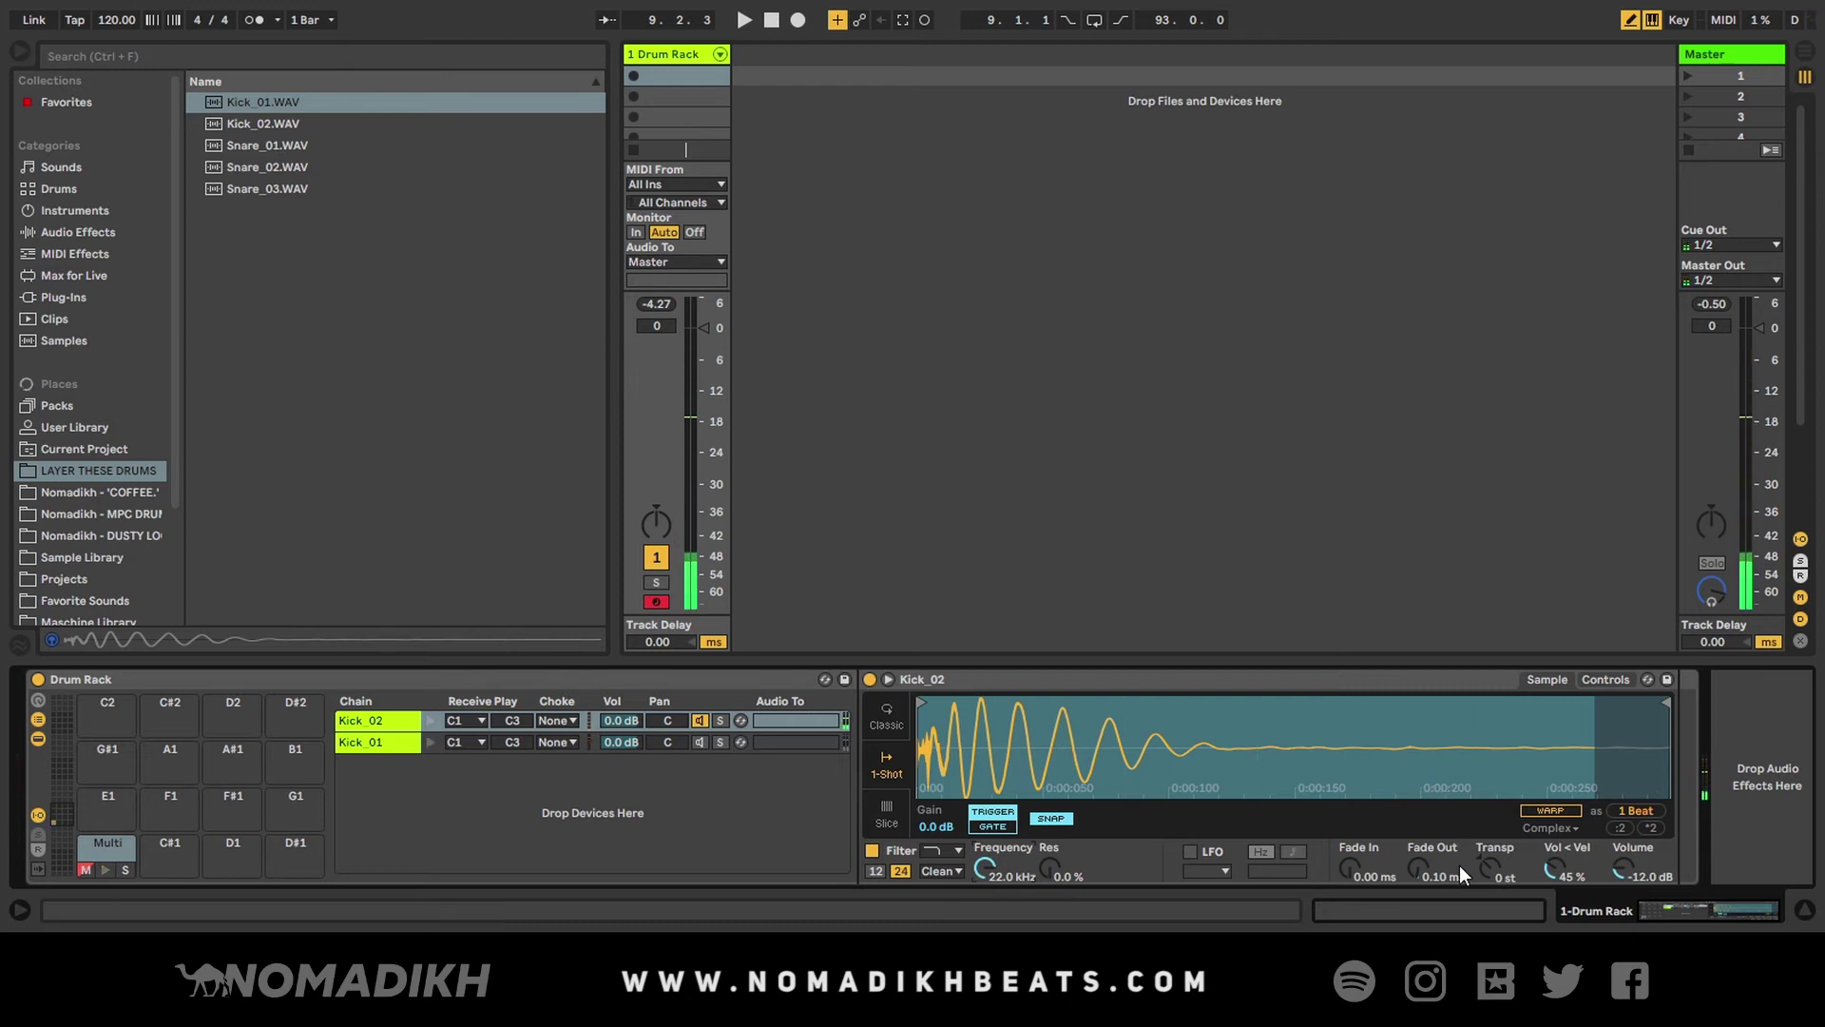
{"action": "key", "text": "a"}
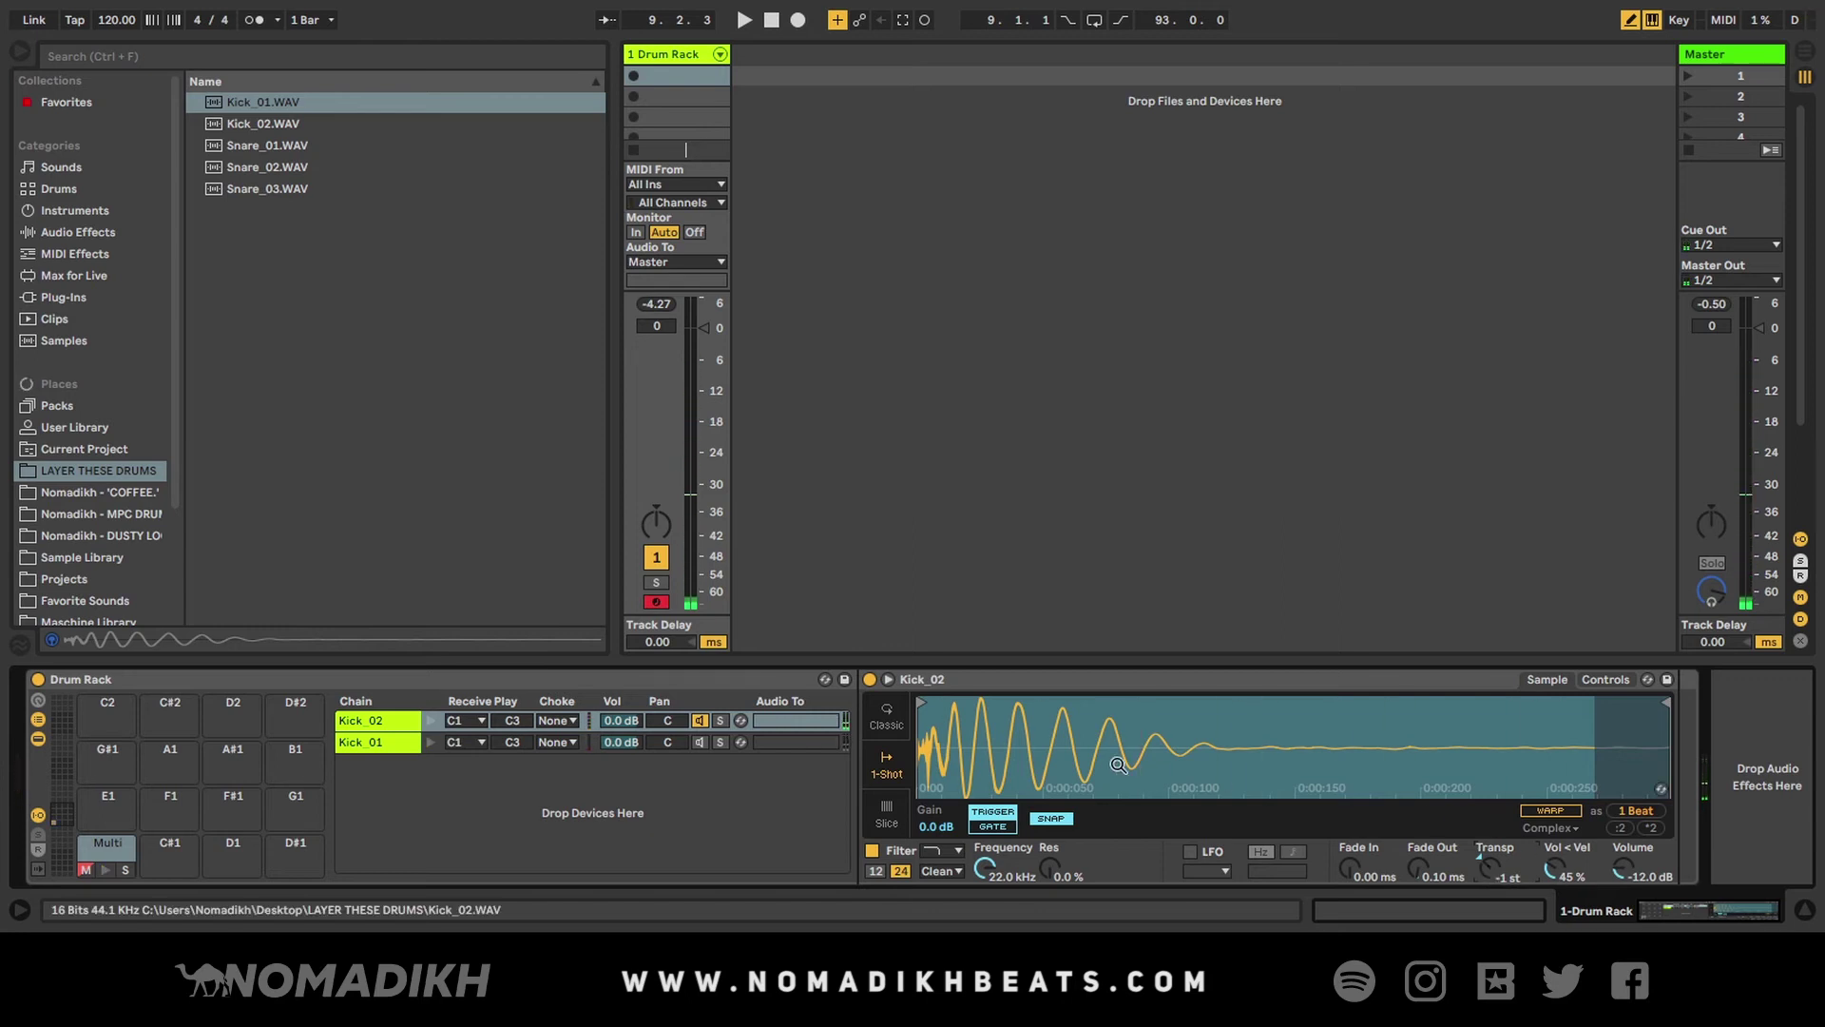
- Switch the Kick_02 sample's filter circuit to MS2, with frequency at 1.00 kHz and drive at 11.4 dB
{"action": "left_click", "coordinate": [995, 684]}
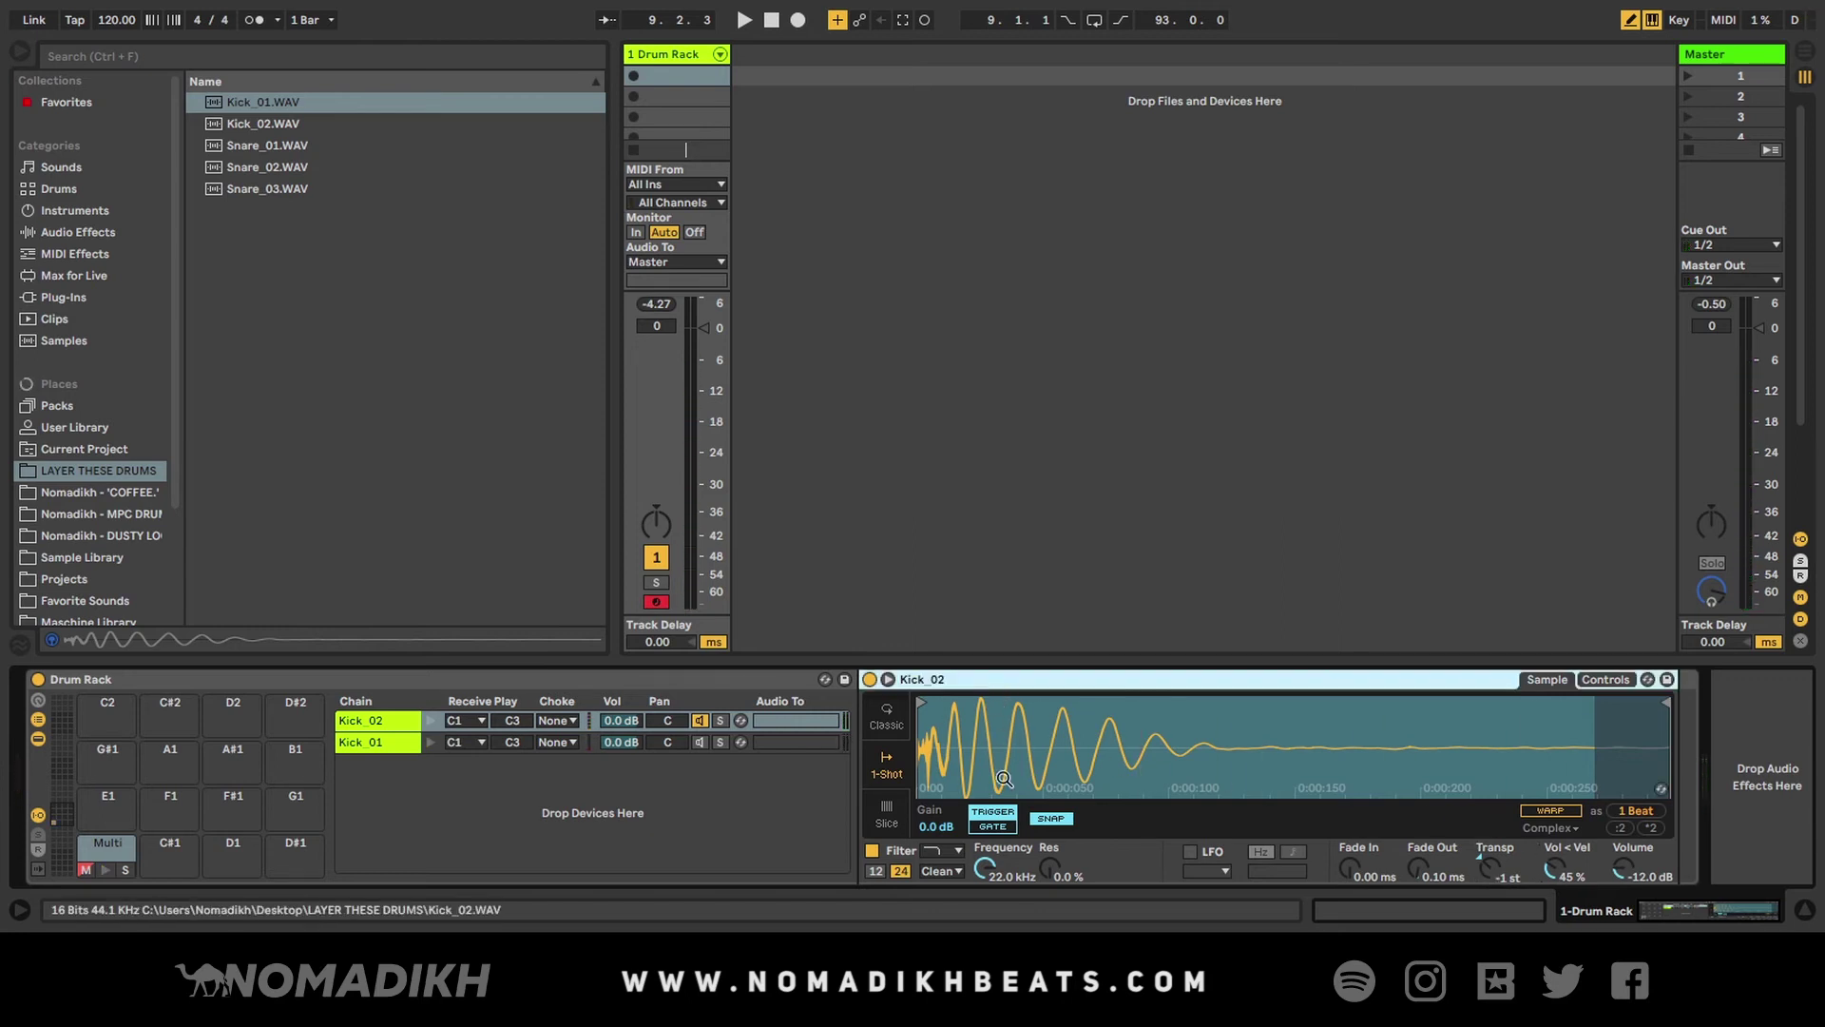
{"action": "left_click", "coordinate": [939, 848]}
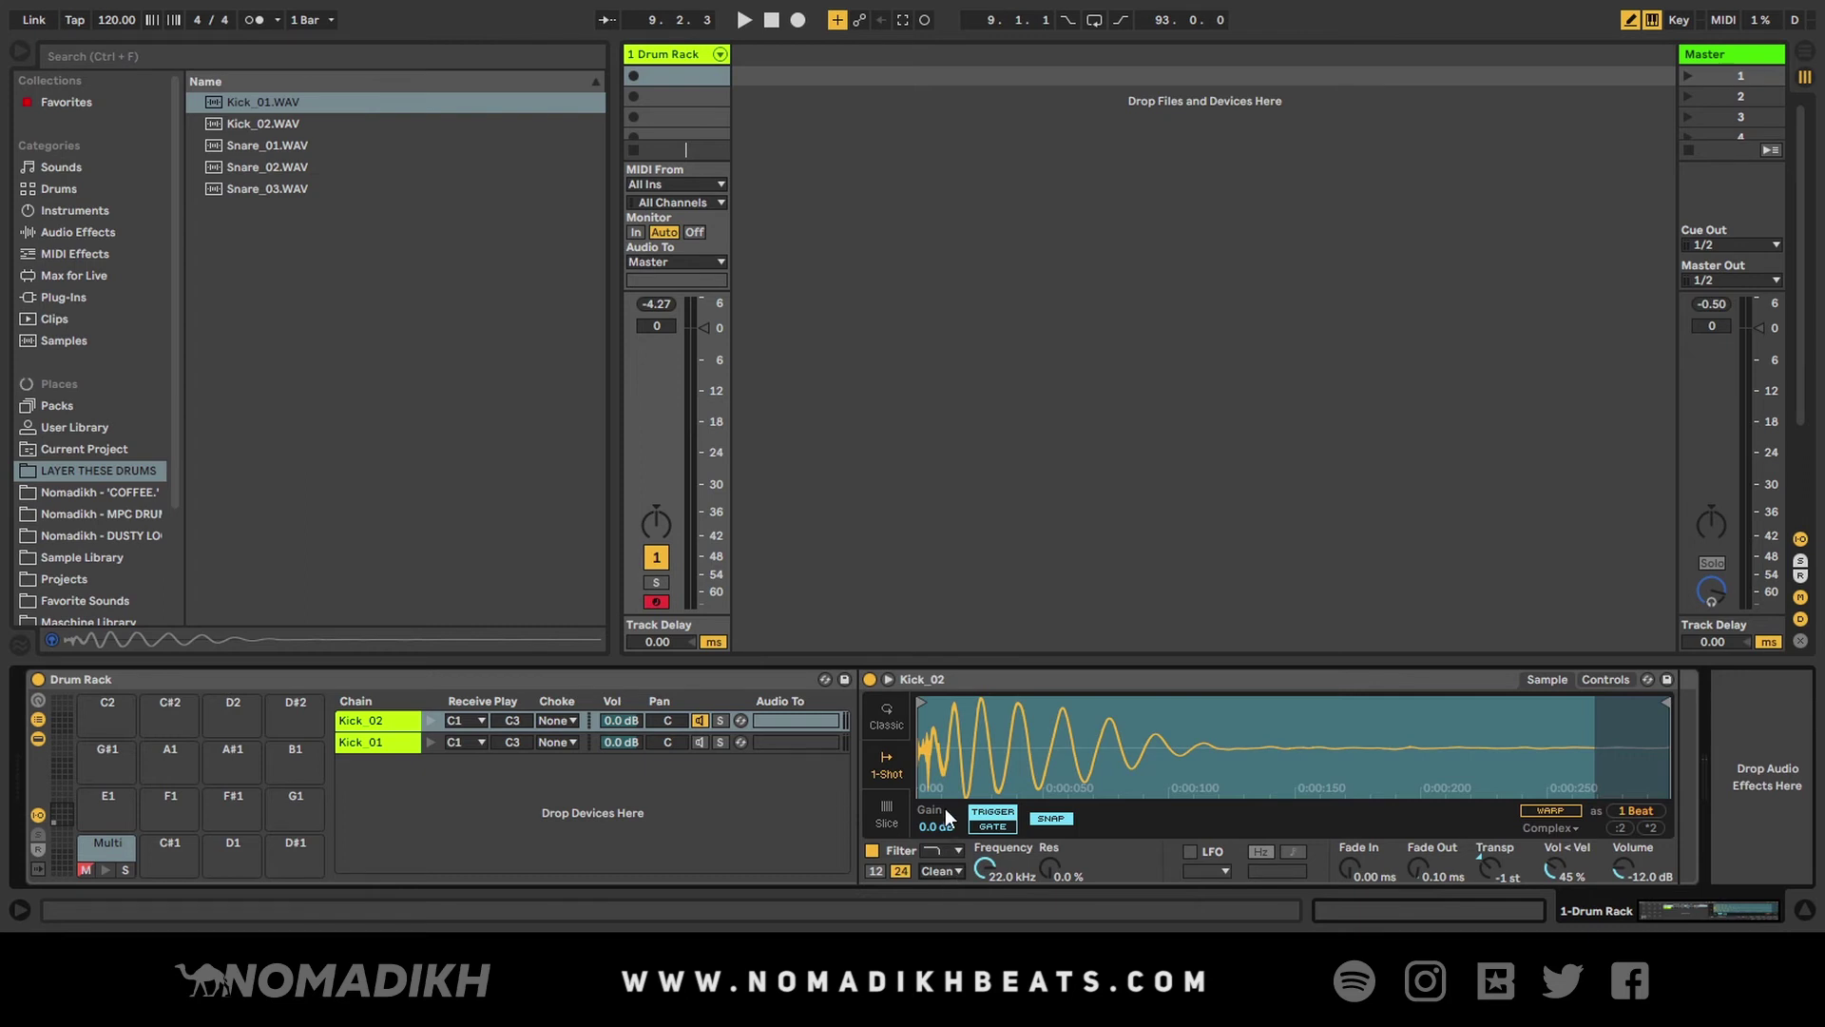
{"action": "left_click", "coordinate": [941, 871]}
{"action": "left_click", "coordinate": [949, 855]}
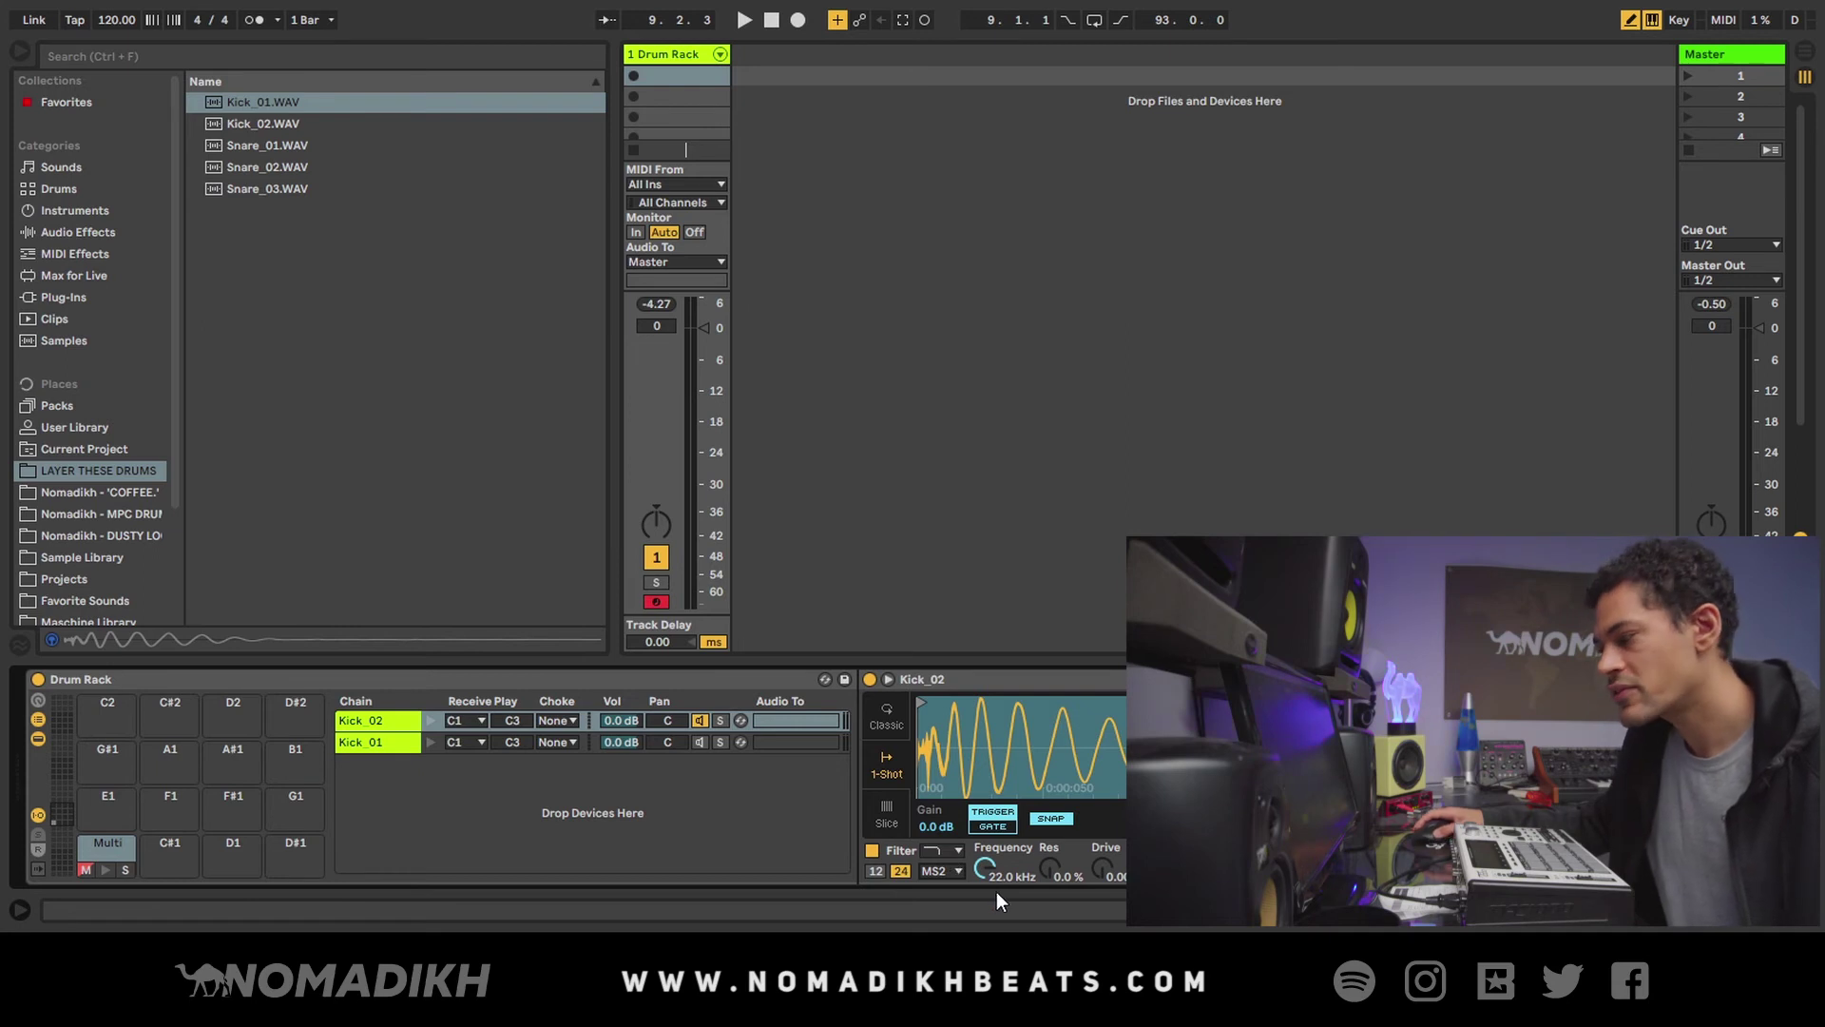
{"action": "mouse_move", "coordinate": [989, 867]}
{"action": "left_mouse_down"}
{"action": "mouse_move", "coordinate": [990, 894]}
{"action": "mouse_move", "coordinate": [986, 865]}
{"action": "left_mouse_up"}
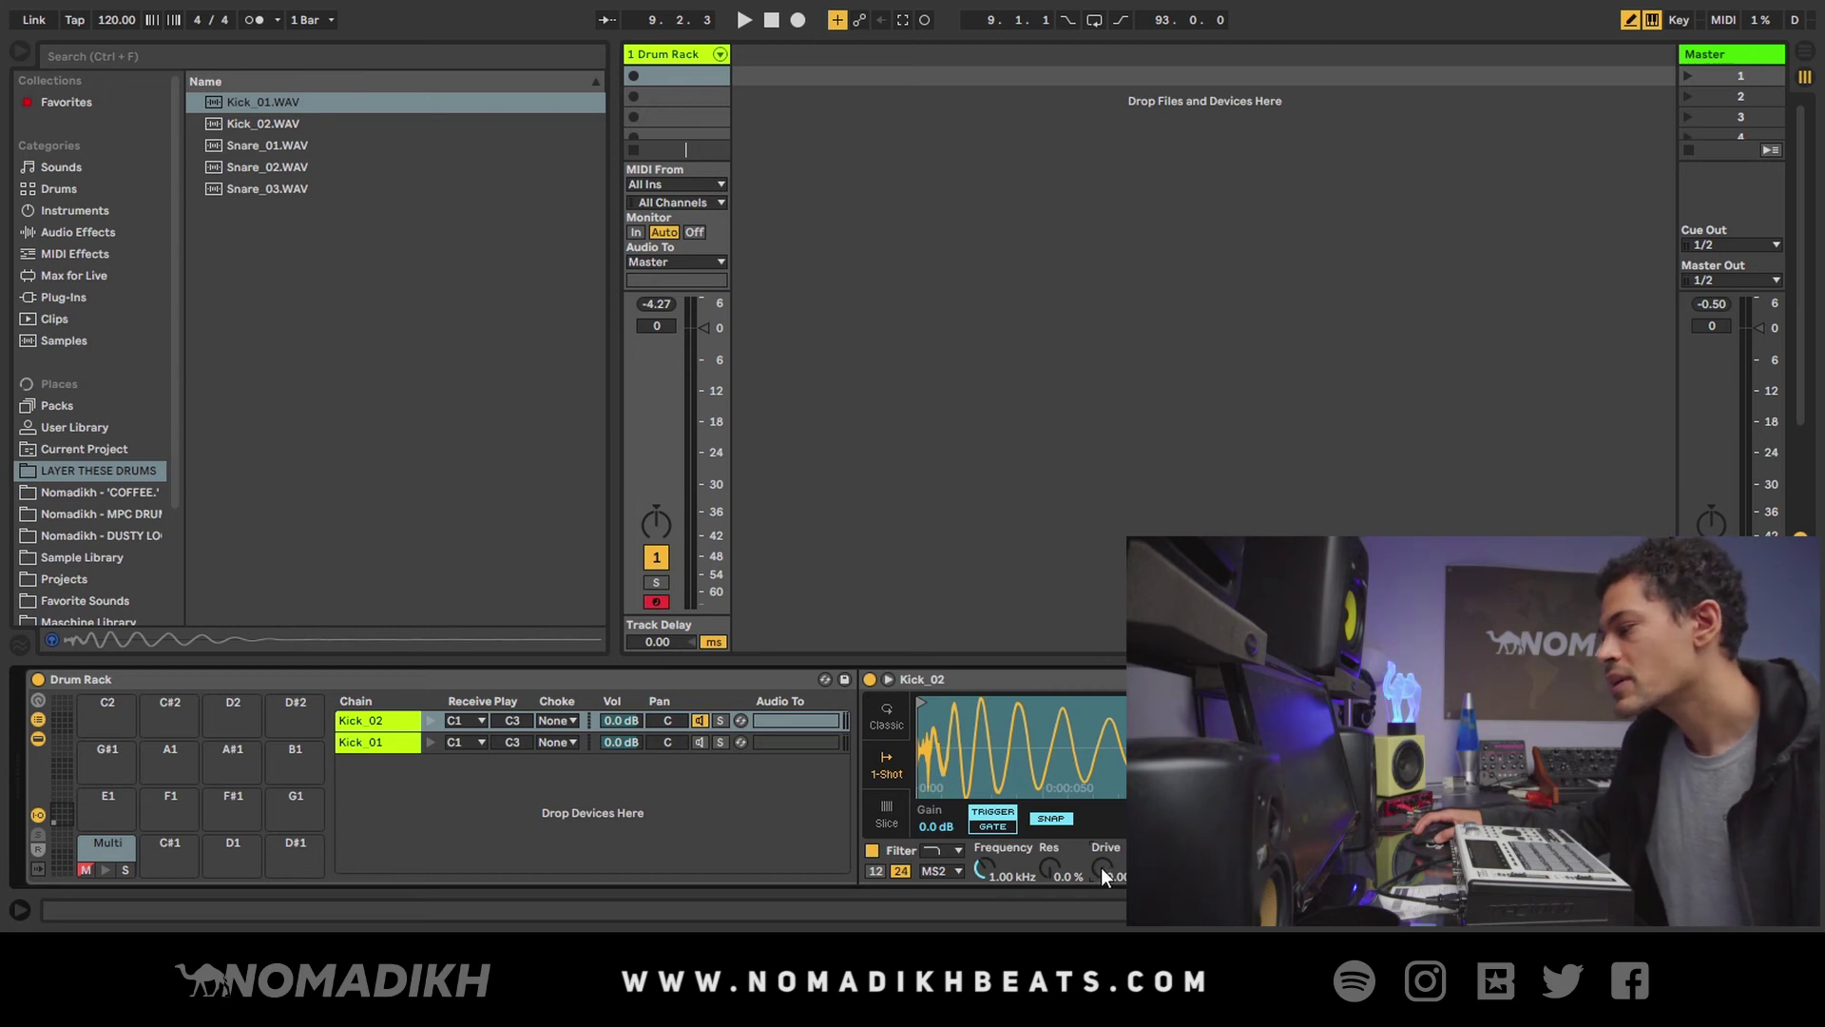
{"action": "left_click_drag", "start_coordinate": [1099, 867], "coordinate": [1099, 828]}
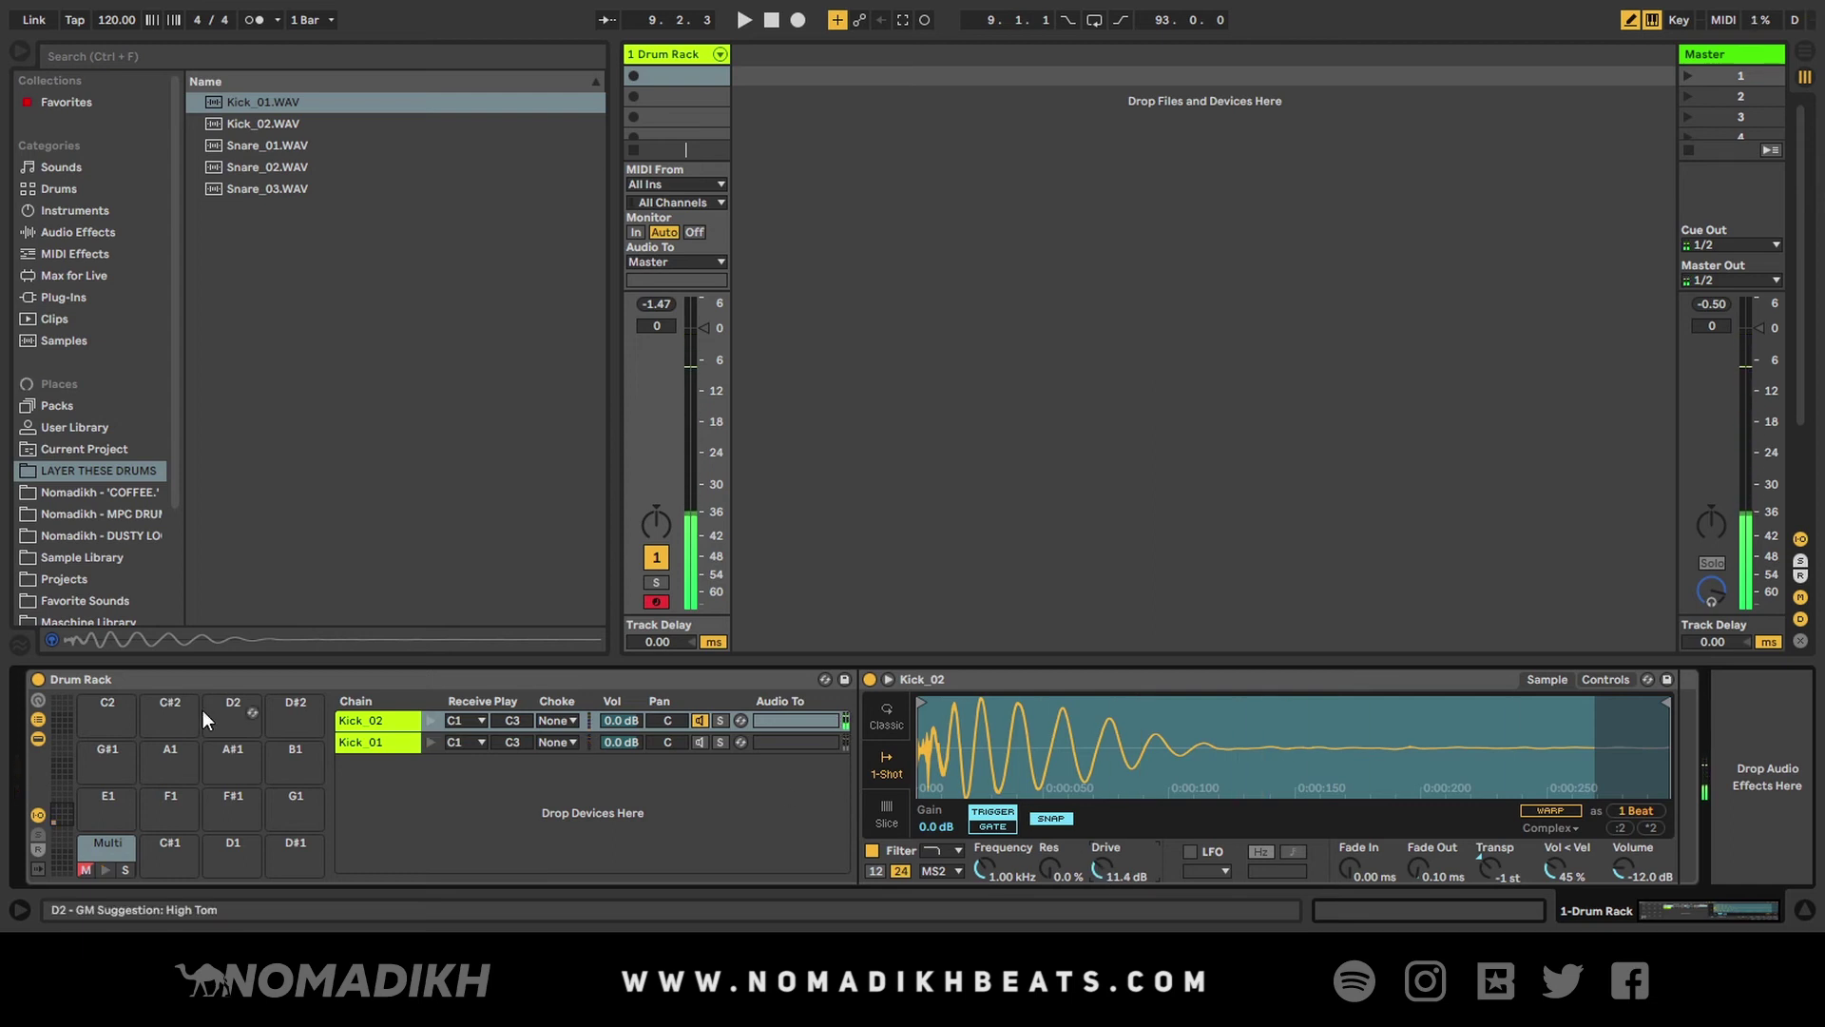
- Unmute the Kick_01 chain and compare the Kick_02 and Kick_01 layers
{"action": "left_click", "coordinate": [385, 742]}
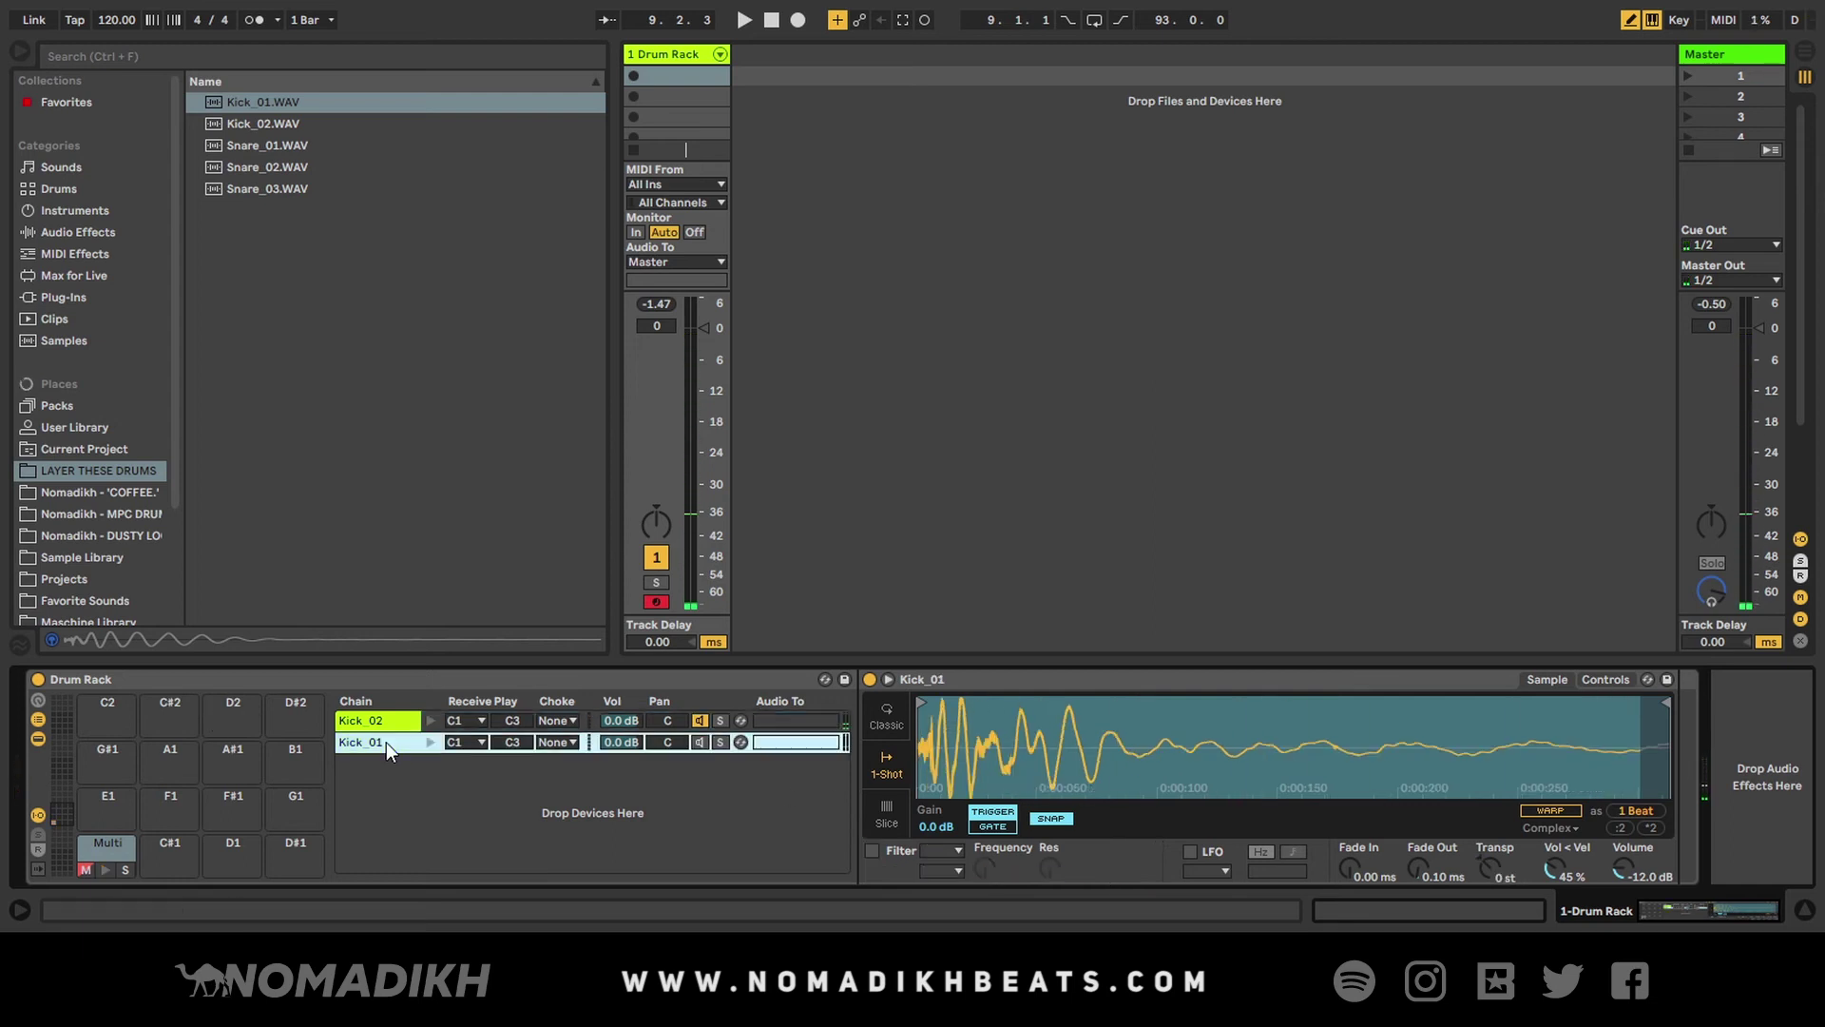
{"action": "left_click", "coordinate": [700, 742]}
{"action": "left_click", "coordinate": [397, 721]}
{"action": "left_click", "coordinate": [394, 740]}
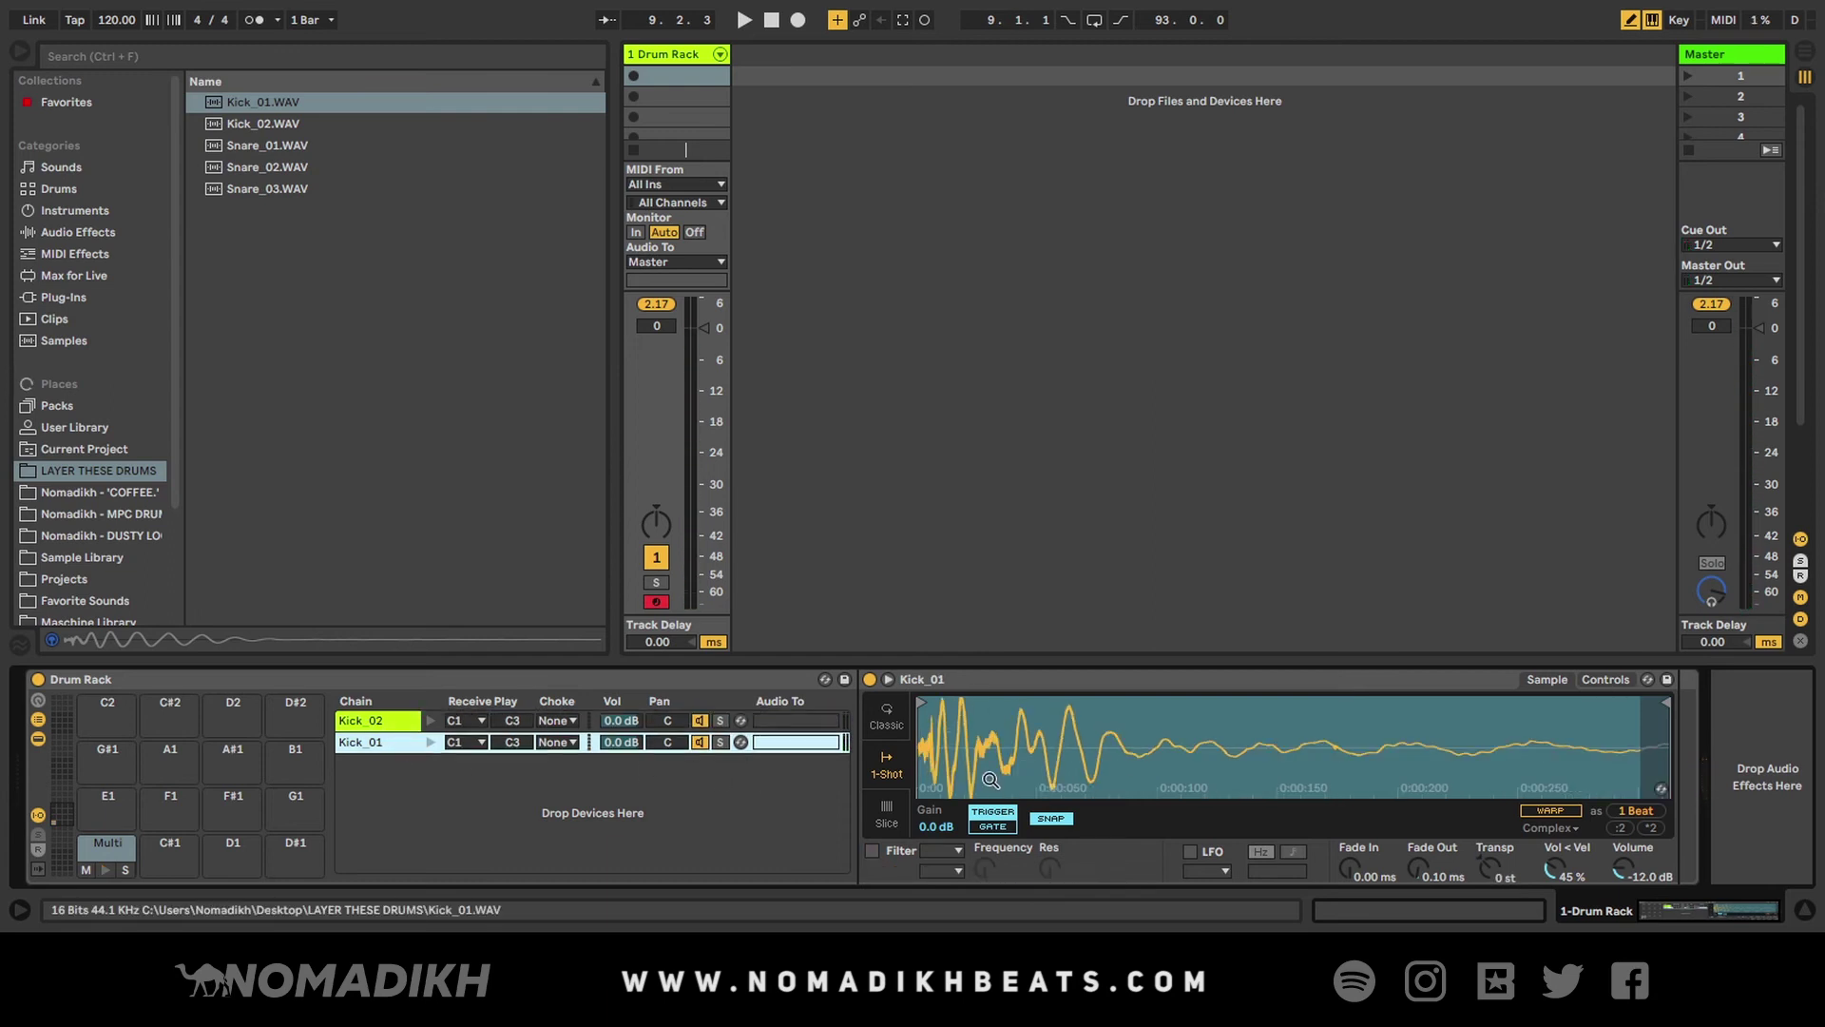
- Add the Glue Compressor preset Bass - Low Extender after the Drum Rack and audition the layered kick through it
{"action": "left_click_drag", "start_coordinate": [1696, 914], "coordinate": [1702, 914]}
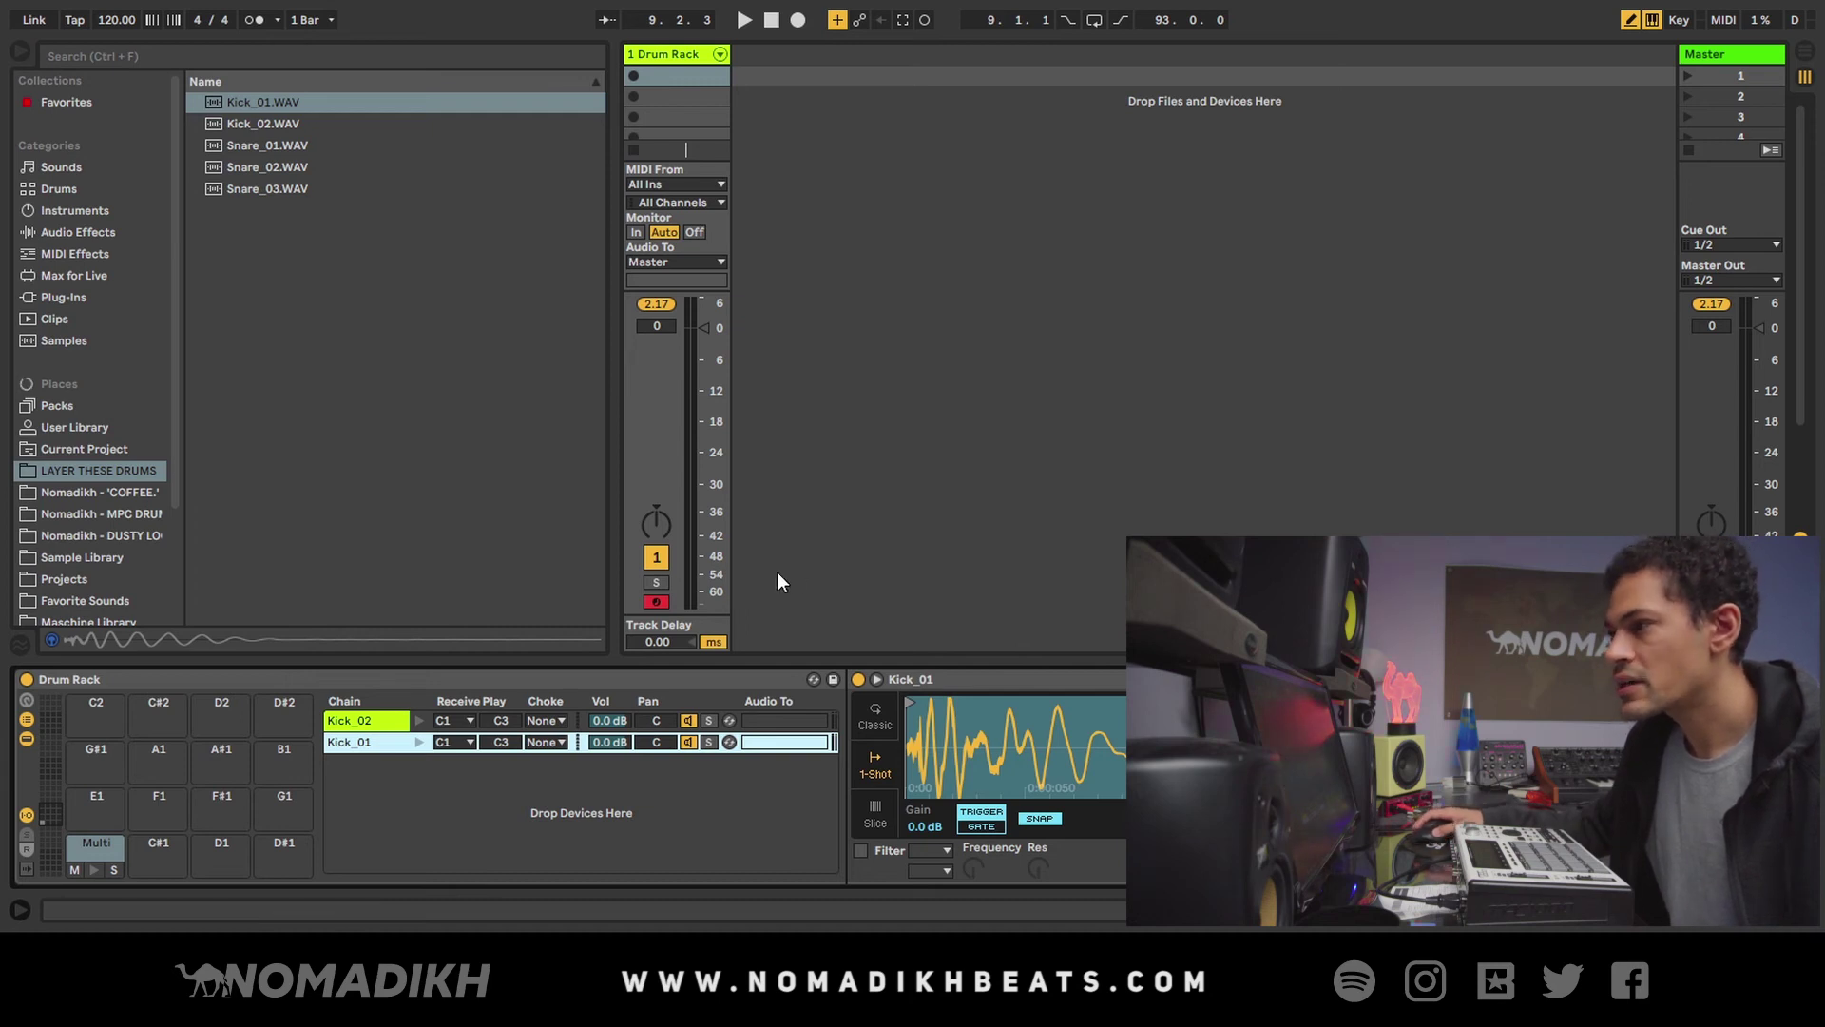
{"action": "left_click", "coordinate": [93, 232]}
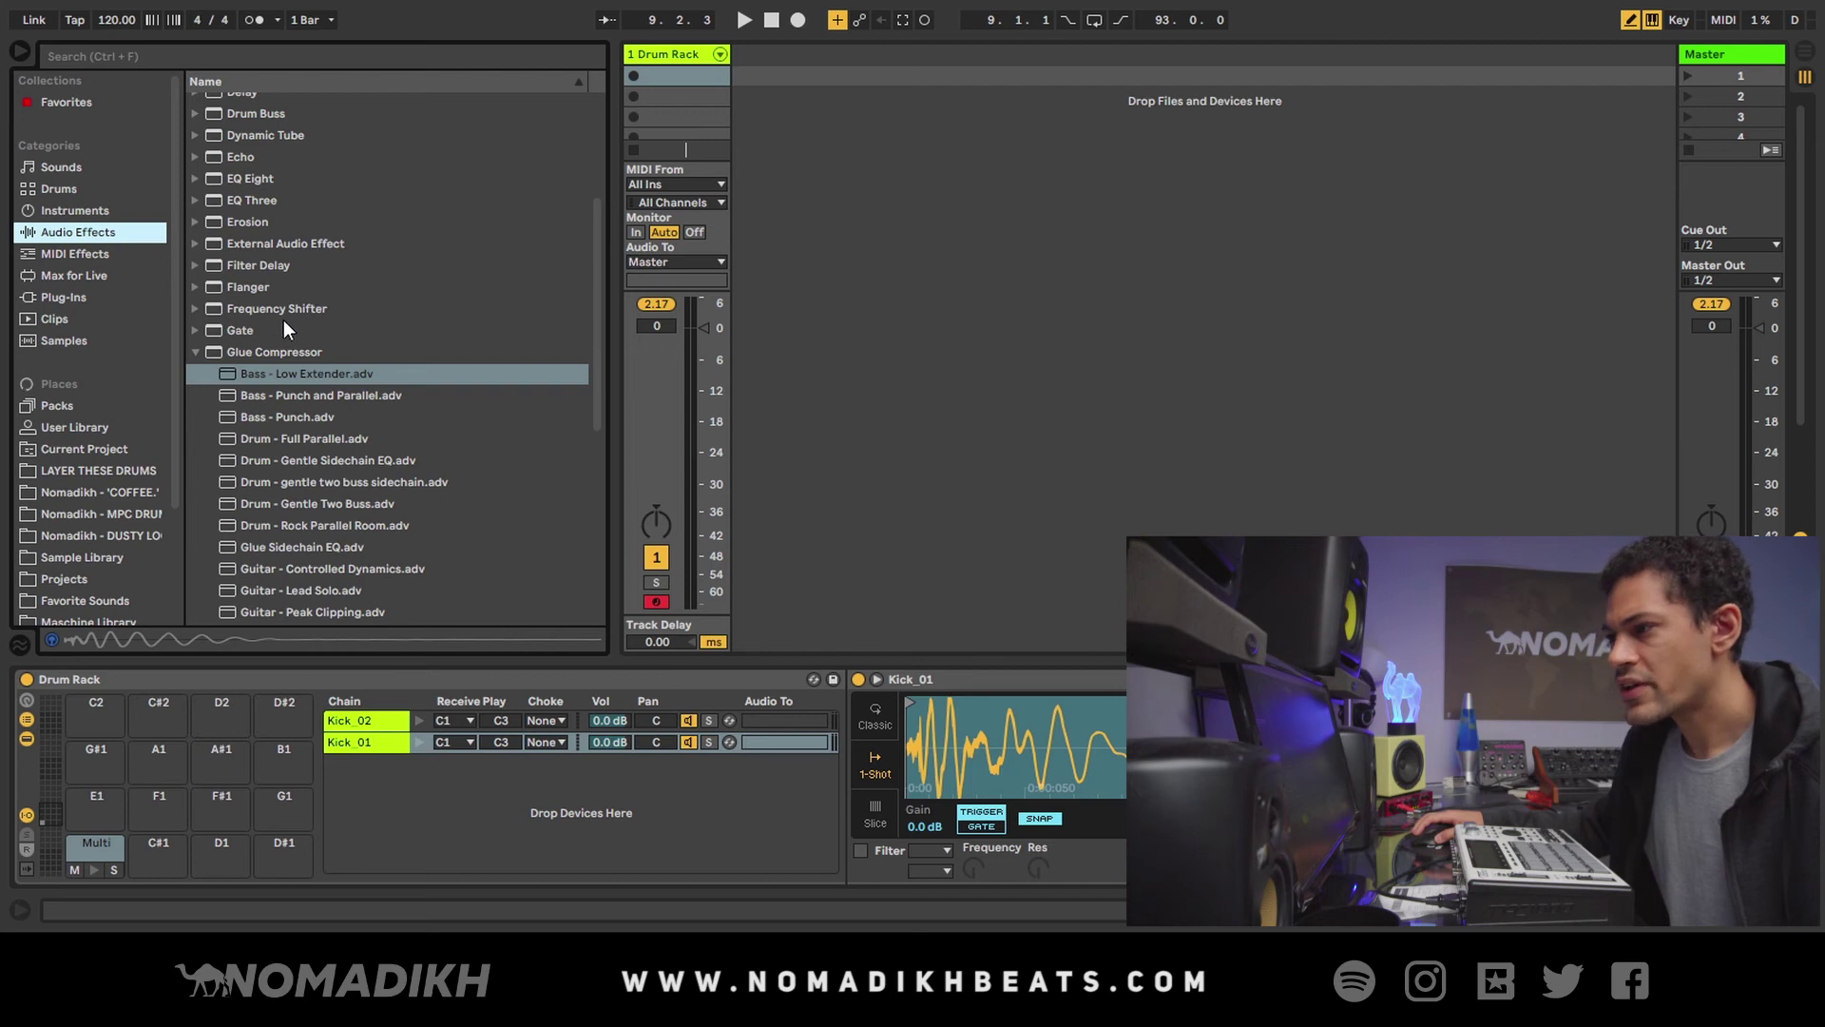
{"action": "left_click", "coordinate": [268, 351]}
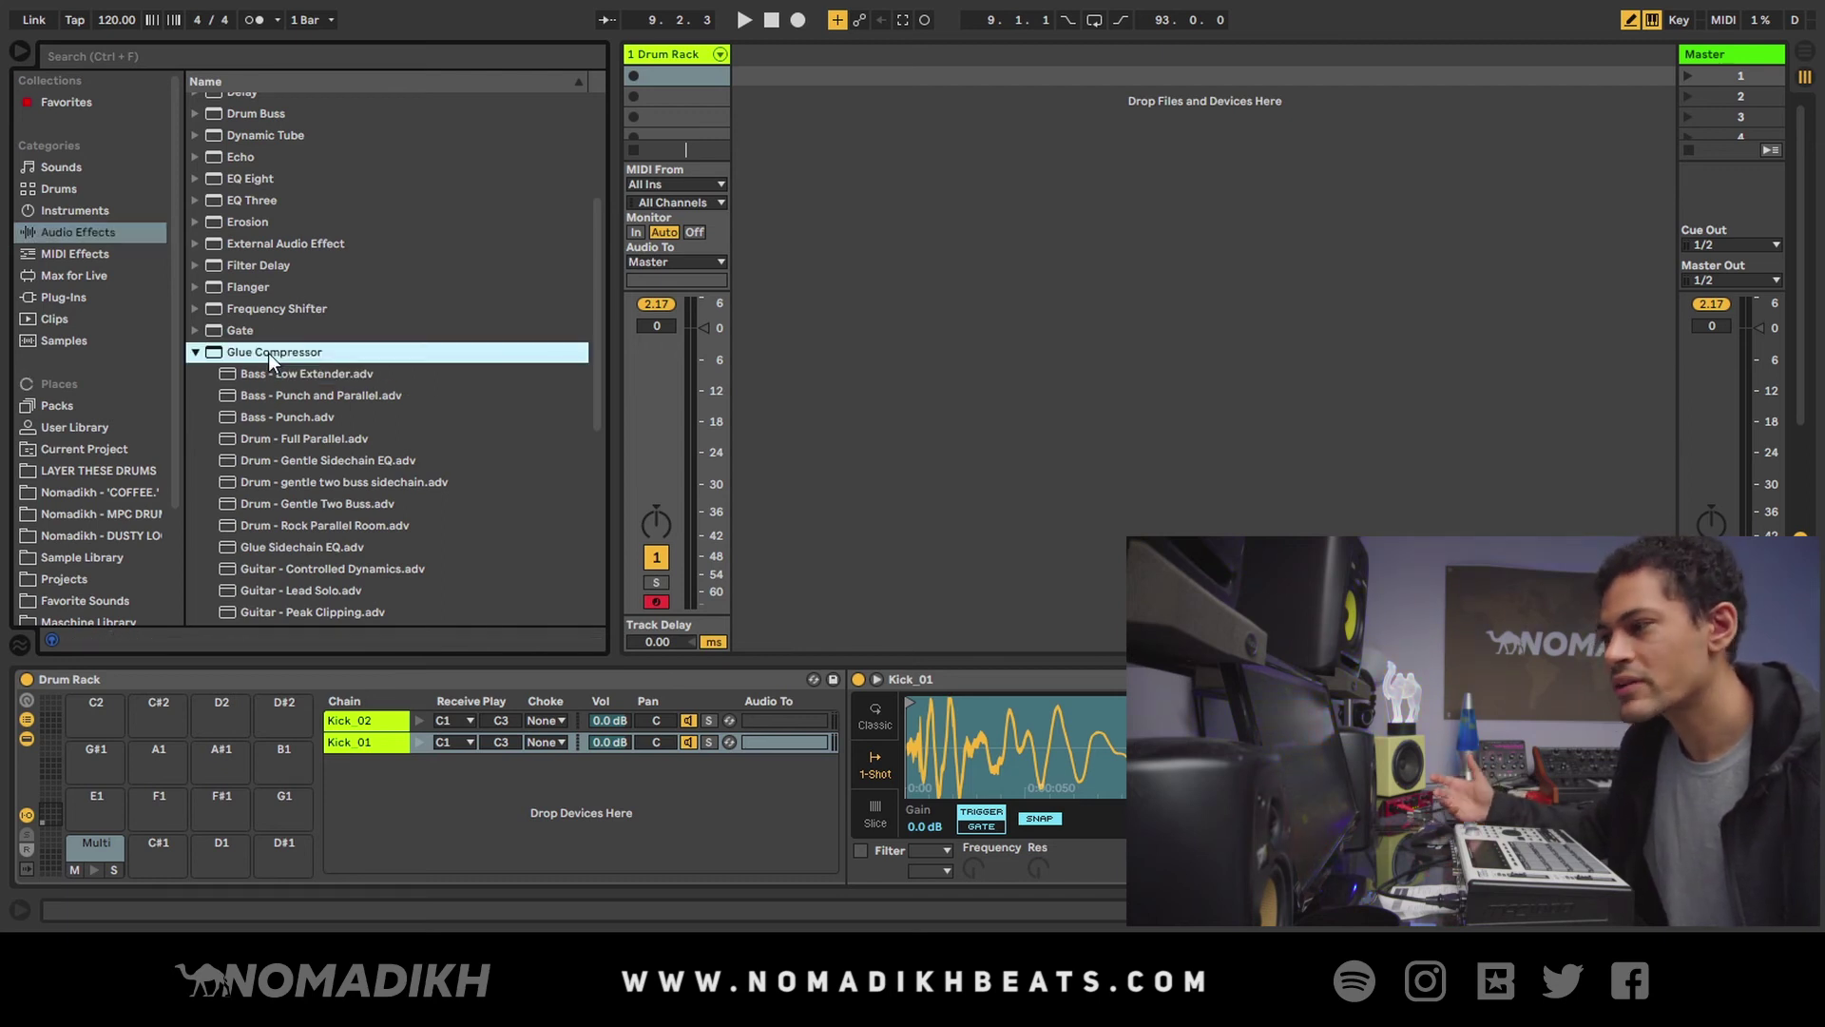
{"action": "left_click", "coordinate": [278, 374]}
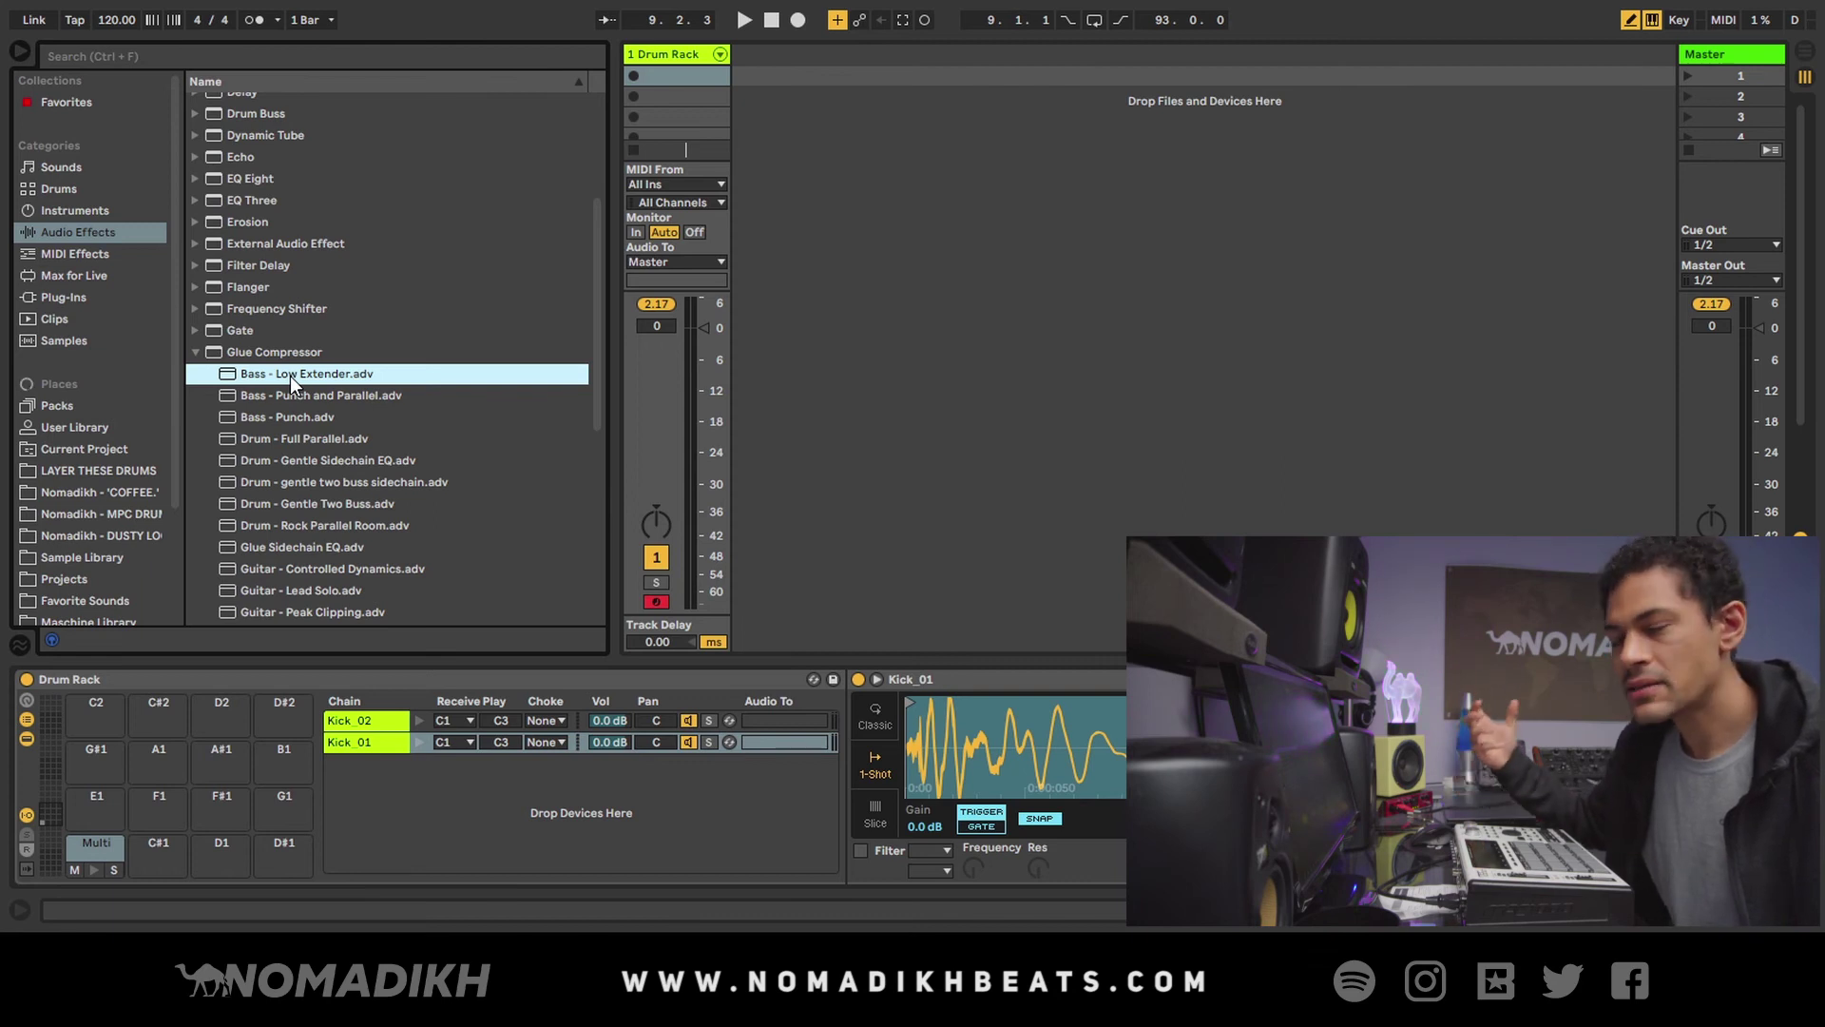
{"action": "left_click_drag", "start_coordinate": [291, 376], "coordinate": [1692, 722]}
{"action": "key", "text": "a"}
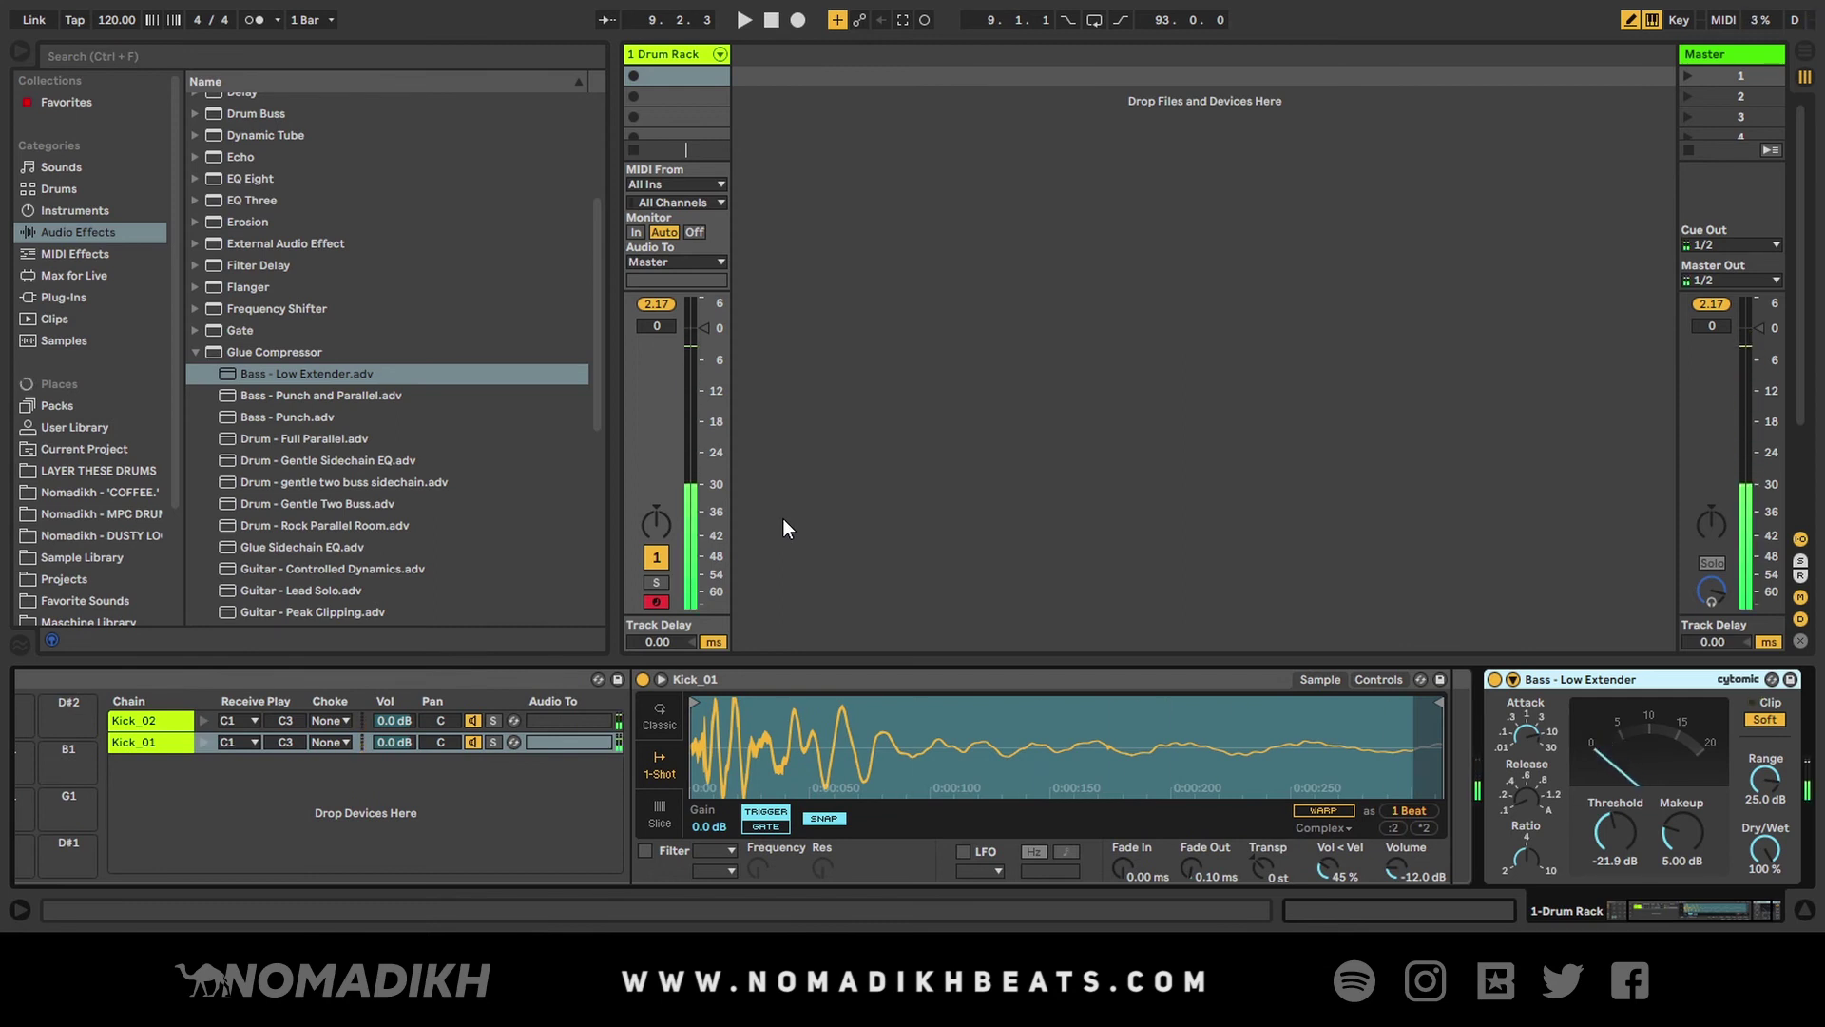
{"action": "key", "text": "a"}
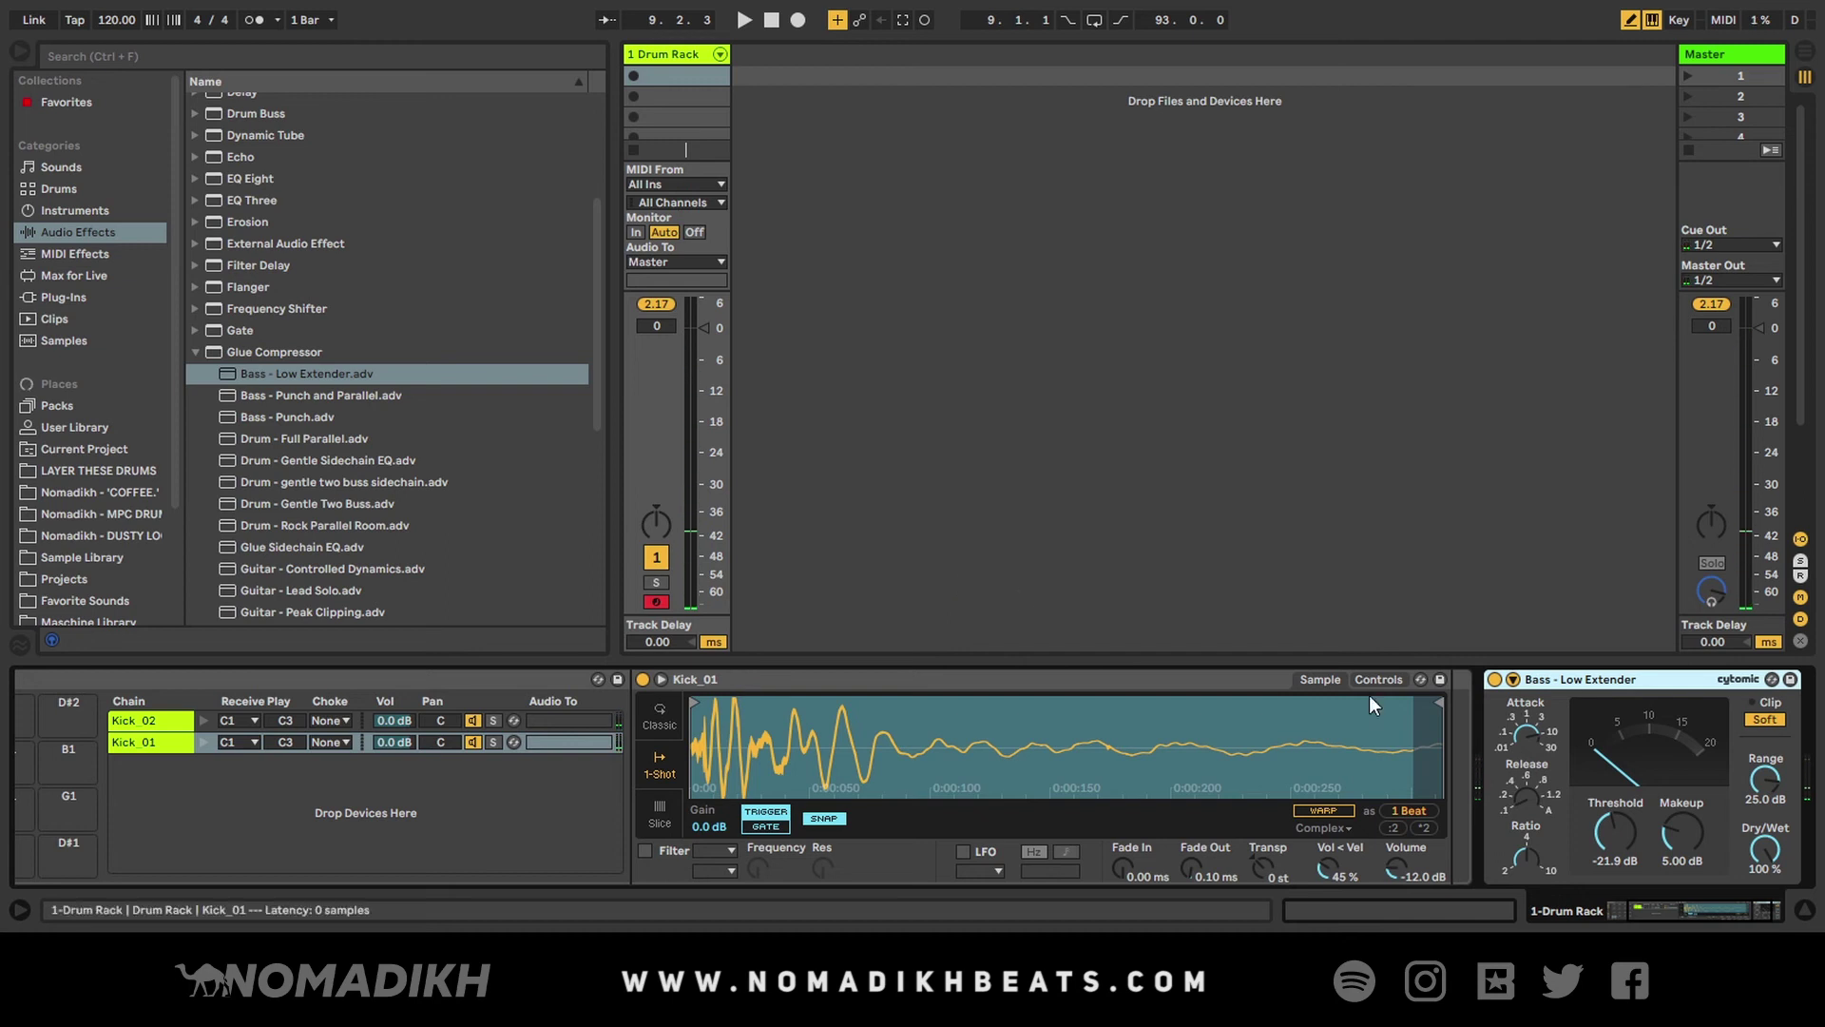
{"action": "left_click_drag", "start_coordinate": [1681, 905], "coordinate": [1662, 907]}
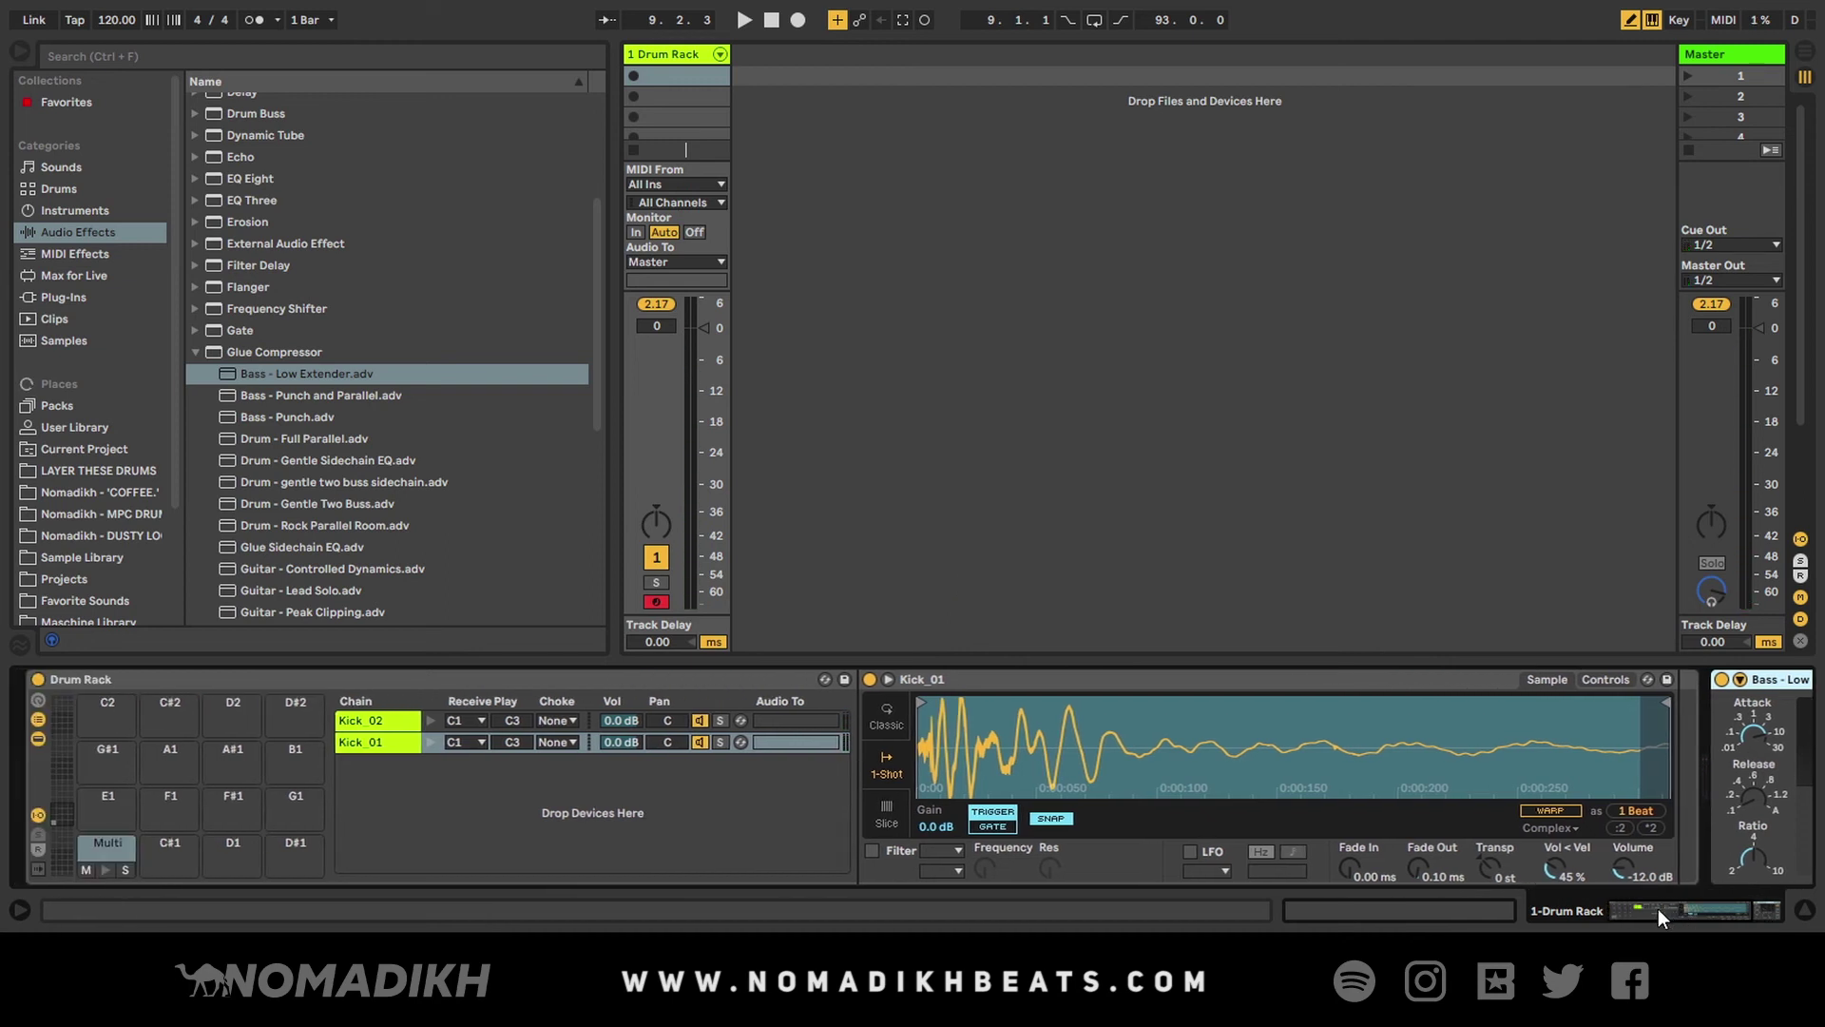
{"action": "left_click", "coordinate": [1658, 908]}
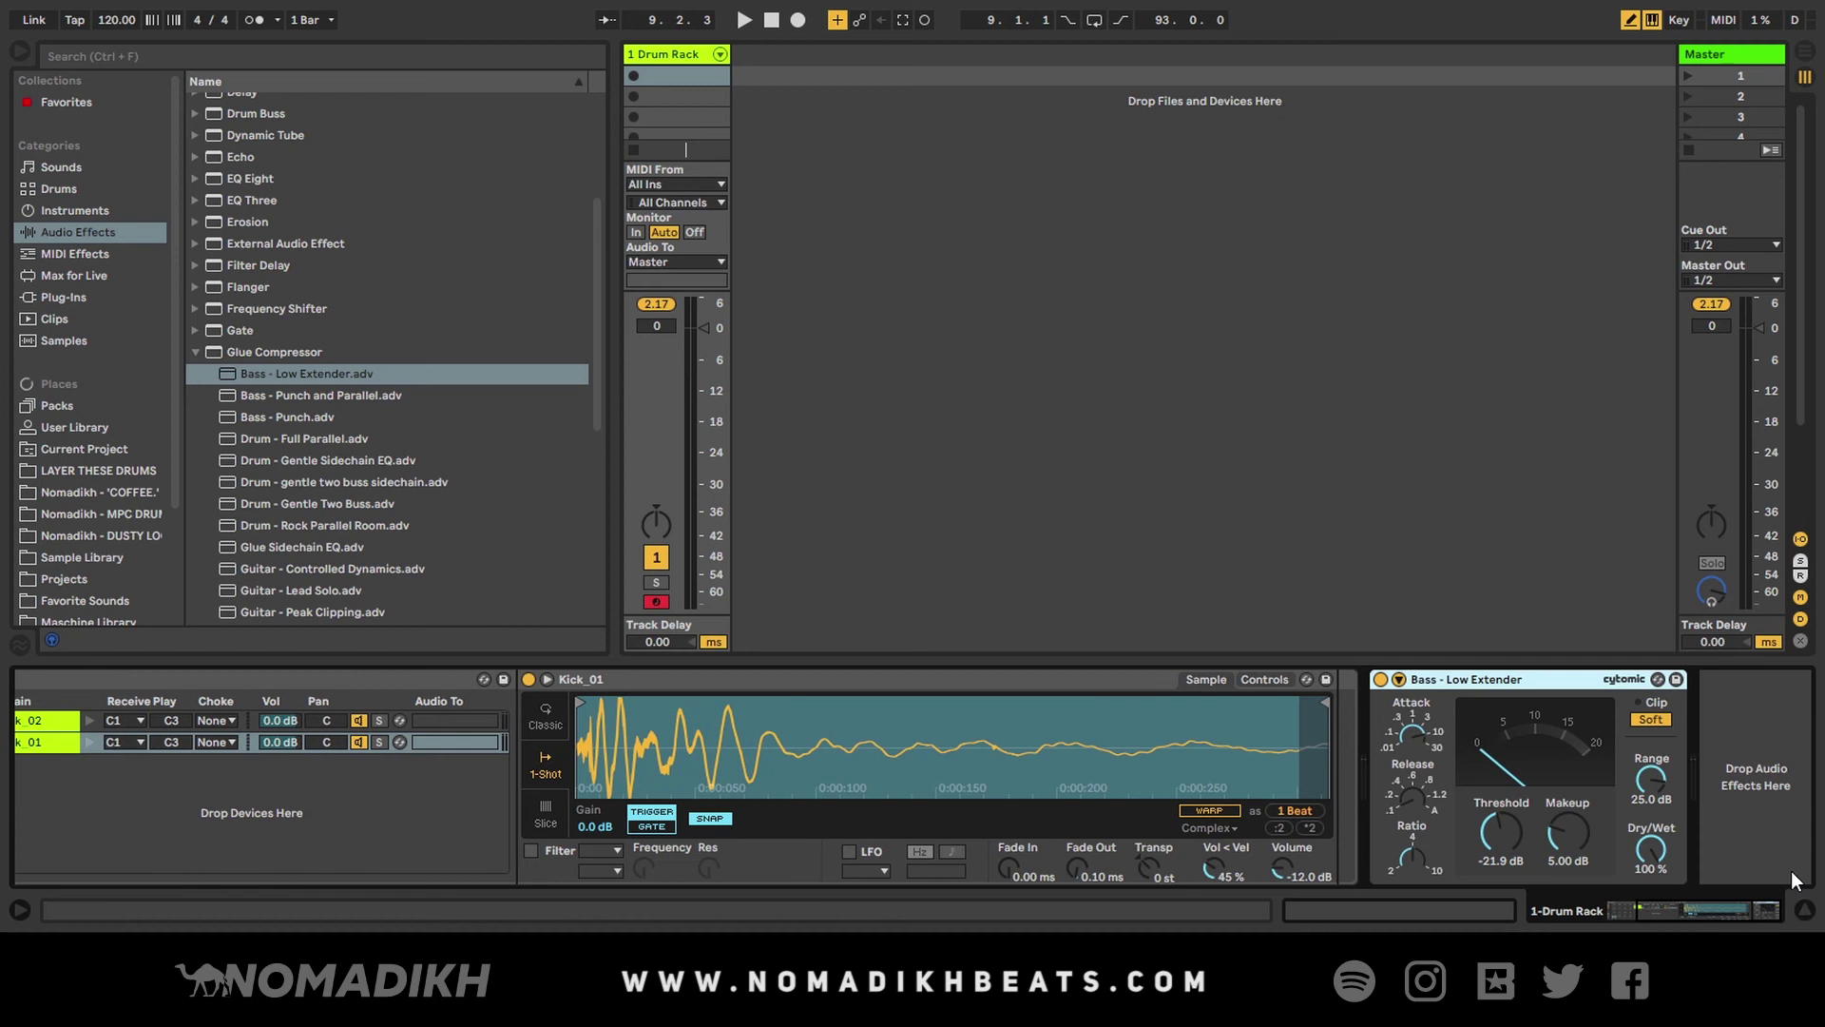
- Insert a second MIDI track and rename the Drum Rack track Kick
{"action": "left_click", "coordinate": [746, 54]}
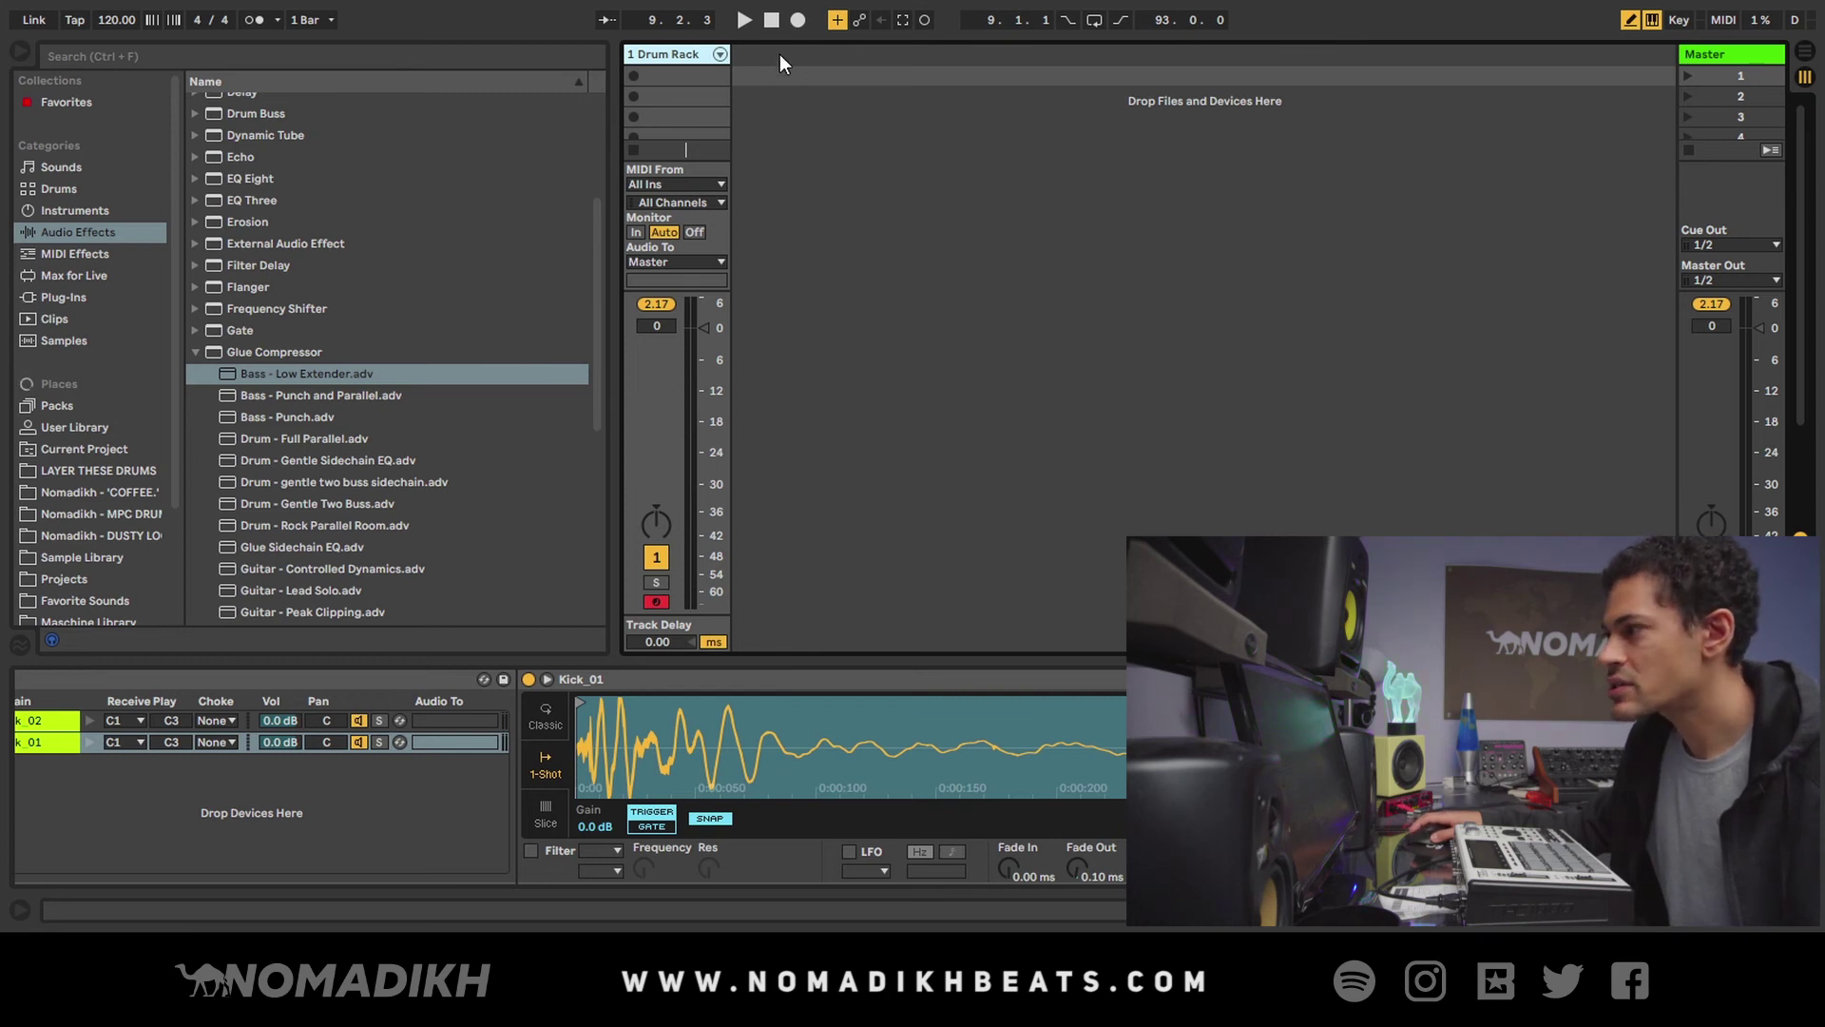
{"action": "key", "text": "ctrl+shift+t"}
{"action": "left_click", "coordinate": [663, 57]}
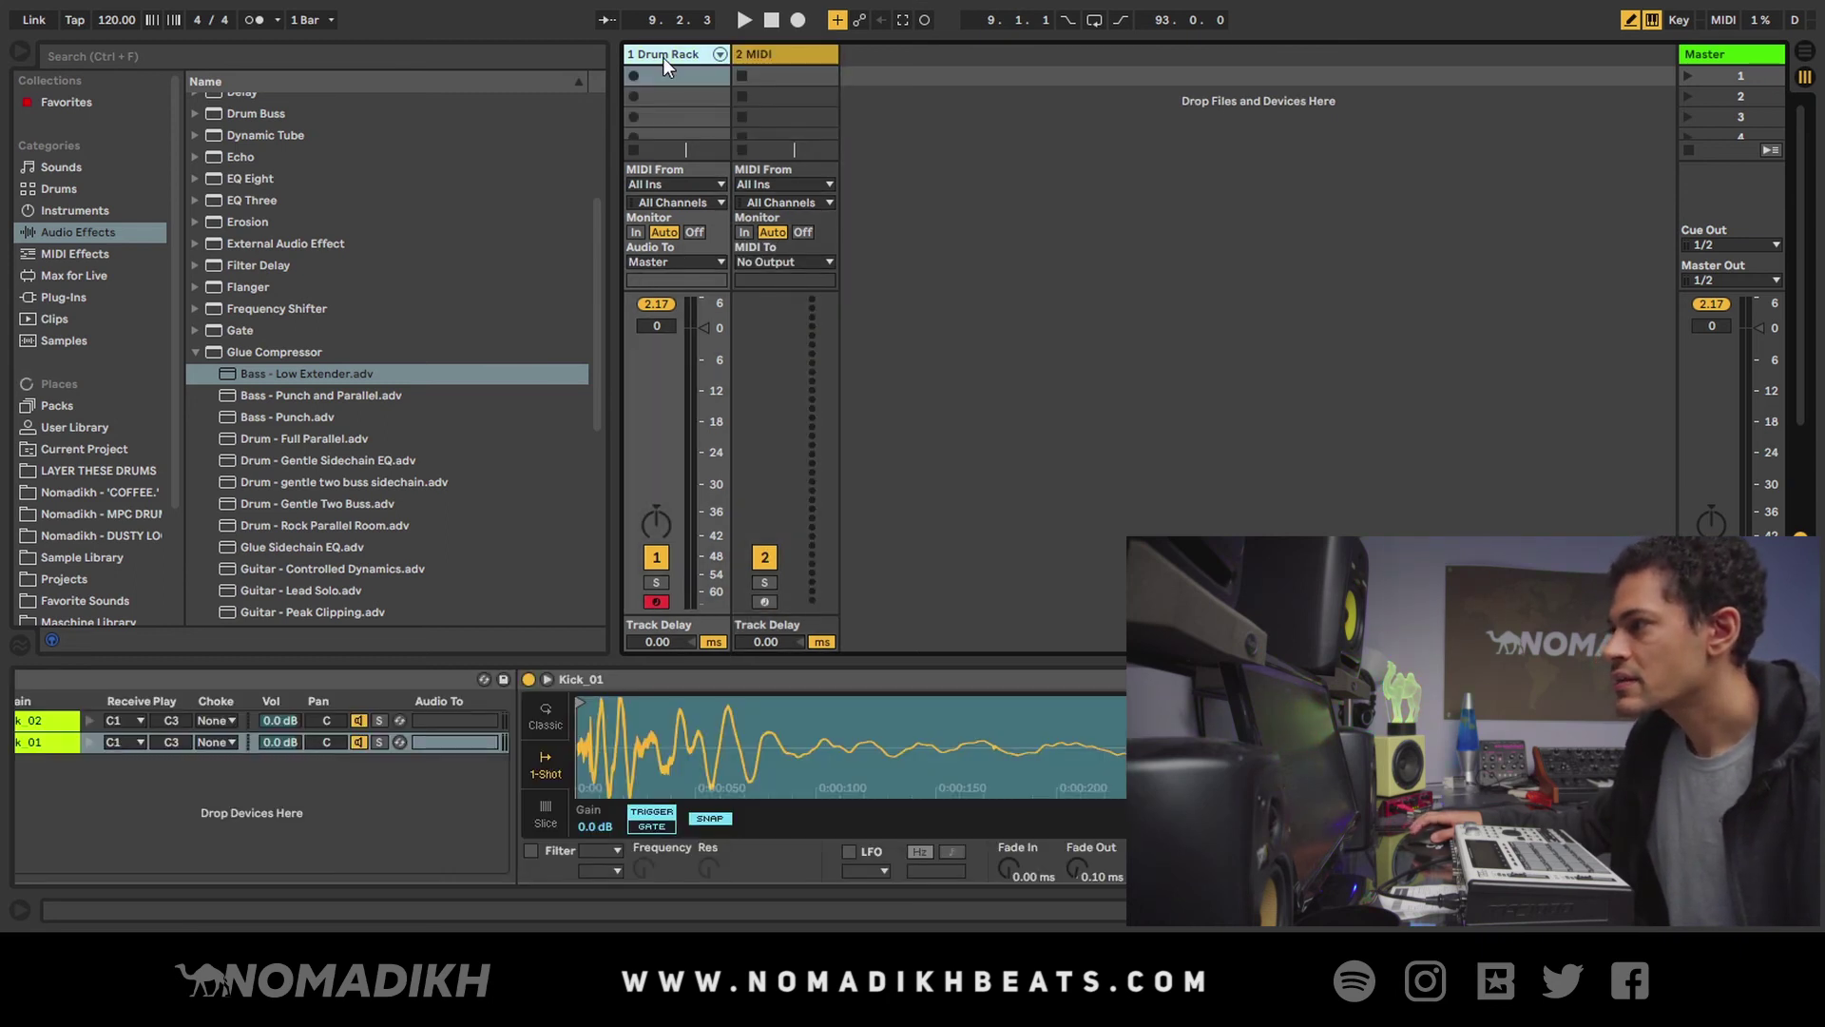
{"action": "key", "text": "ctrl+r"}
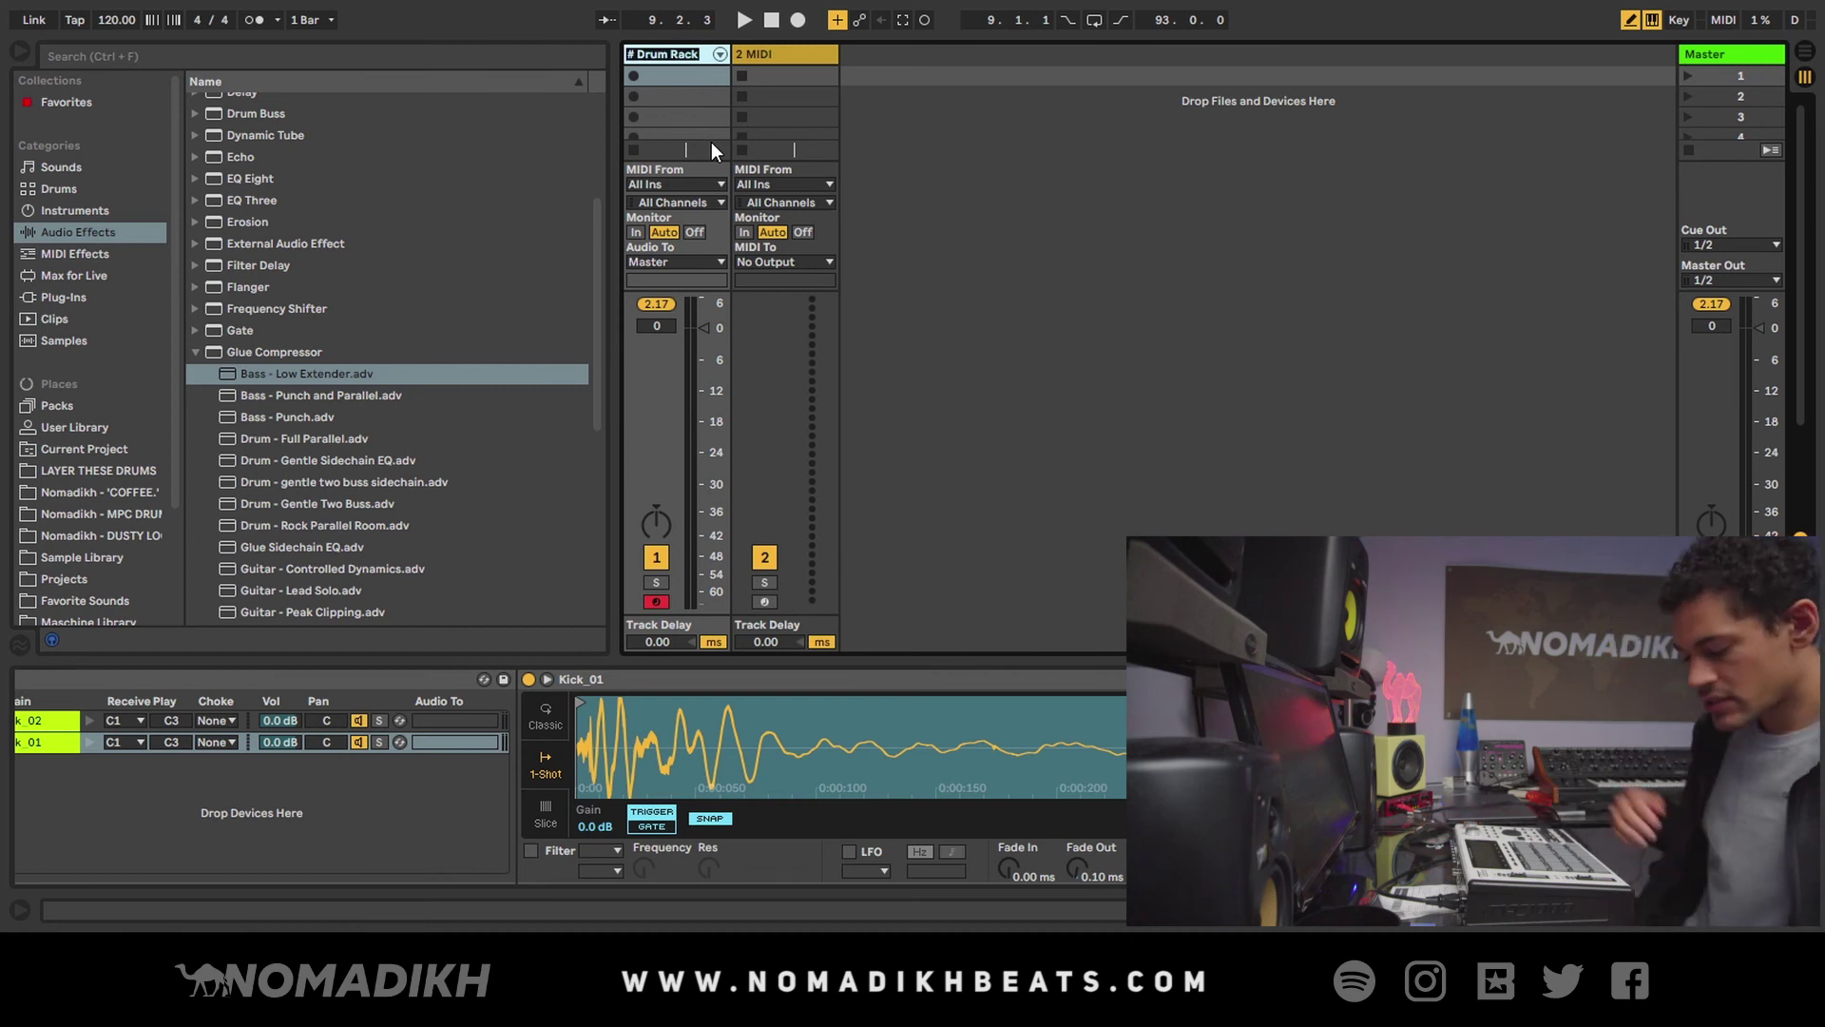
{"action": "type", "text": "Kick"}
{"action": "key", "text": "Return"}
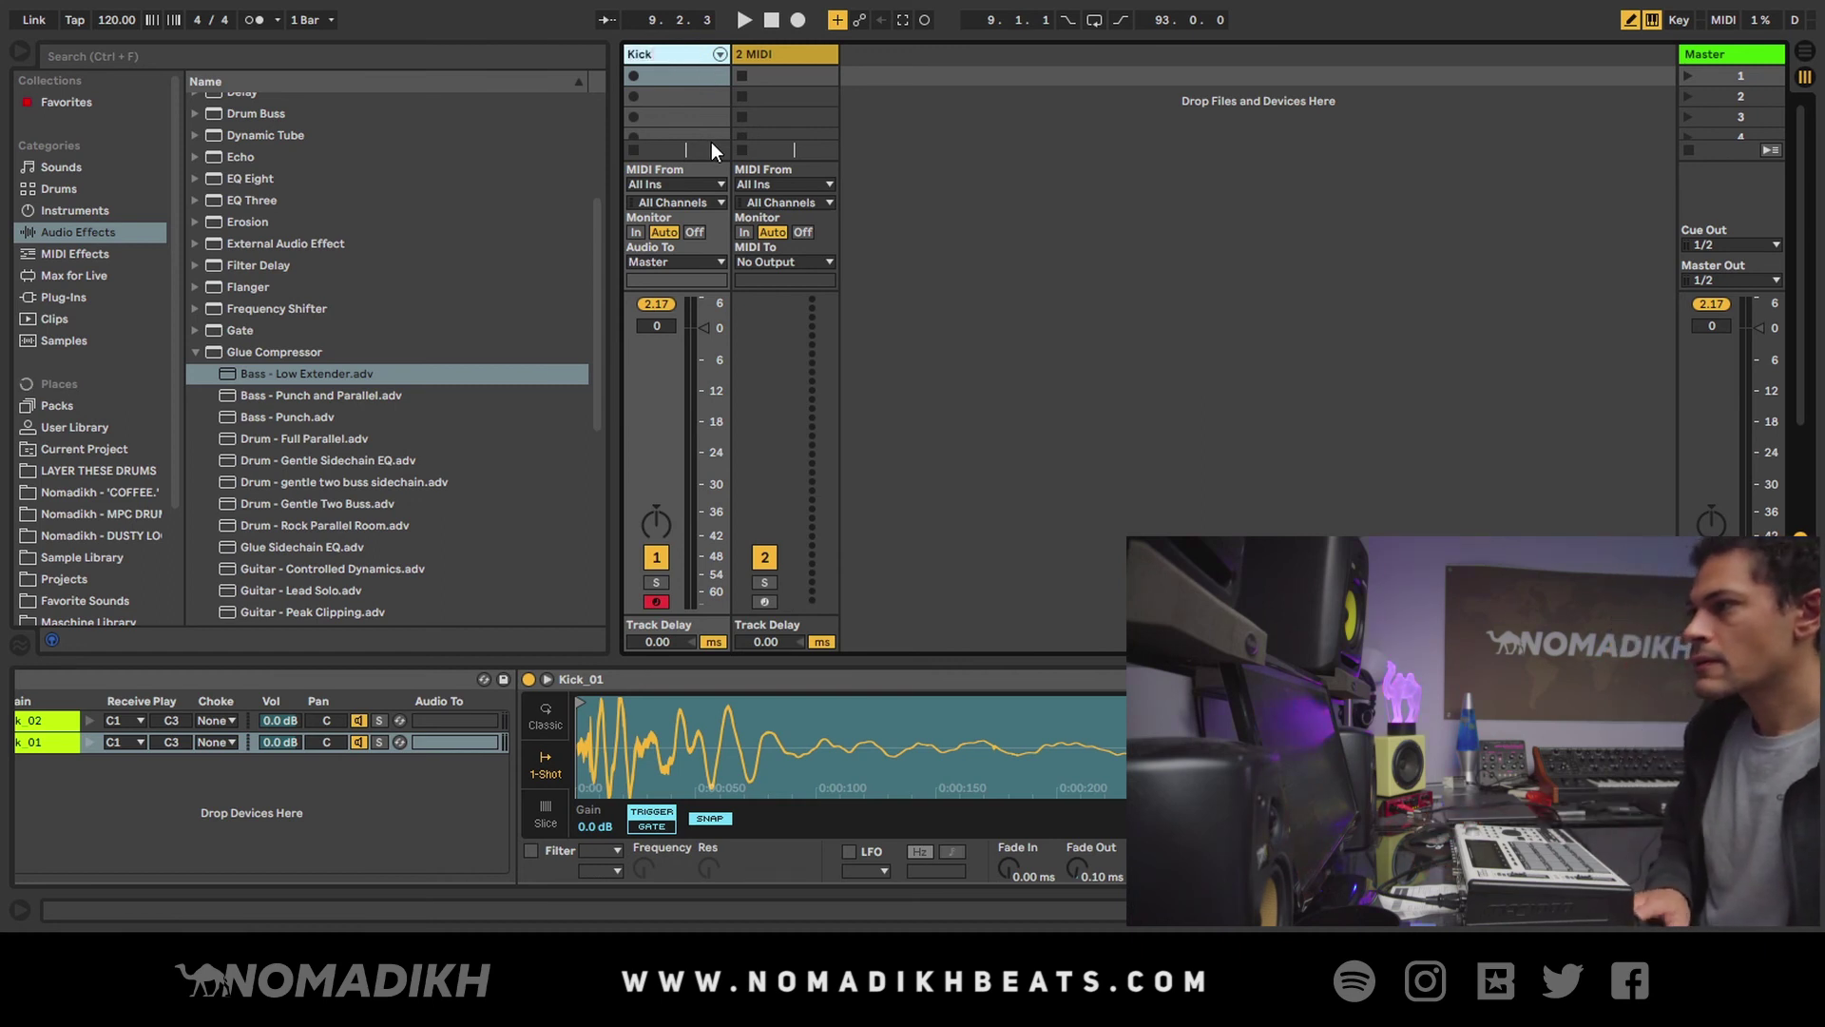
- Rename the new MIDI track Snare
{"action": "left_click", "coordinate": [760, 57]}
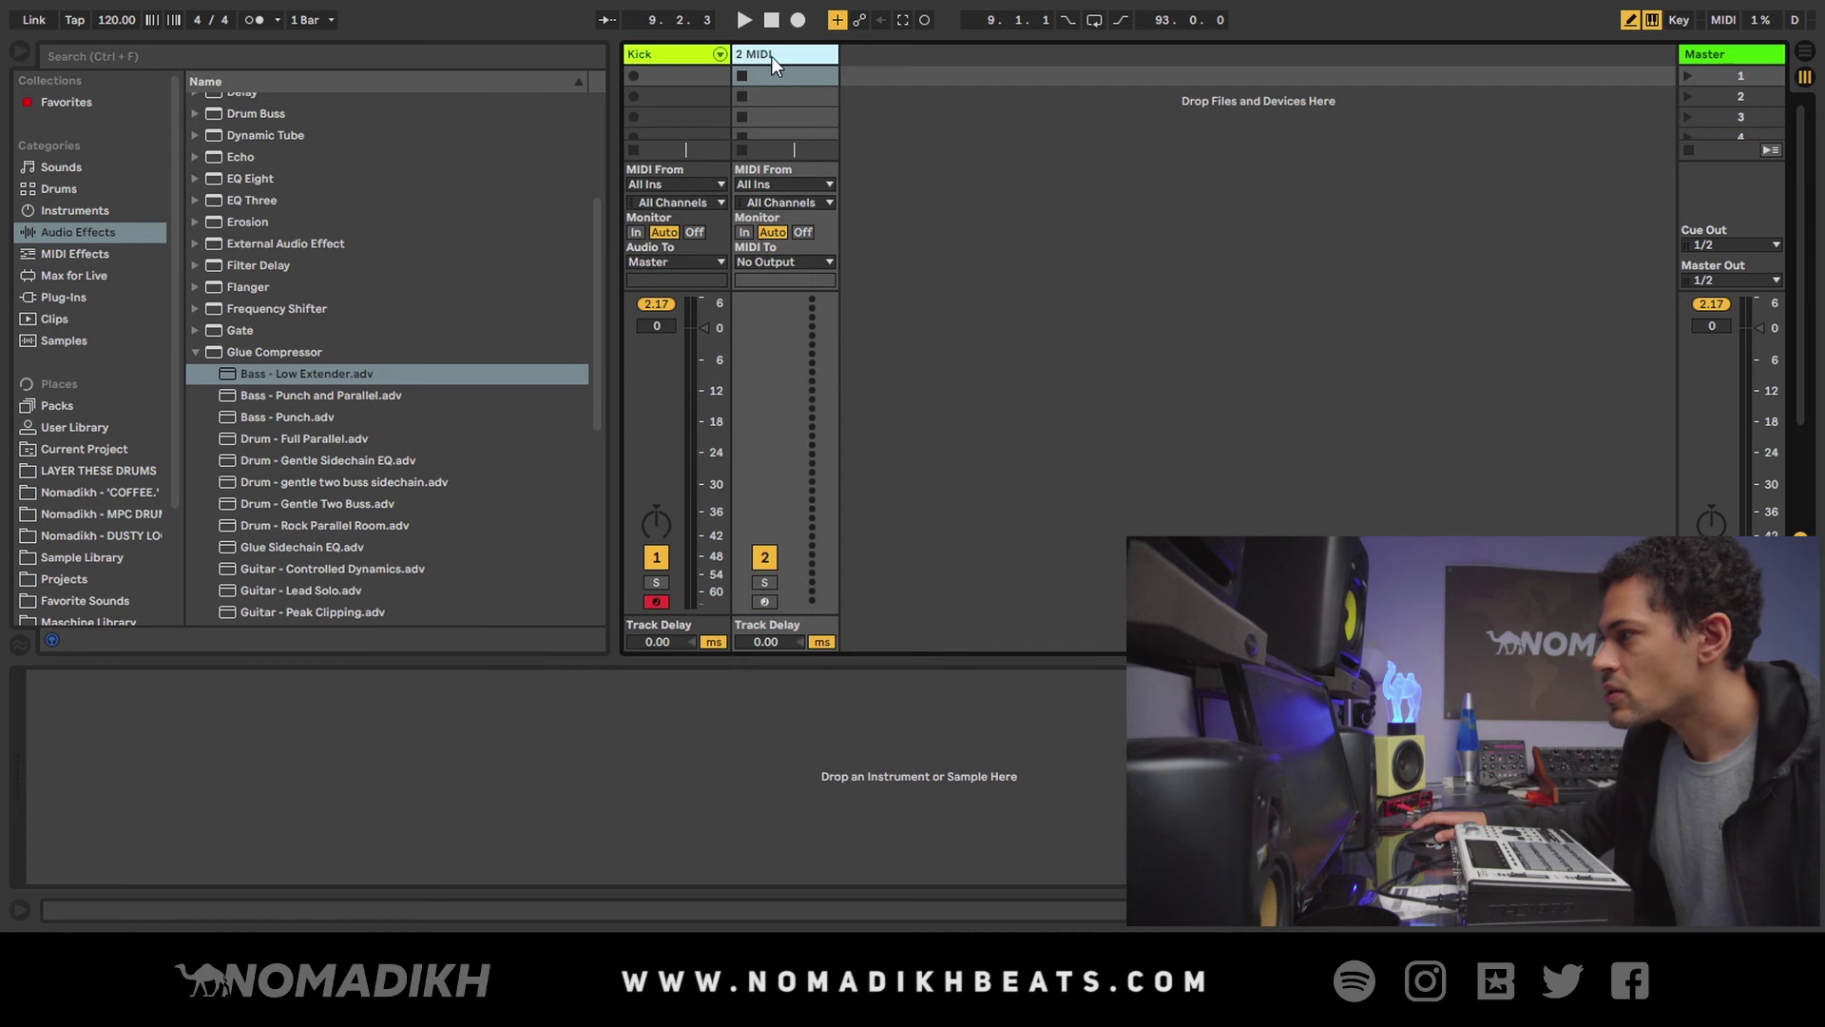
{"action": "key", "text": "ctrl+r"}
{"action": "type", "text": "Snare"}
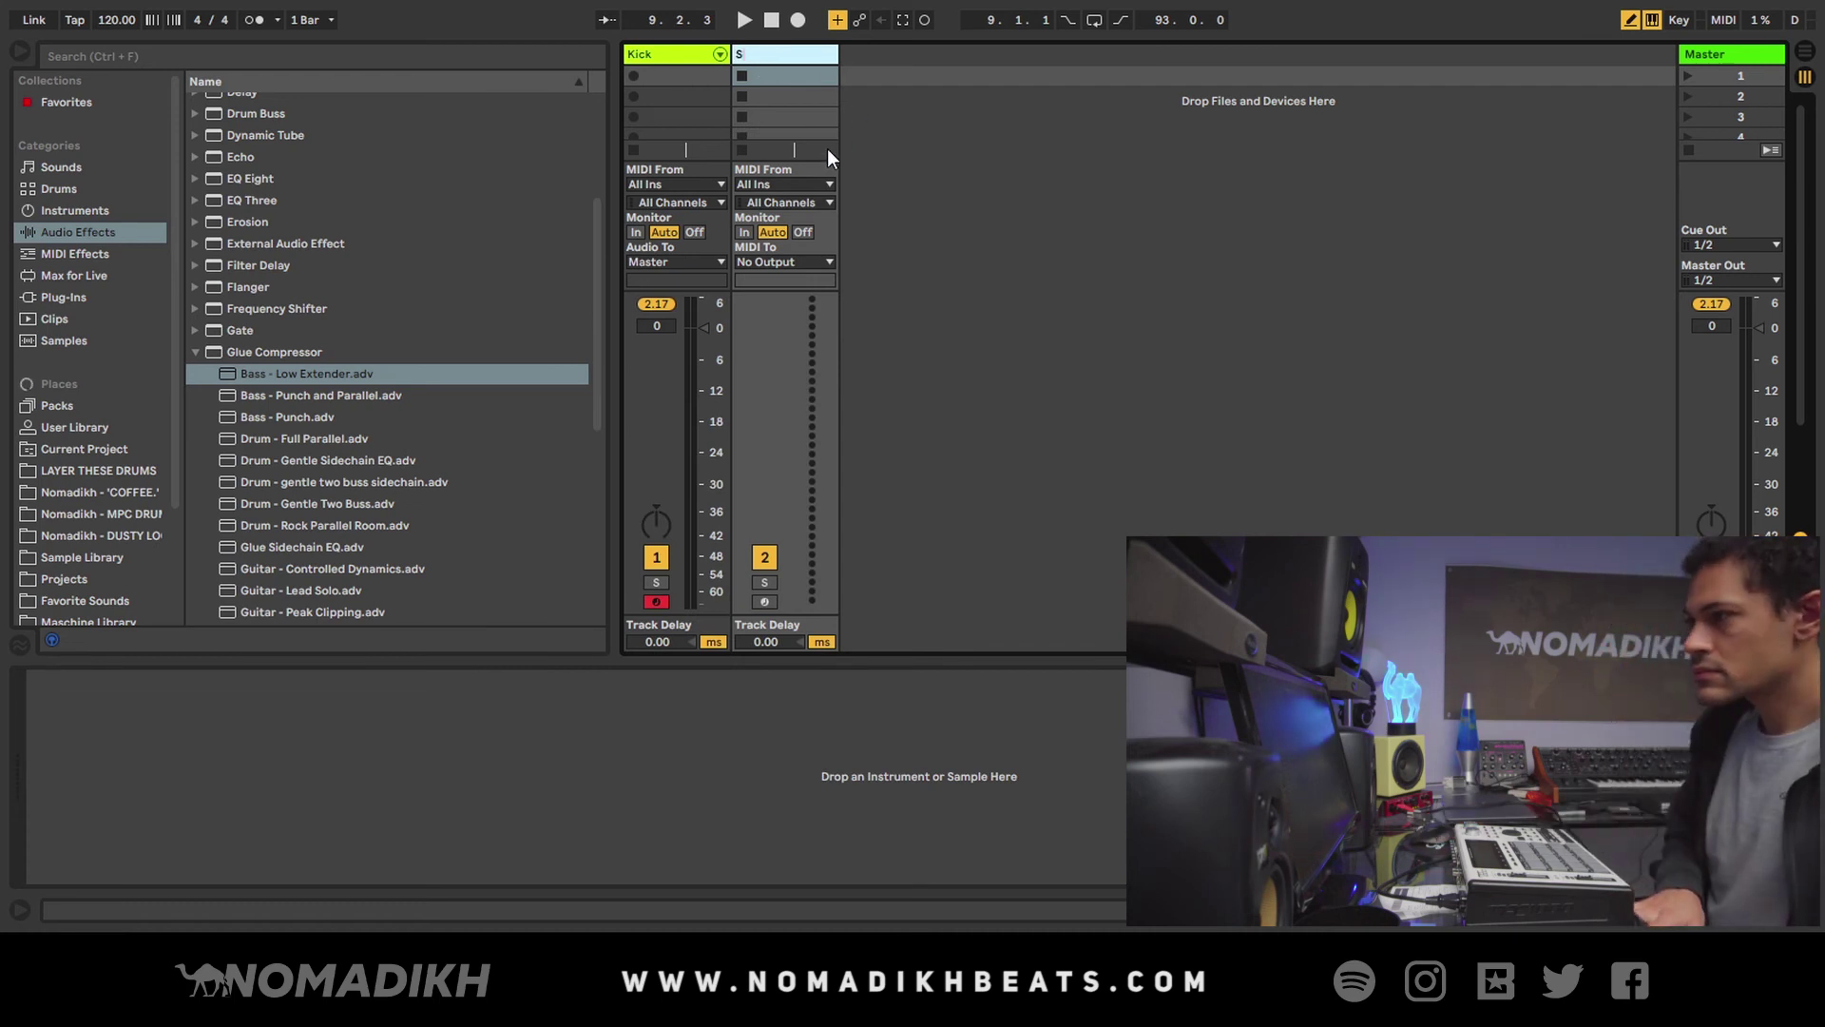
{"action": "key", "text": "Return"}
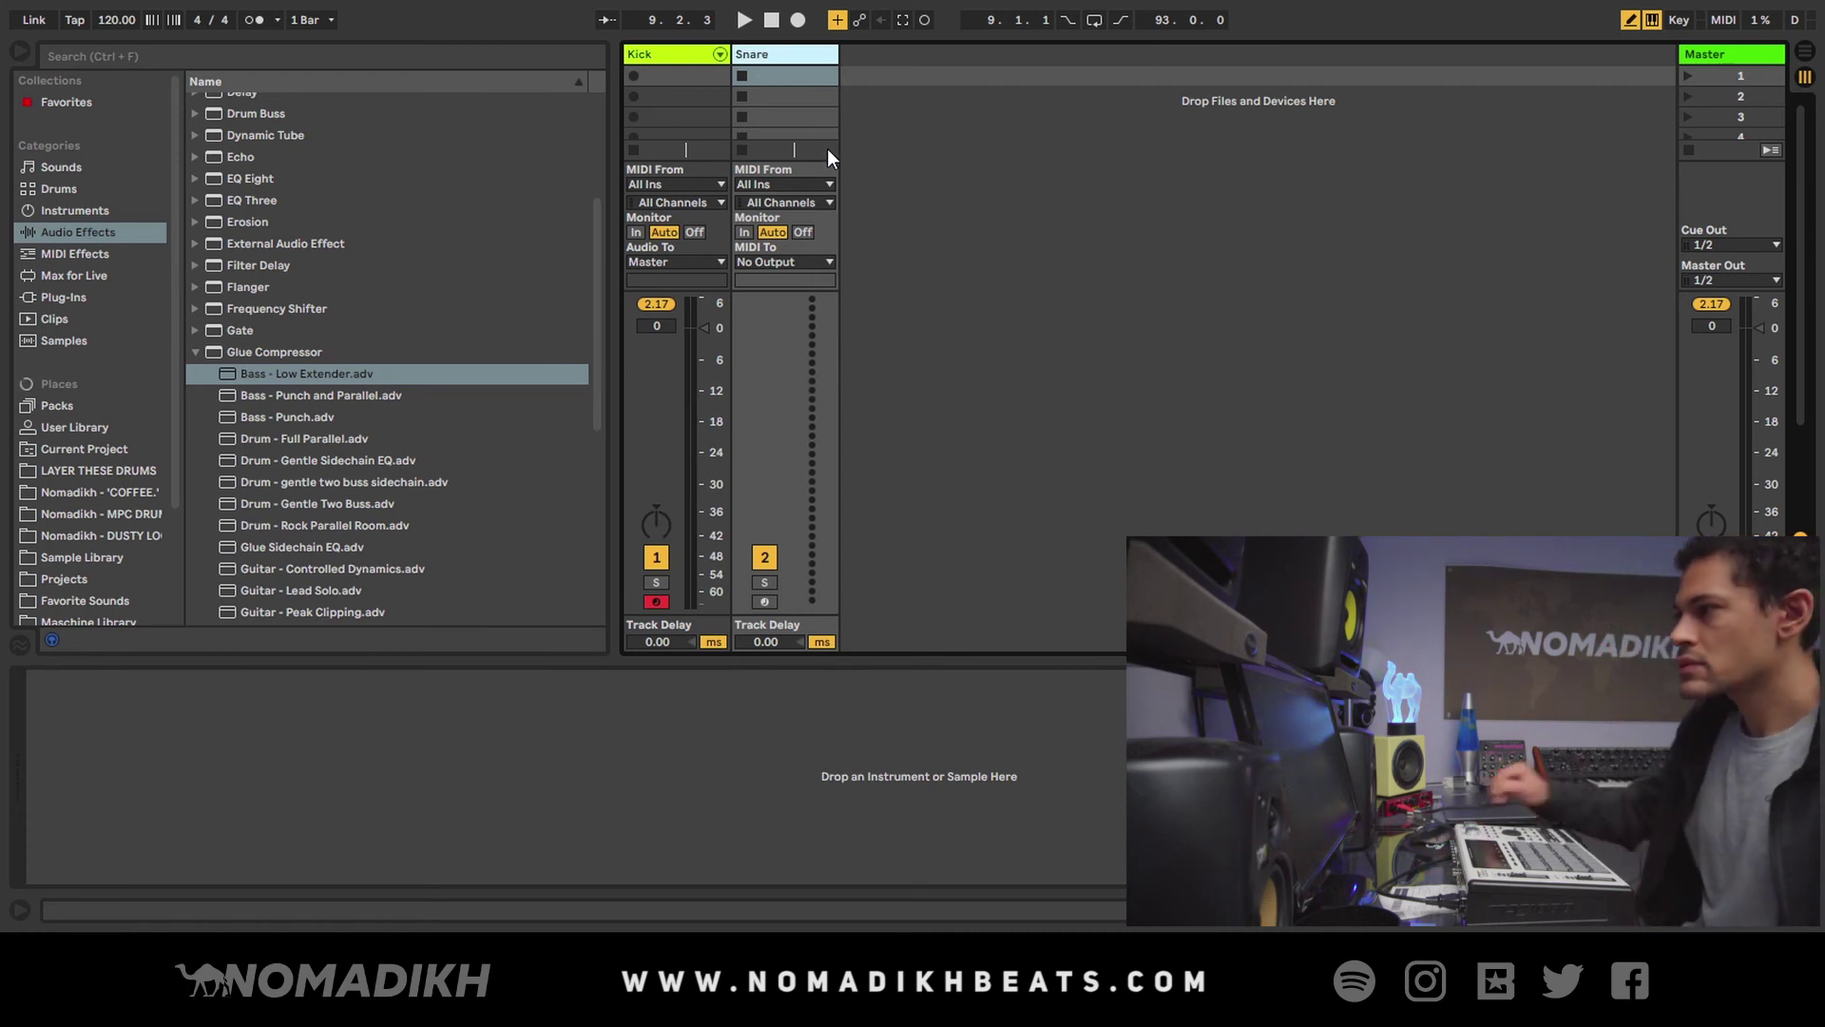
{"action": "left_click", "coordinate": [718, 56]}
{"action": "left_click", "coordinate": [779, 55]}
{"action": "left_click", "coordinate": [659, 57]}
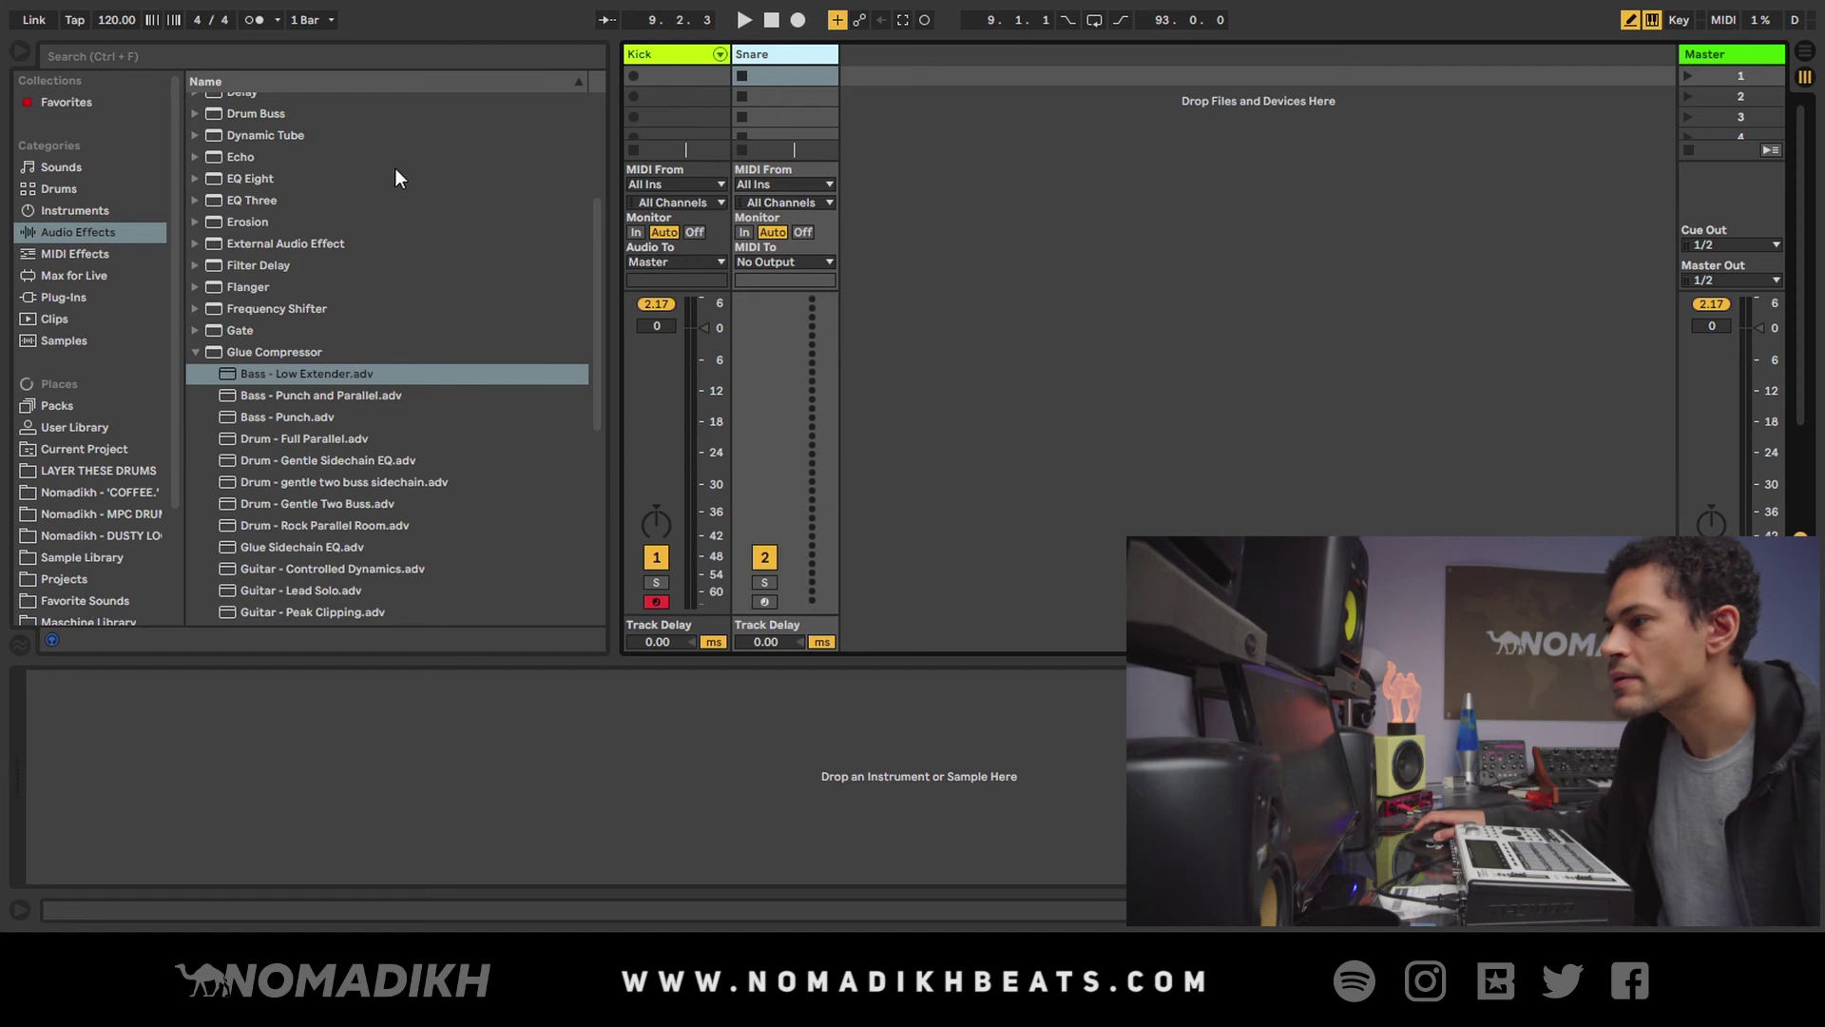
- Load an empty Drum Rack from the instruments onto the Snare track
{"action": "left_click", "coordinate": [88, 203]}
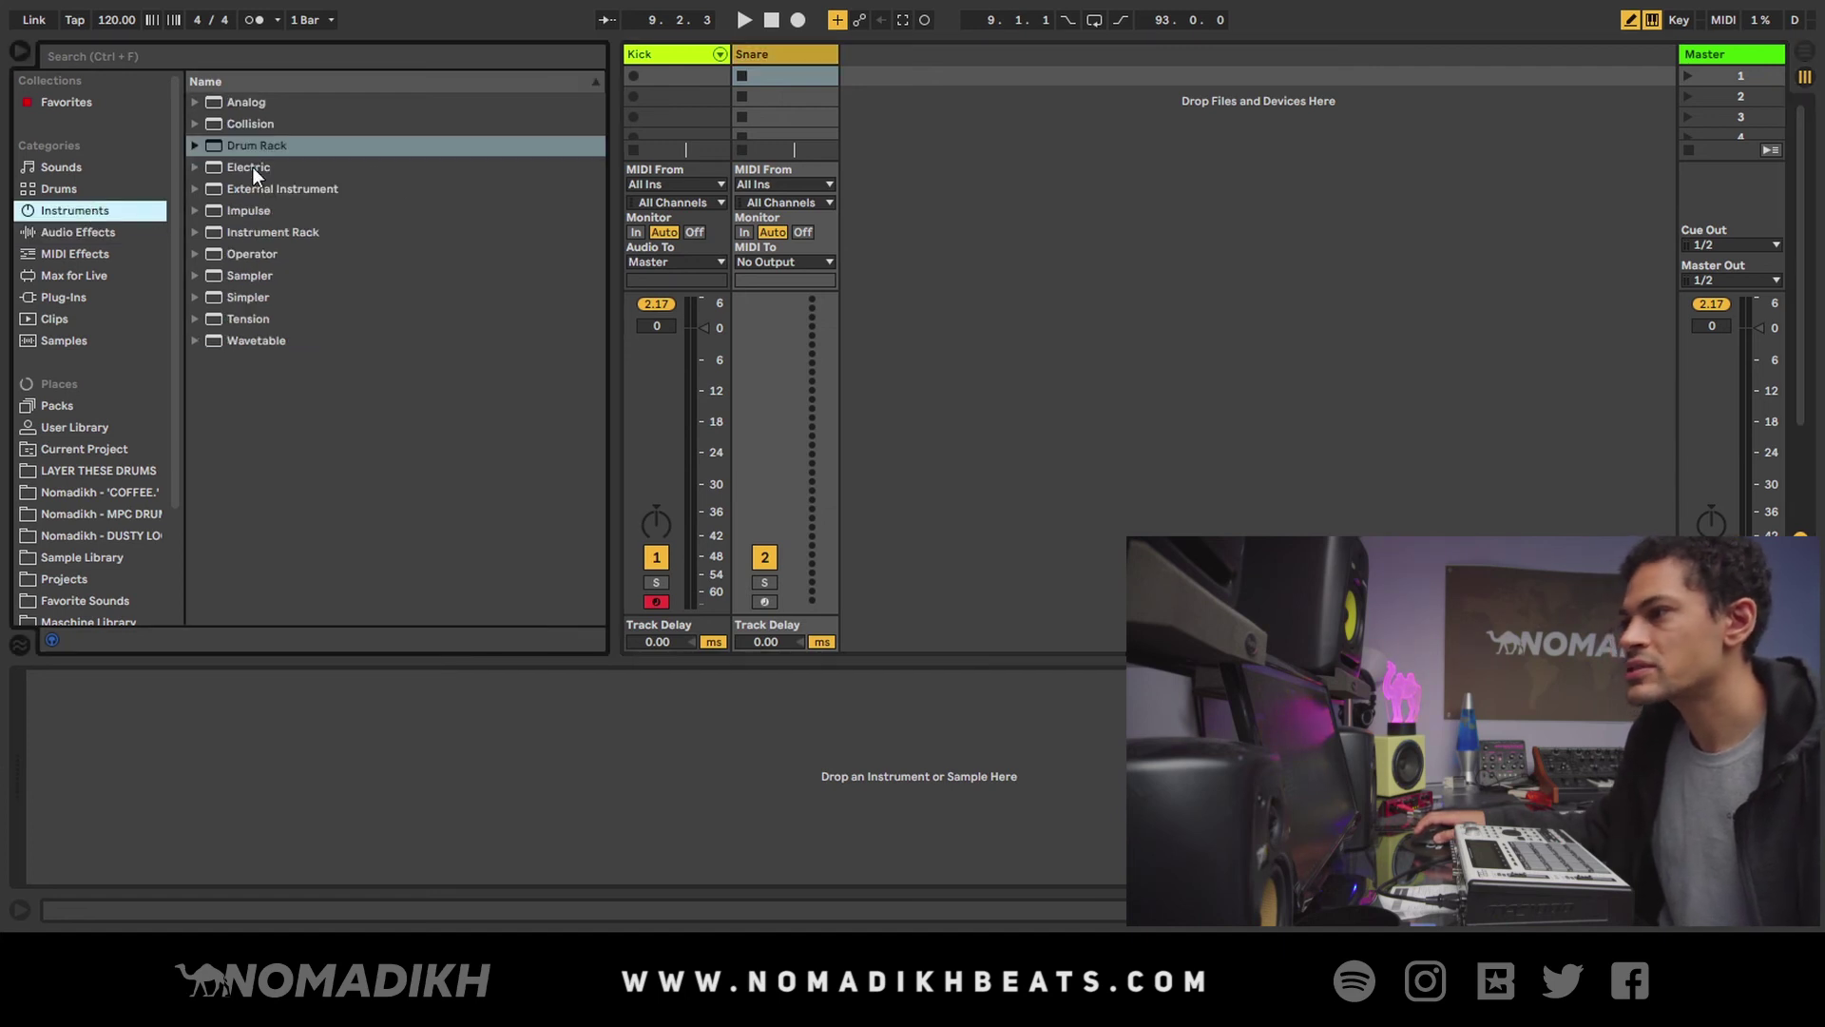
{"action": "left_click_drag", "start_coordinate": [240, 148], "coordinate": [557, 139]}
{"action": "left_click_drag", "start_coordinate": [774, 52], "coordinate": [775, 58]}
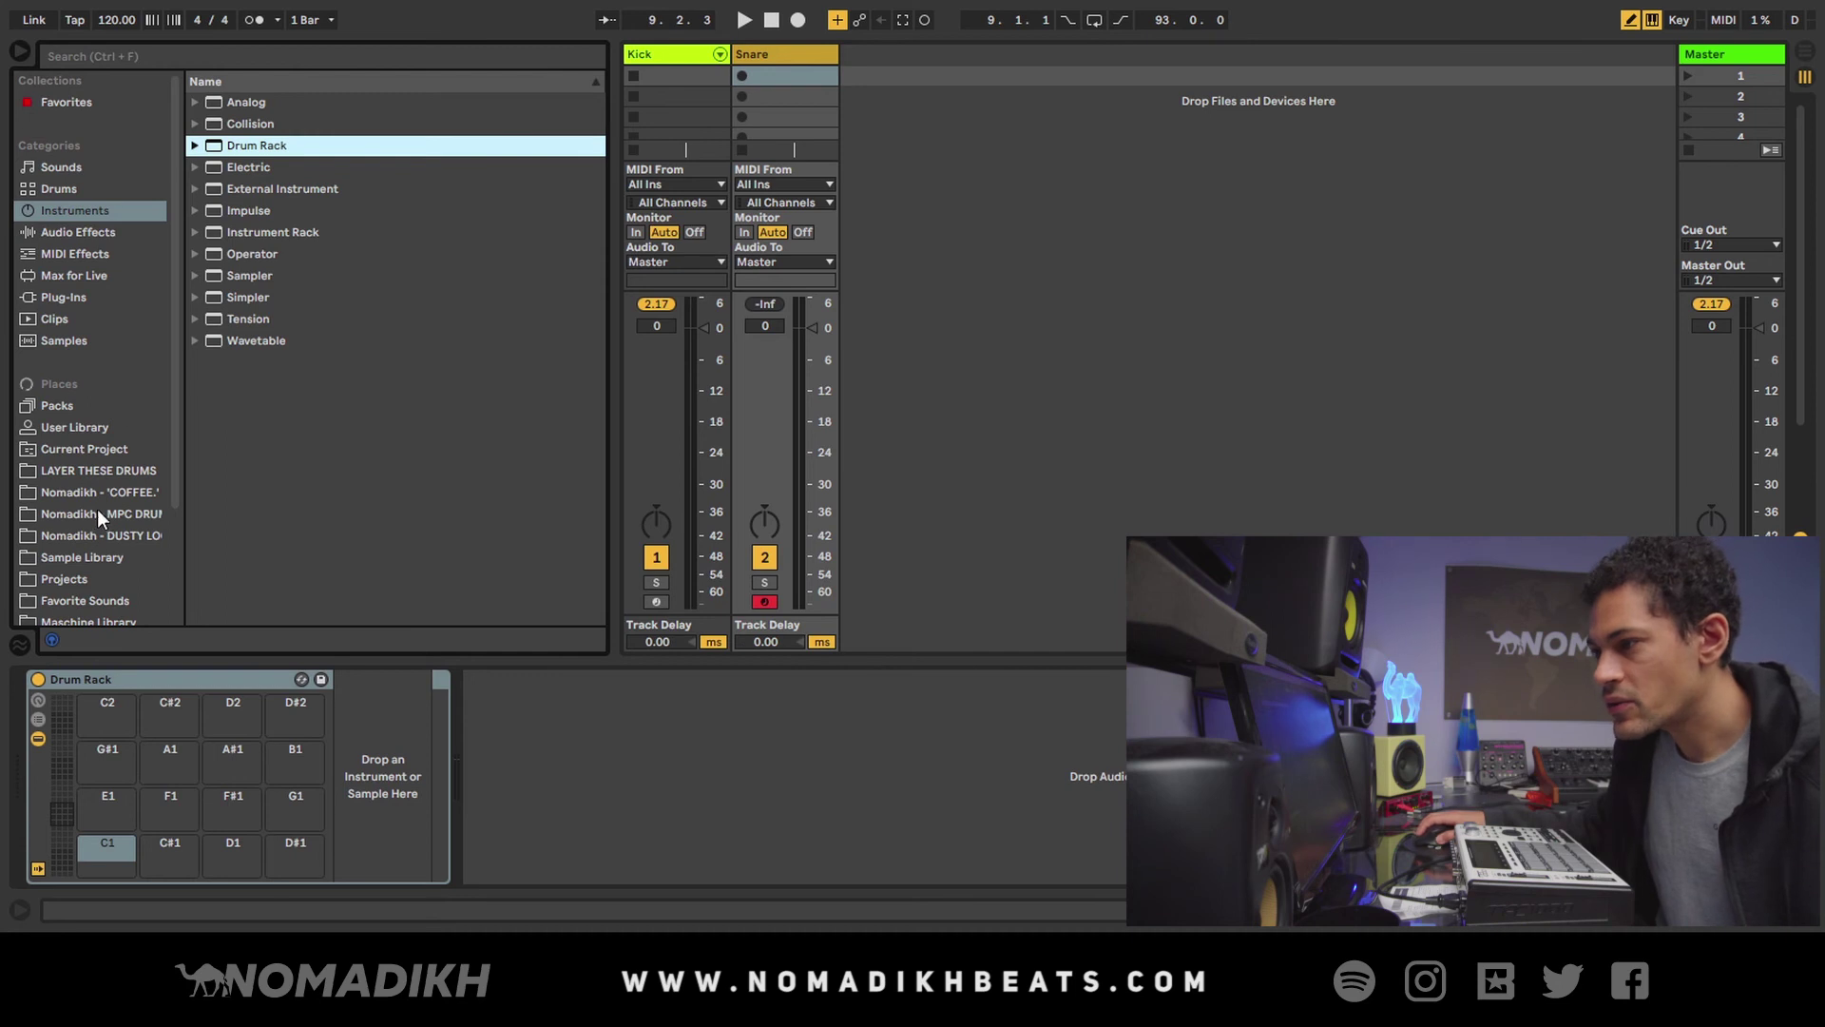
- Preview the Snare_01, Snare_02 and Snare_03 samples in the LAYER THESE DRUMS folder to compare their sounds
{"action": "left_click", "coordinate": [89, 469]}
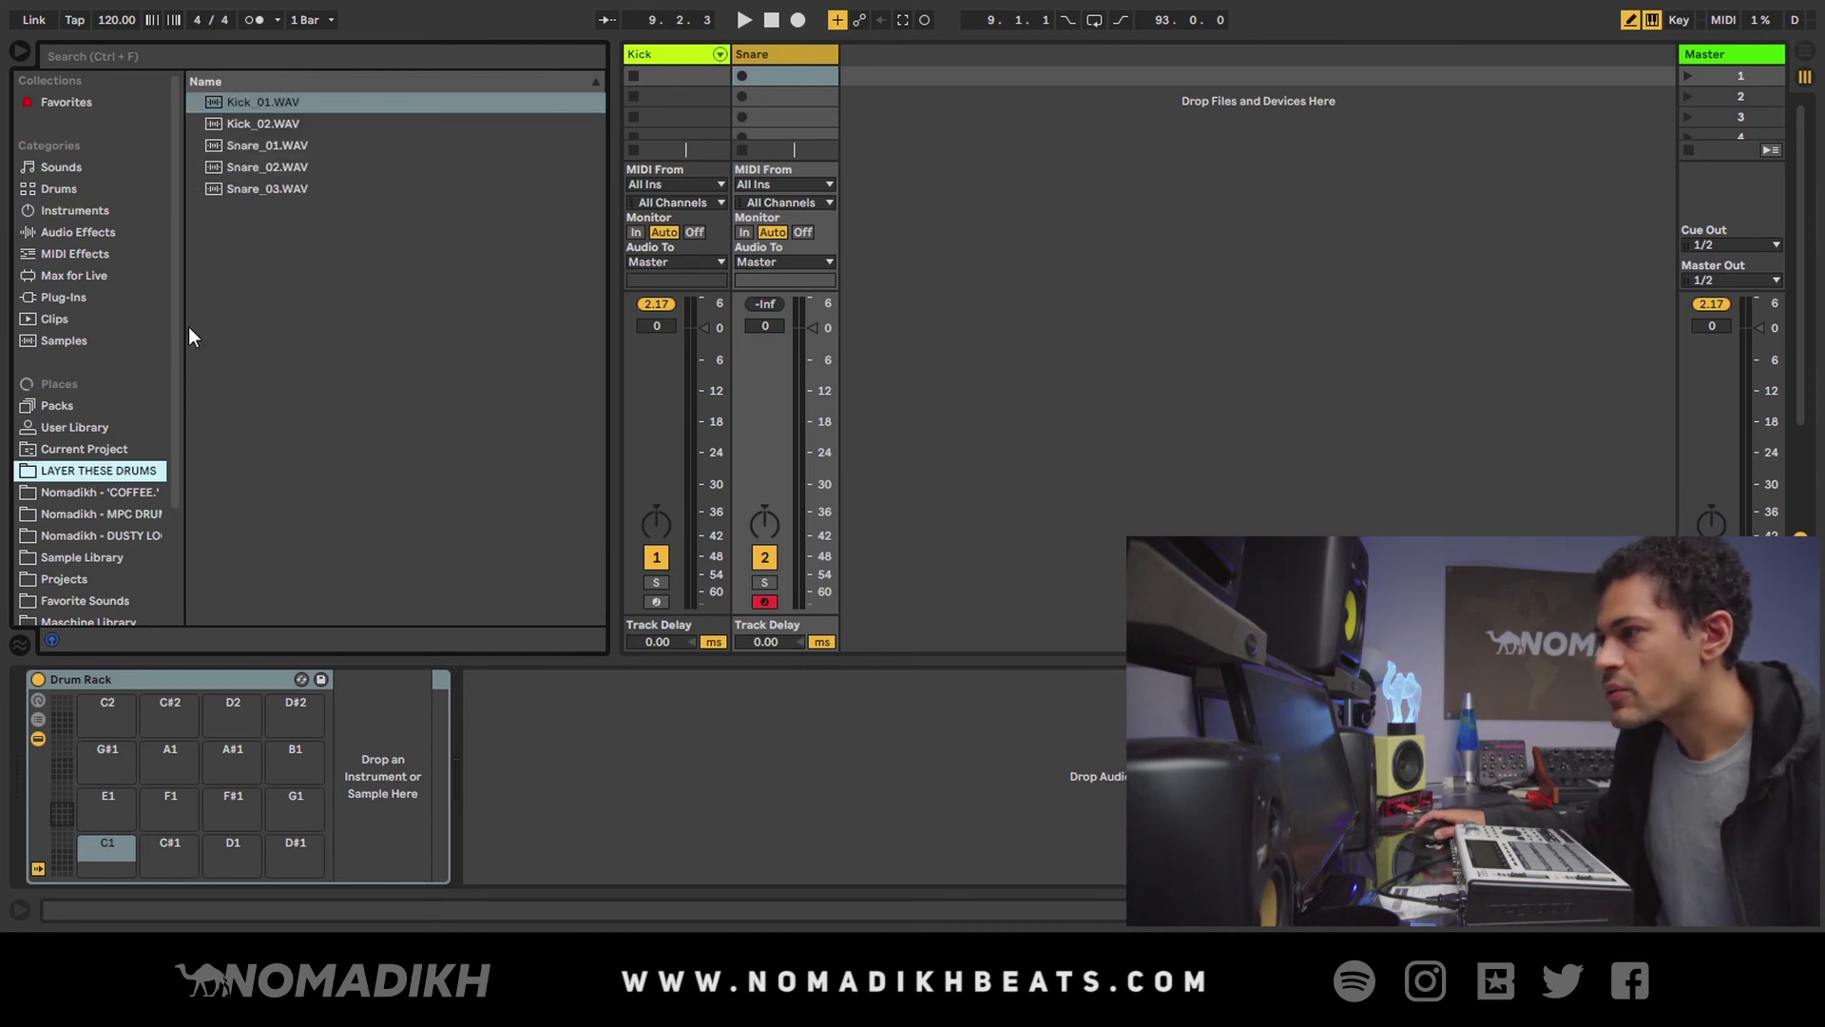
{"action": "left_click", "coordinate": [253, 144]}
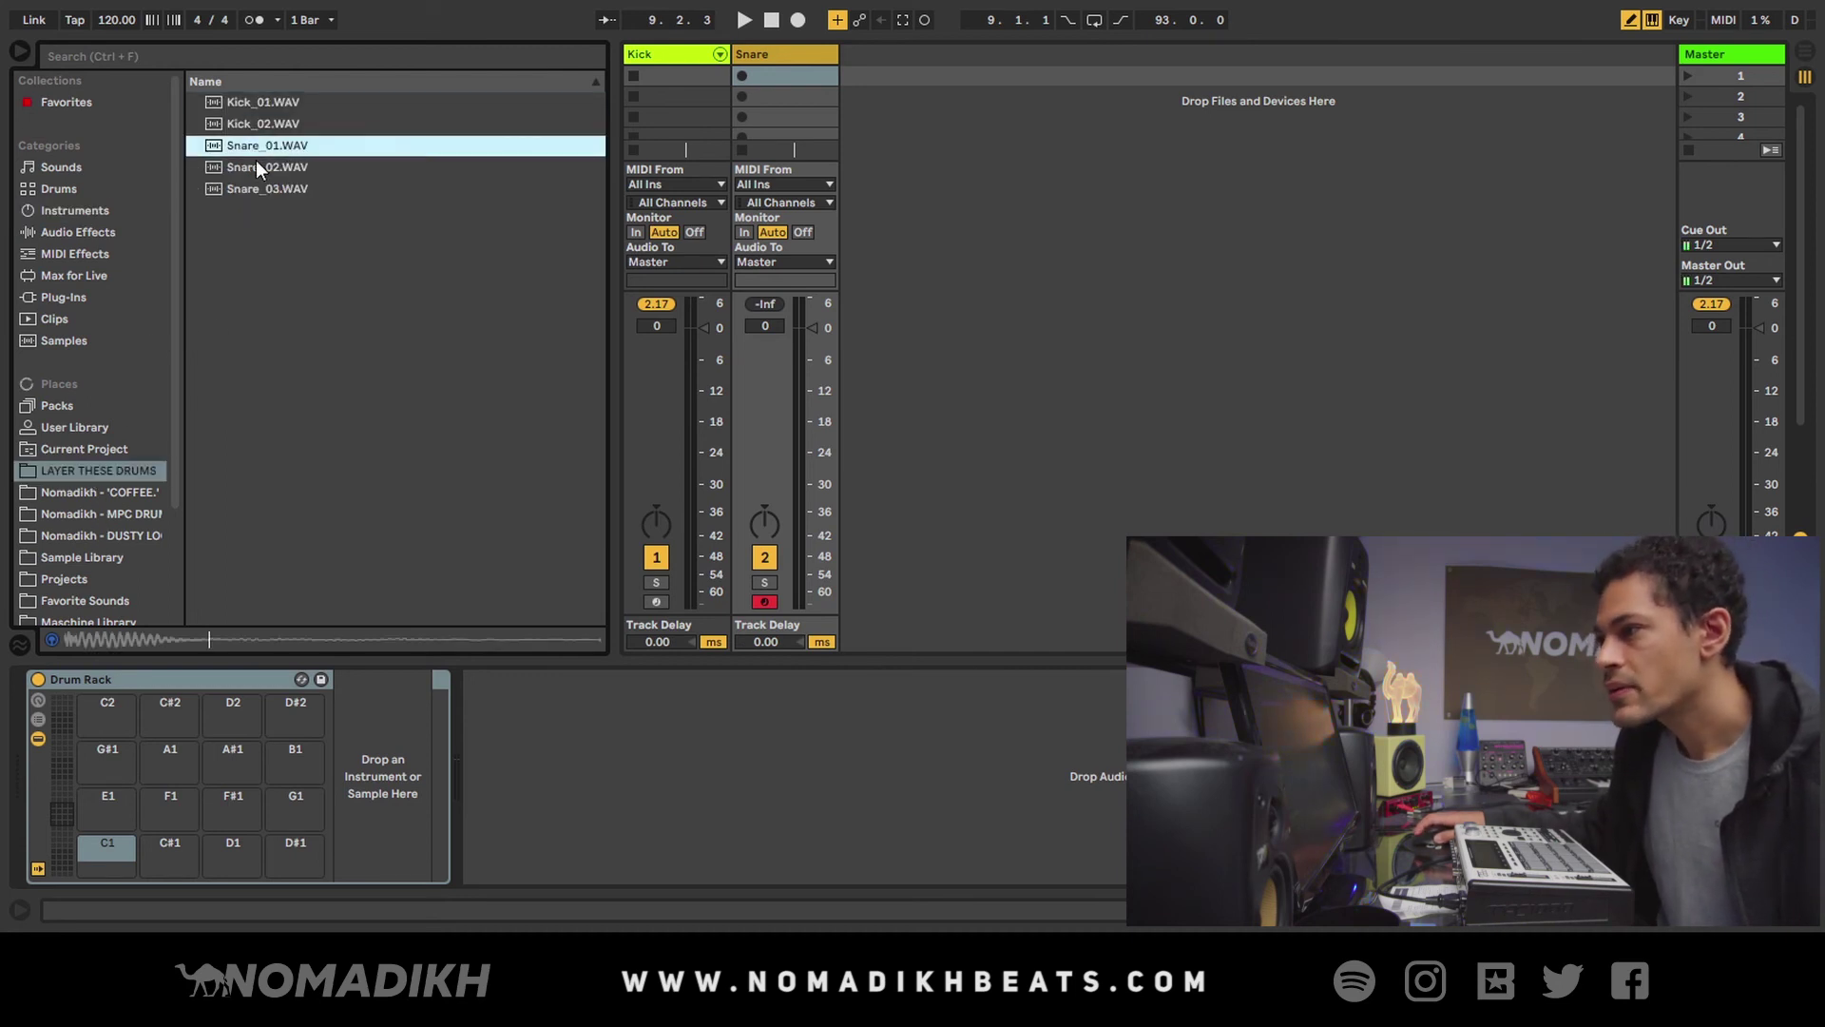
{"action": "left_click", "coordinate": [258, 169]}
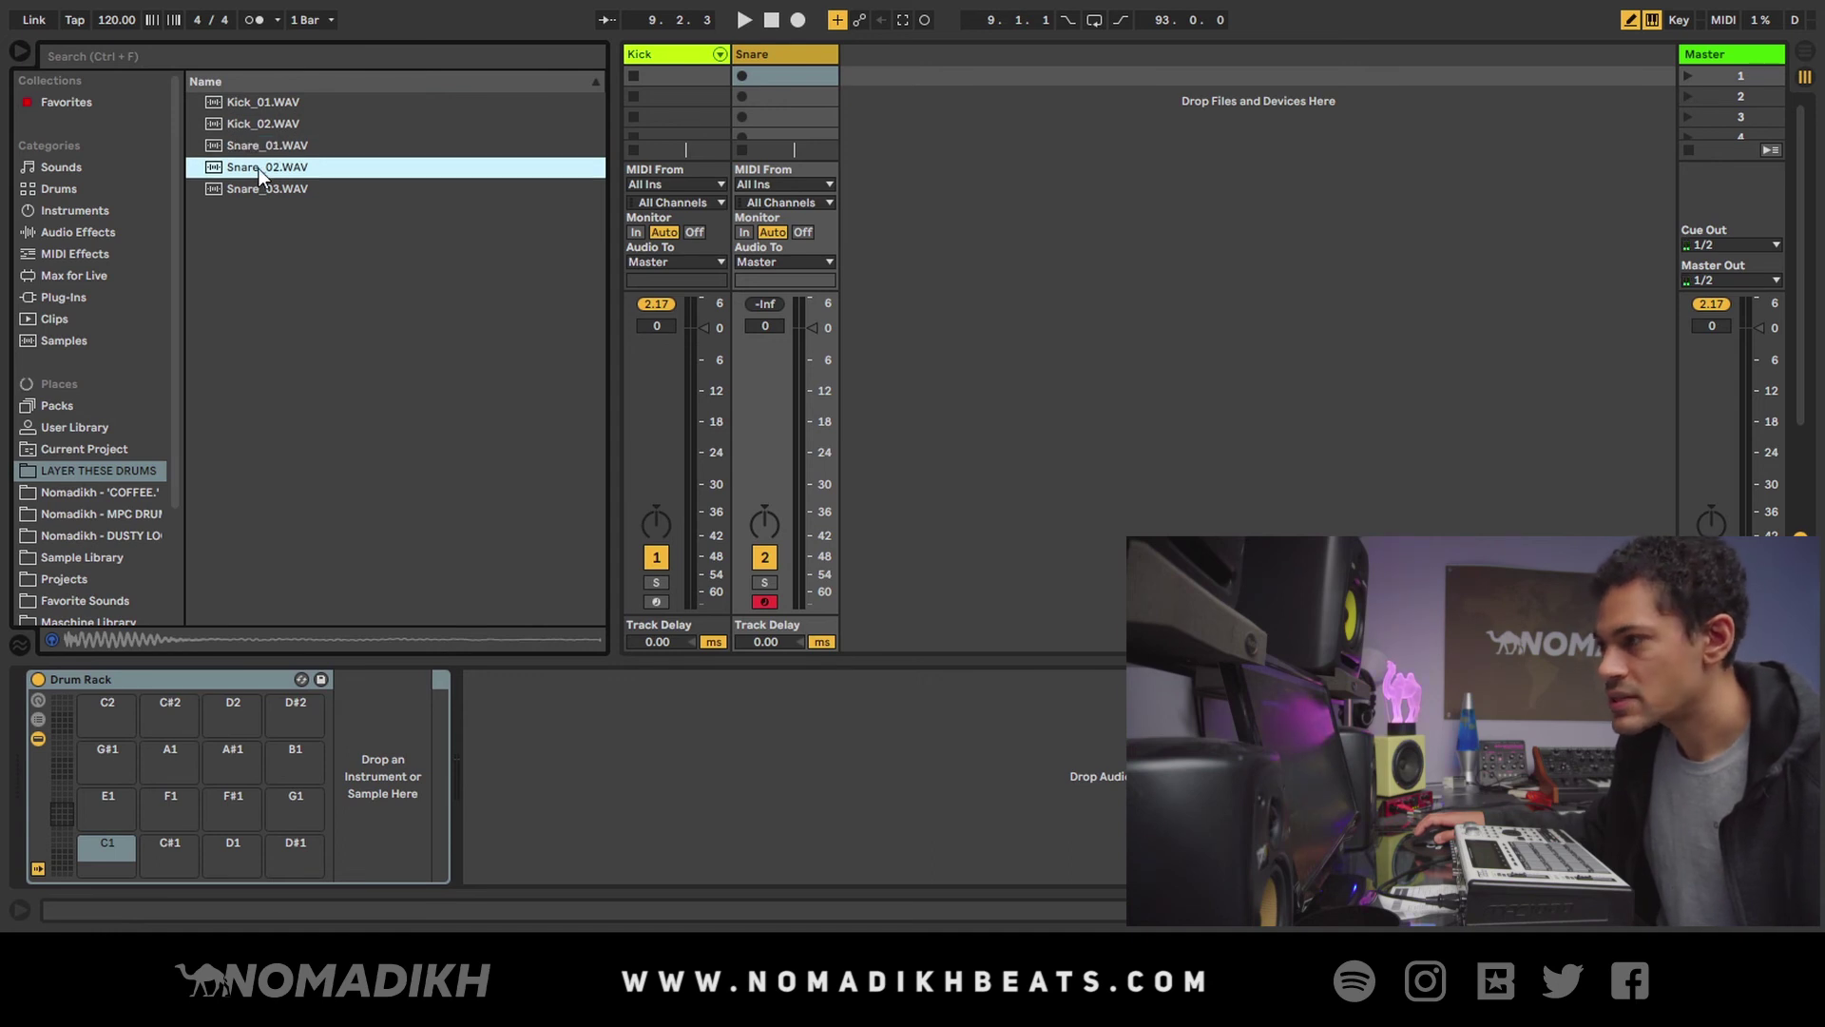
{"action": "left_click", "coordinate": [260, 192]}
{"action": "left_click", "coordinate": [267, 147]}
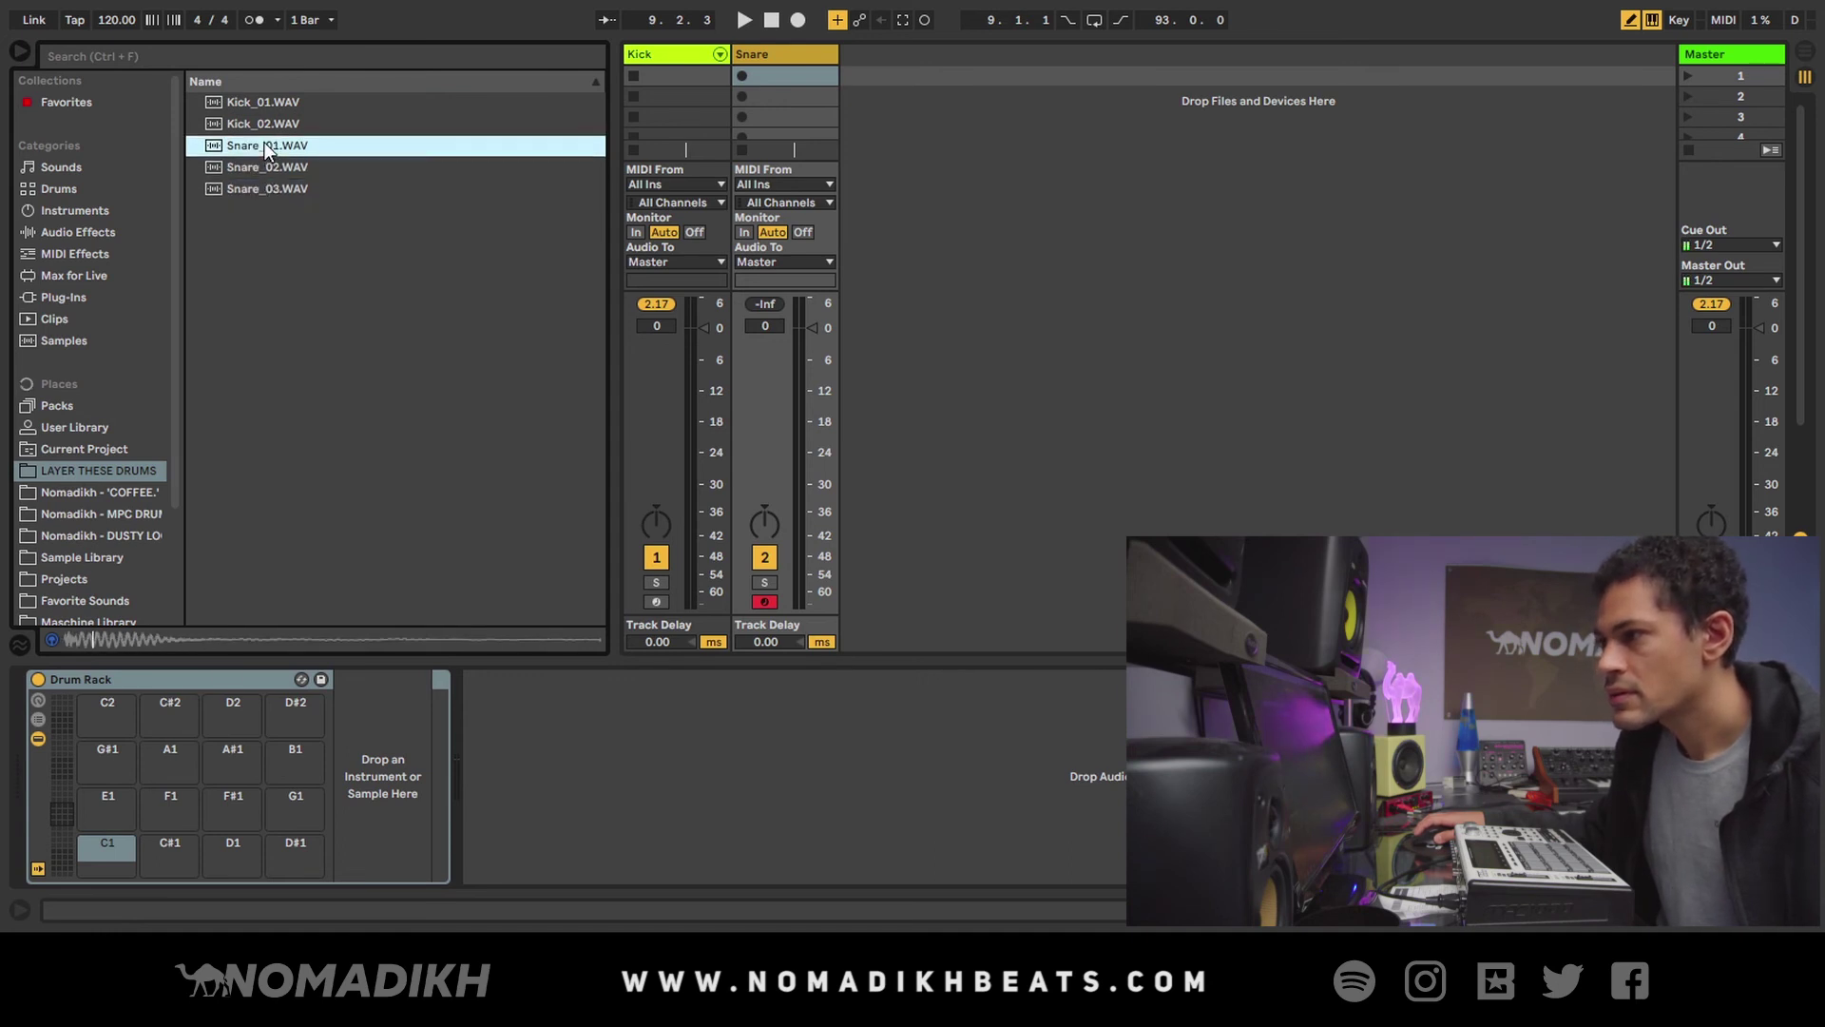
{"action": "left_click", "coordinate": [261, 166]}
{"action": "left_click", "coordinate": [260, 189]}
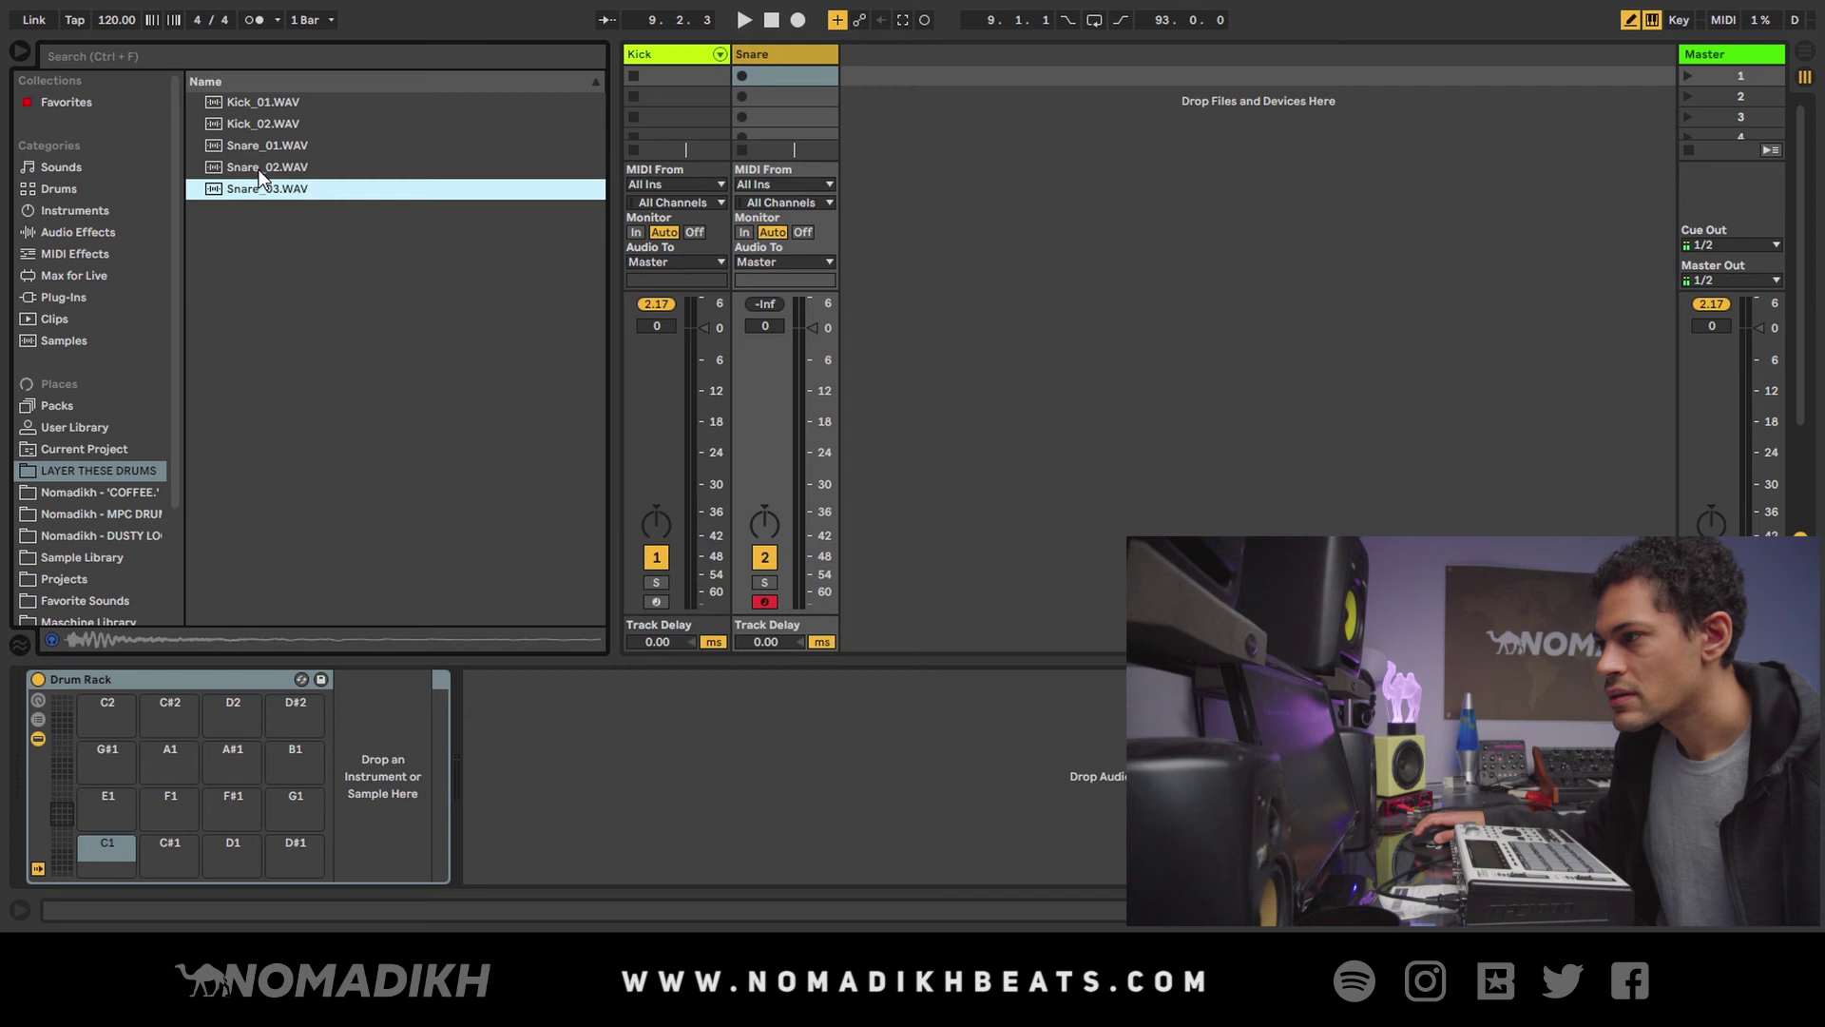
{"action": "left_click", "coordinate": [258, 168]}
{"action": "left_click", "coordinate": [259, 147]}
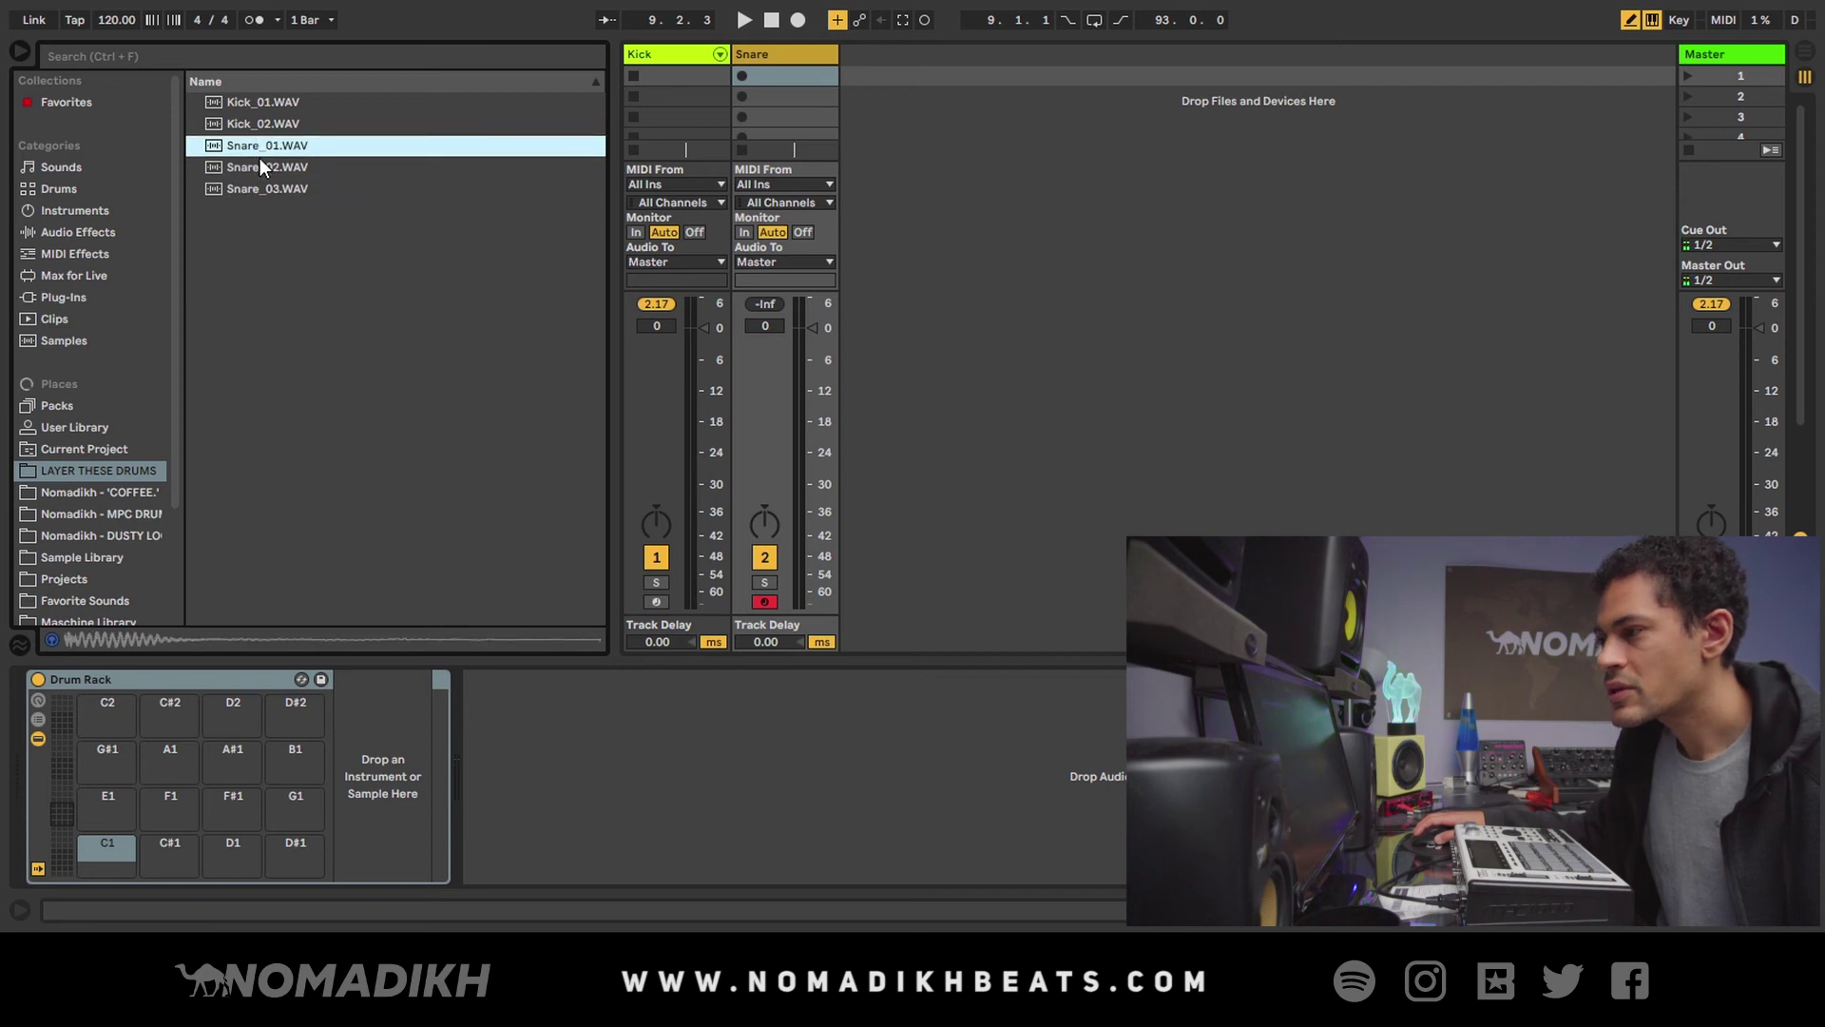
- Place Snare_01 on pad C1, Snare_02 on C#1 and Snare_03 on D1, and show the rack's chain list
{"action": "left_click_drag", "start_coordinate": [260, 144], "coordinate": [175, 790]}
{"action": "left_click_drag", "start_coordinate": [112, 858], "coordinate": [111, 854]}
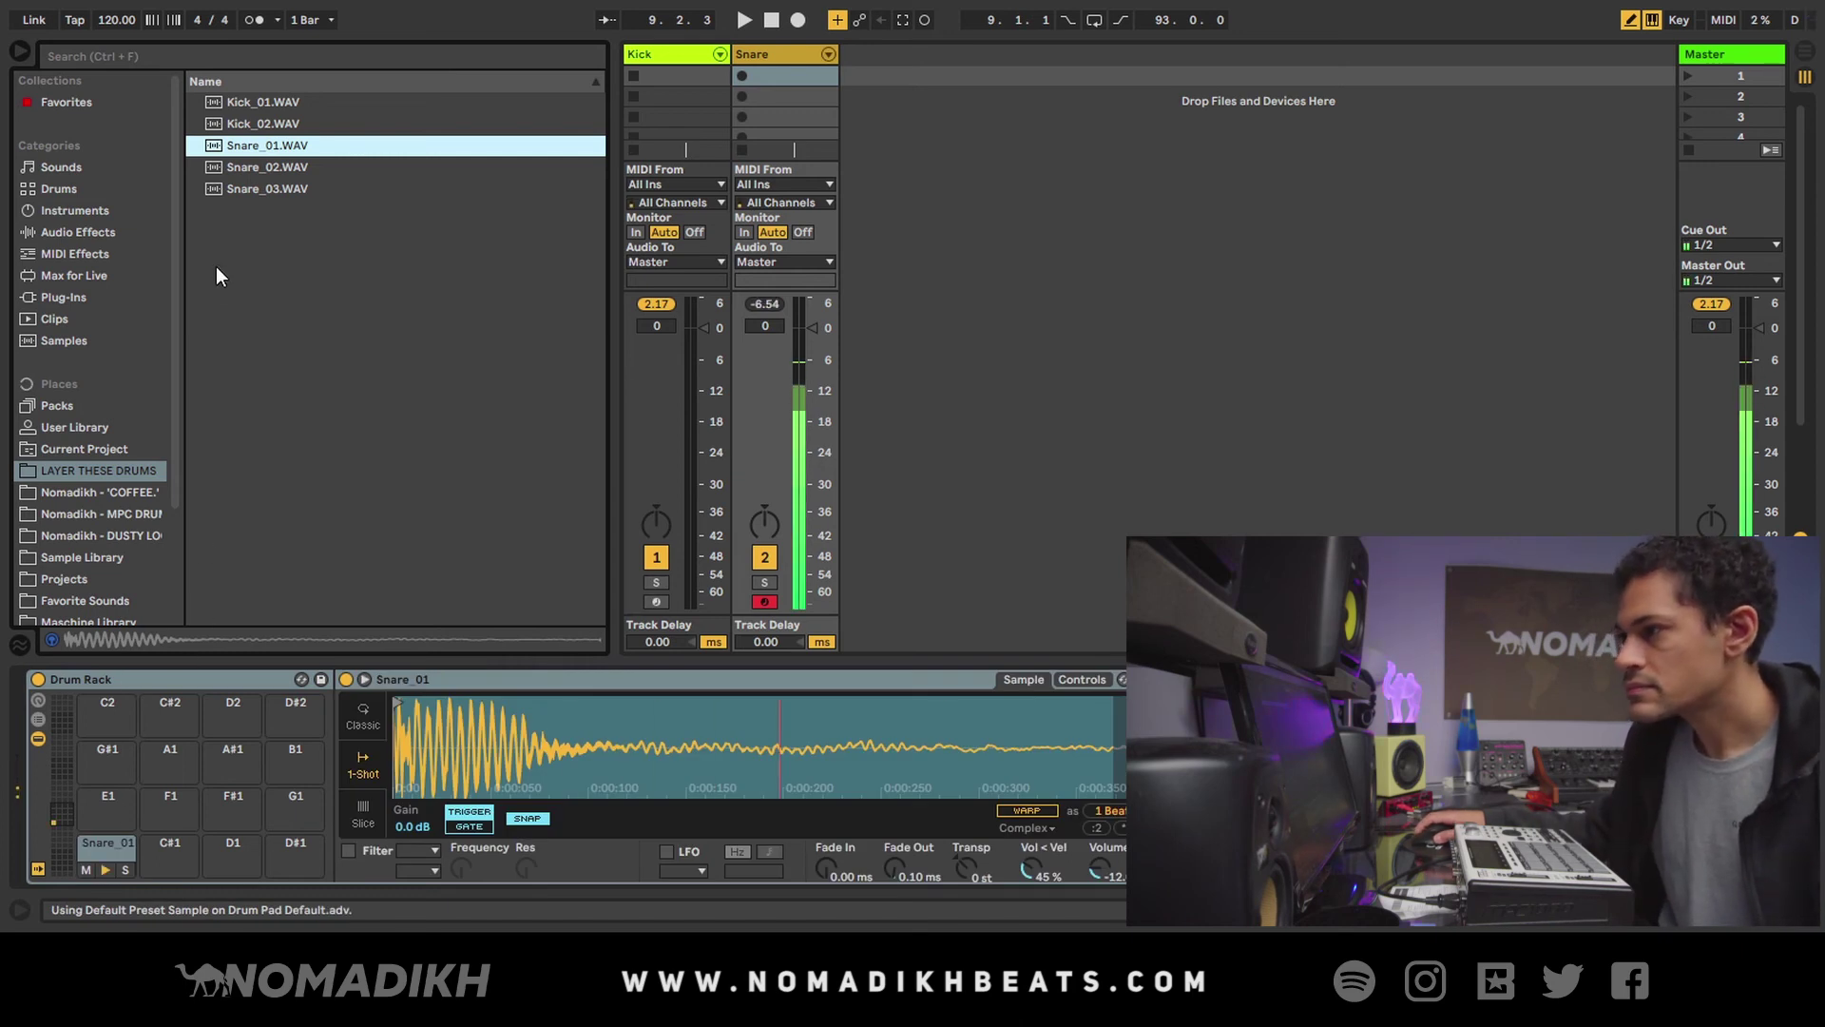
{"action": "left_click", "coordinate": [249, 168]}
{"action": "left_click_drag", "start_coordinate": [249, 171], "coordinate": [175, 850]}
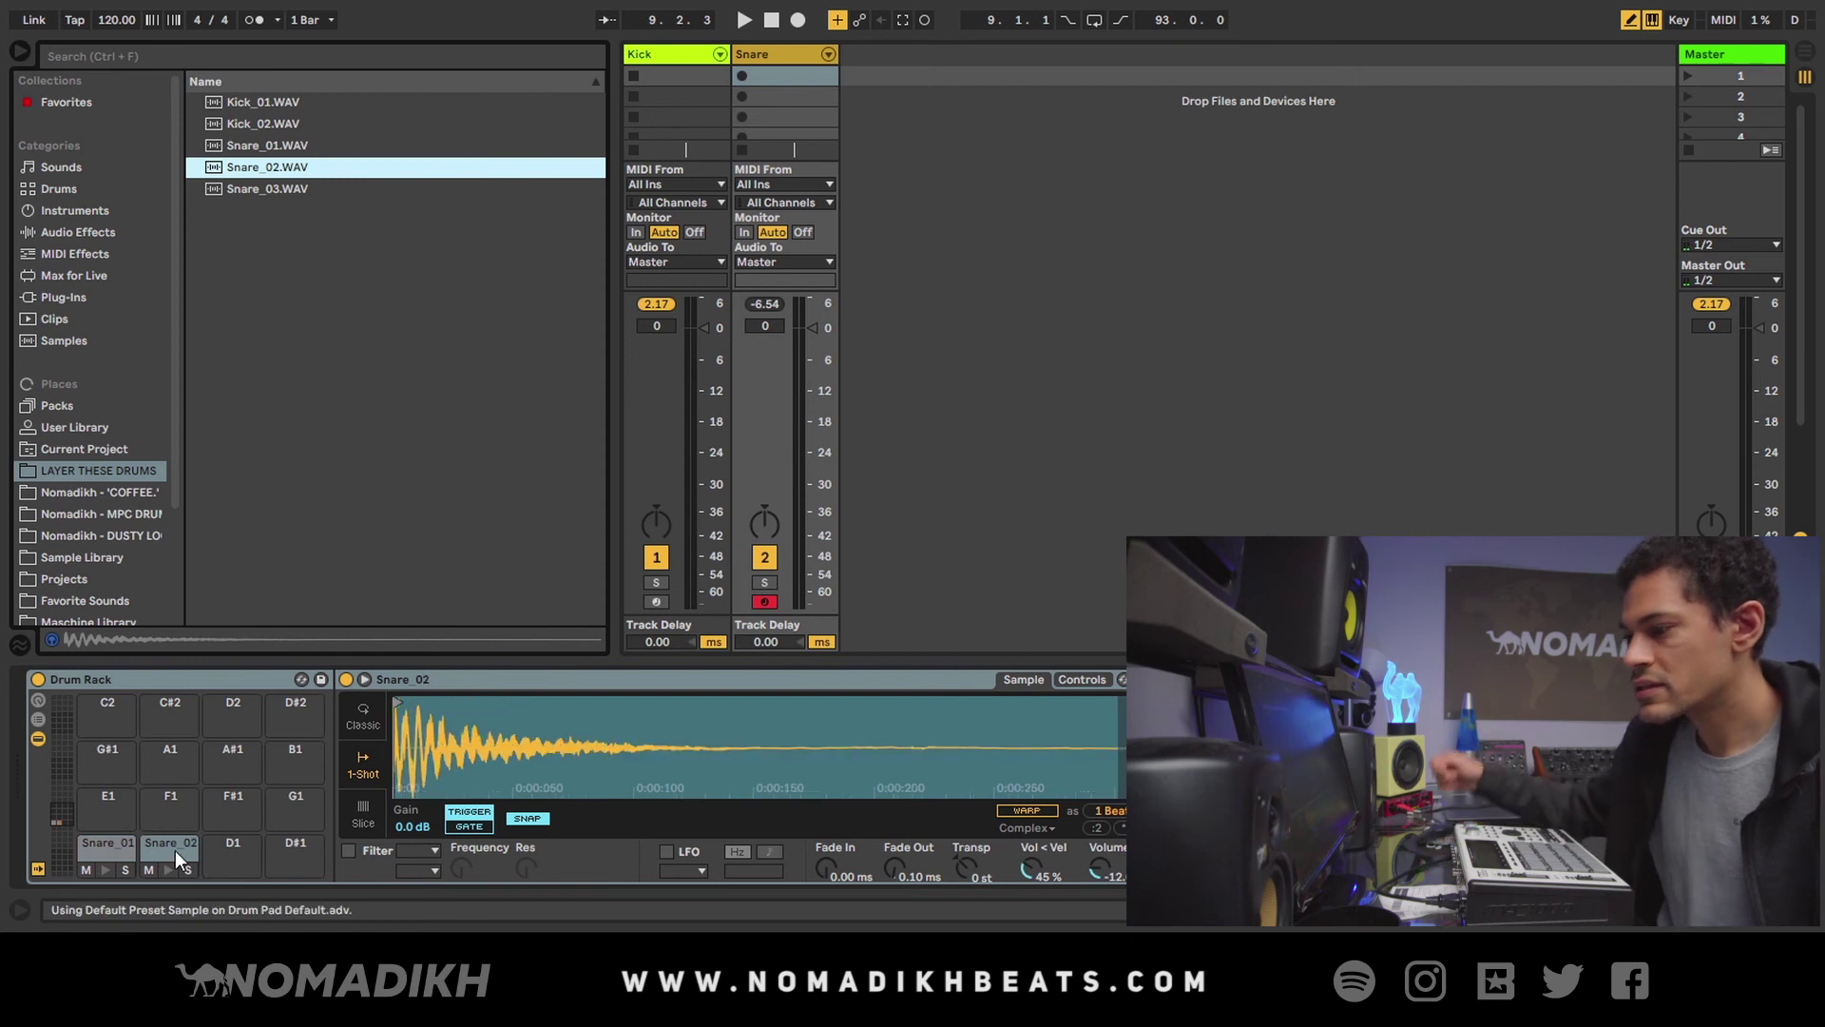
{"action": "left_click_drag", "start_coordinate": [255, 194], "coordinate": [249, 863]}
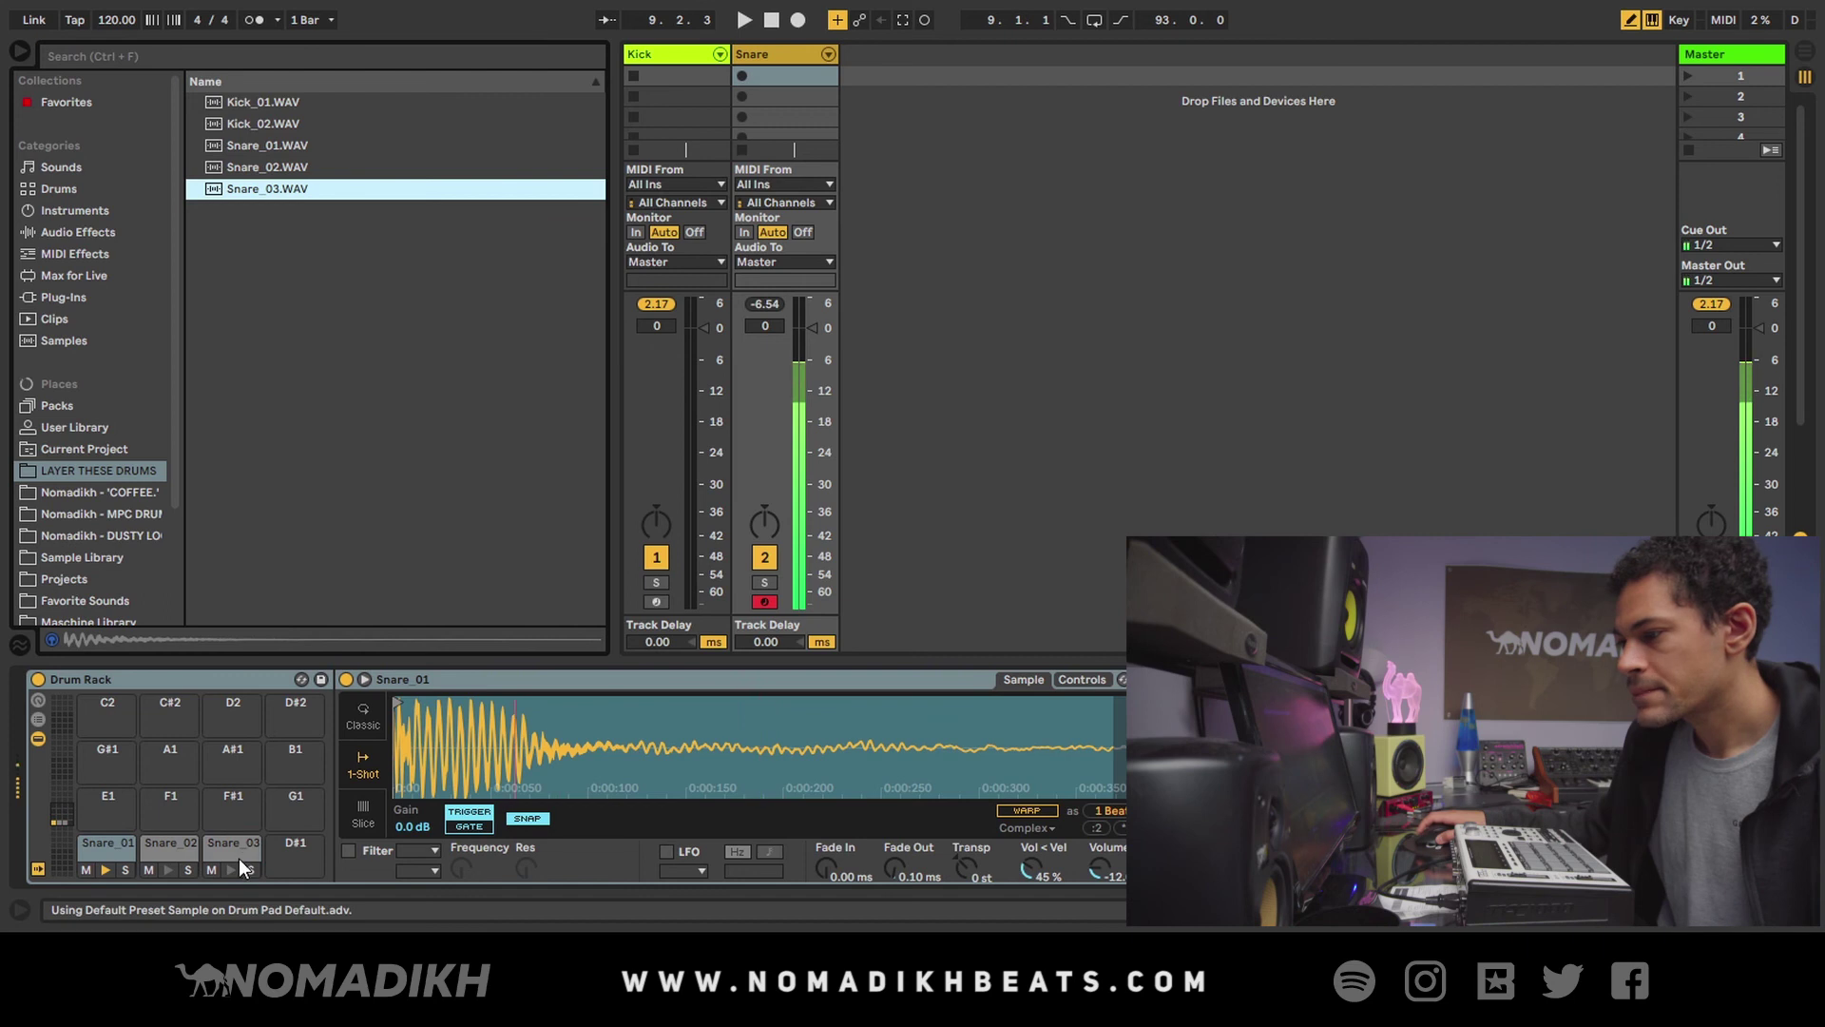
{"action": "left_click", "coordinate": [38, 720]}
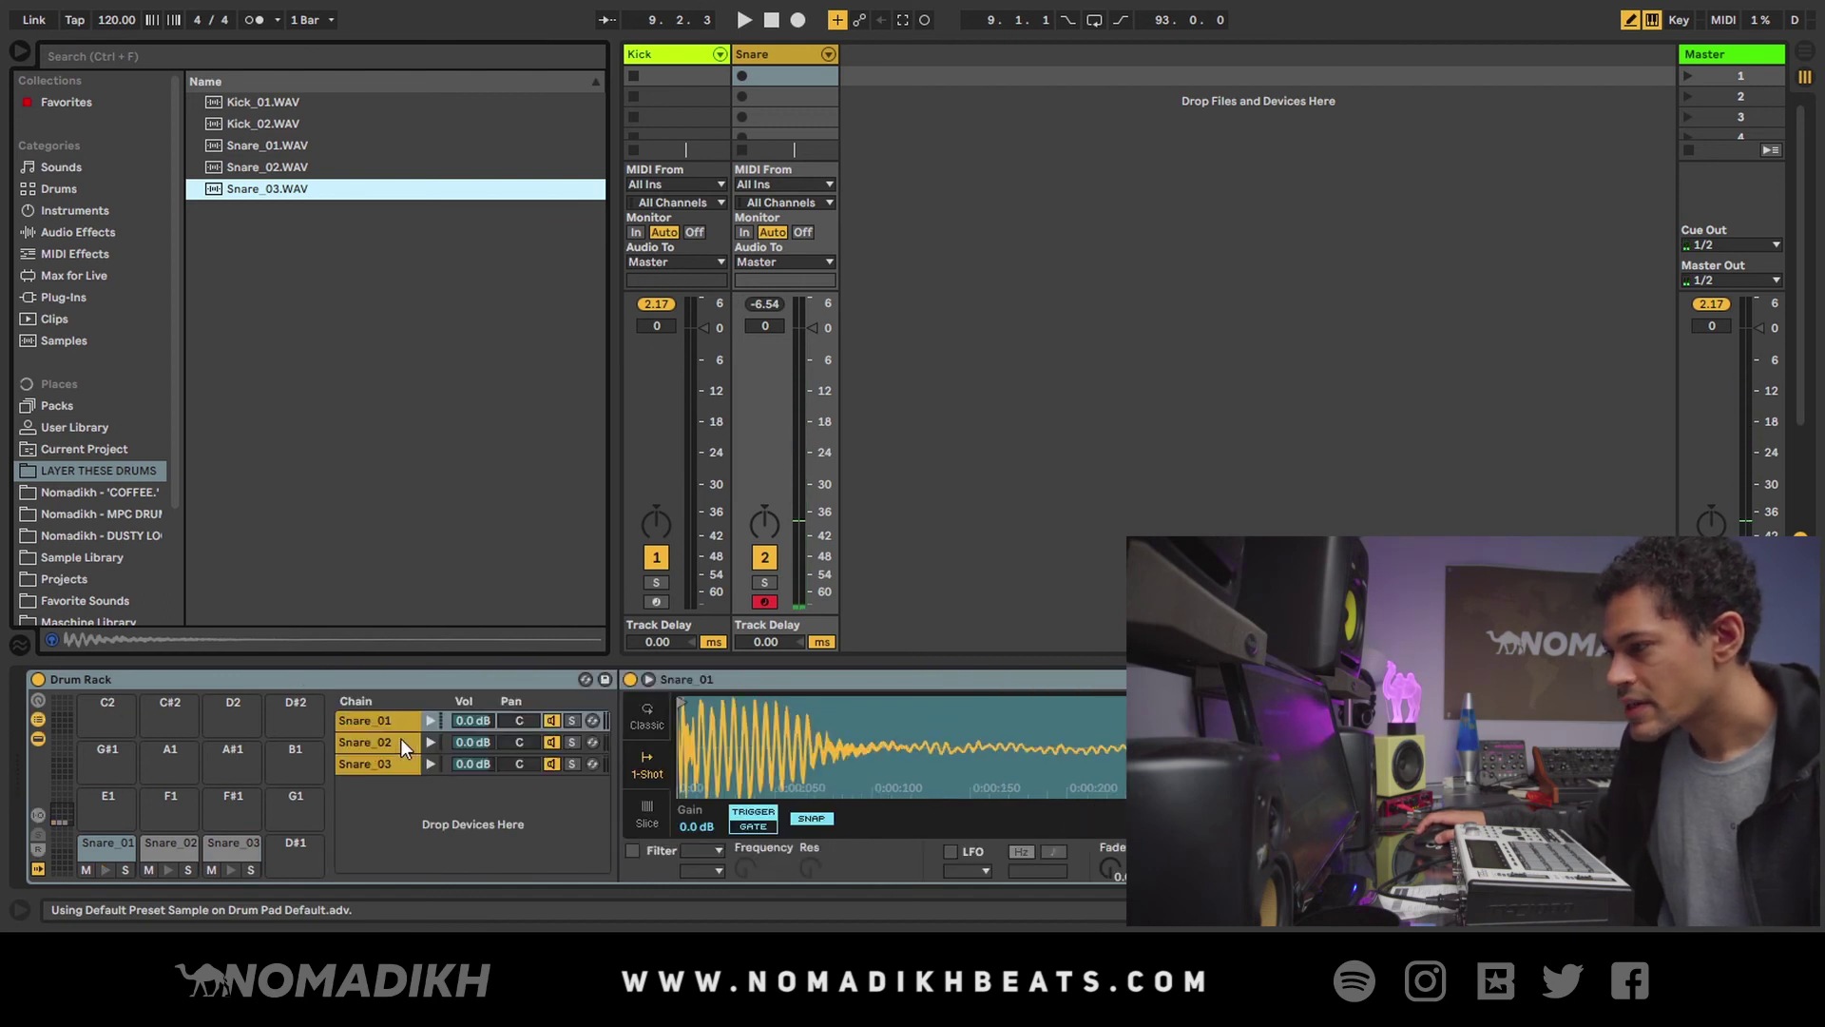
- Show the chains' note routing and set Snare_02 and Snare_03 to receive C1 like Snare_01
{"action": "left_click", "coordinate": [40, 816]}
{"action": "left_click_drag", "start_coordinate": [477, 733], "coordinate": [477, 737]}
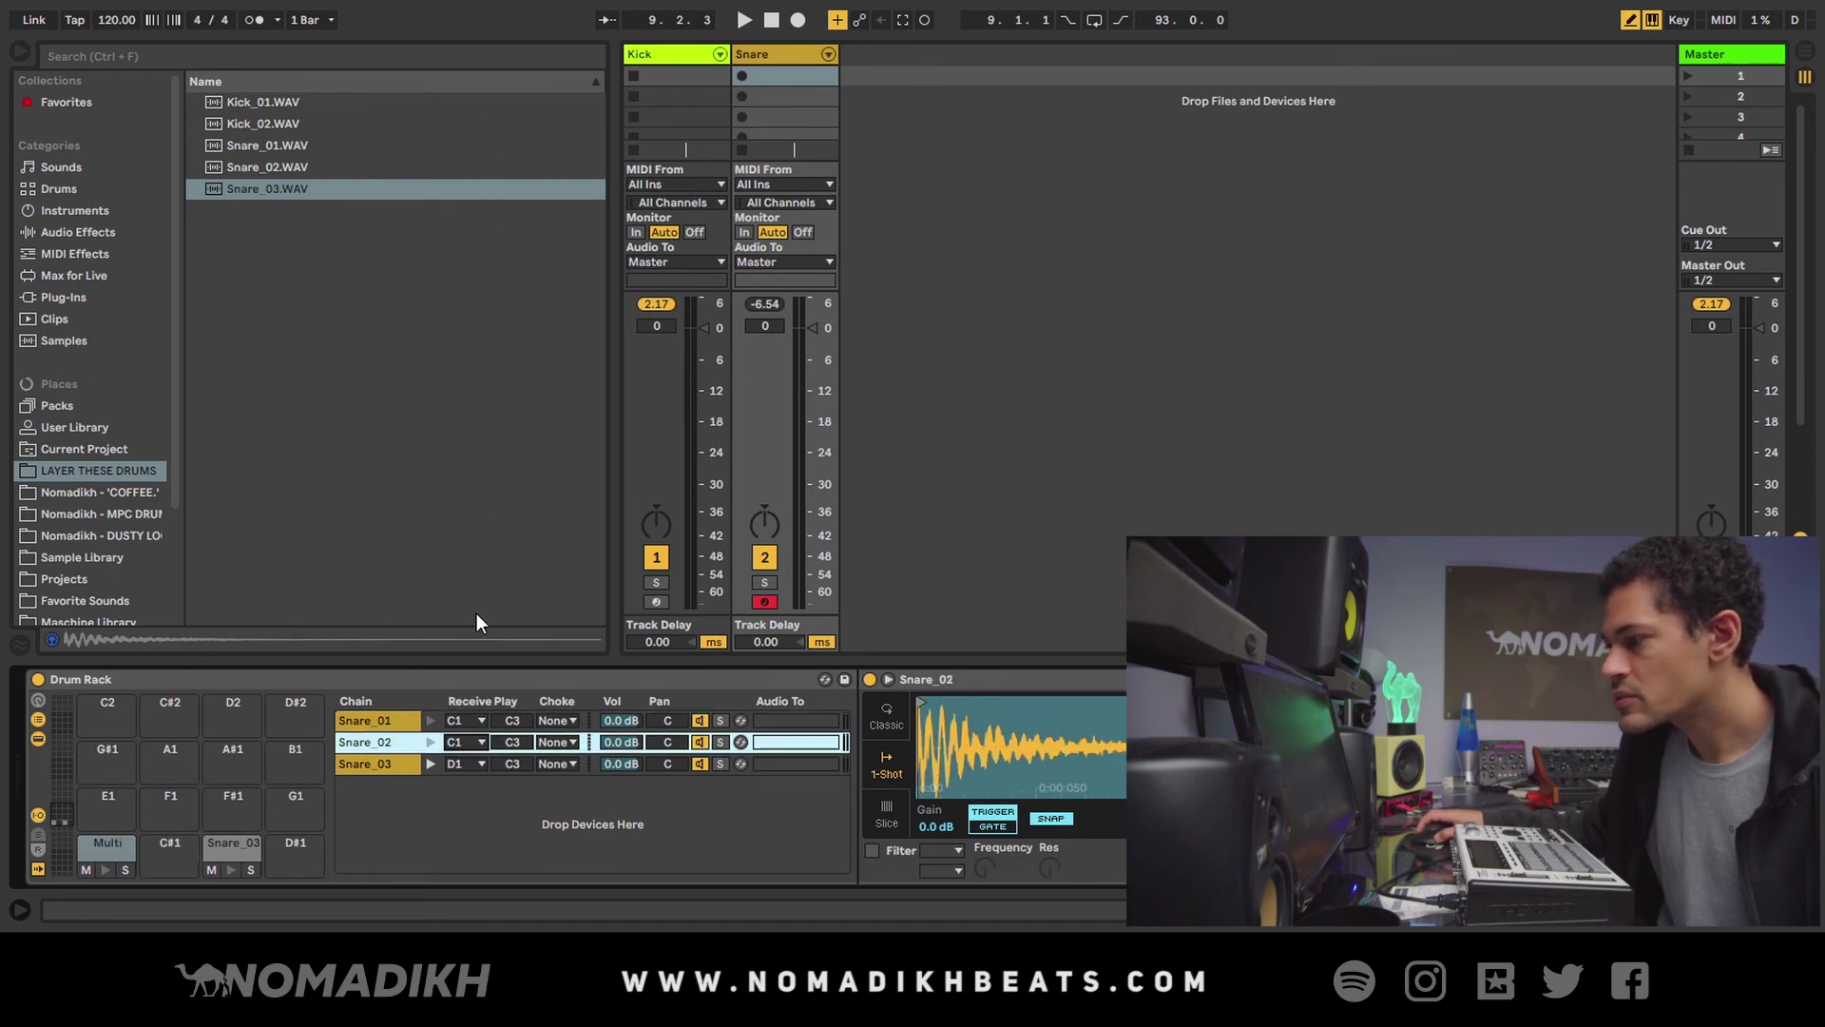
{"action": "left_click", "coordinate": [460, 762]}
{"action": "key", "text": "ctrl+a"}
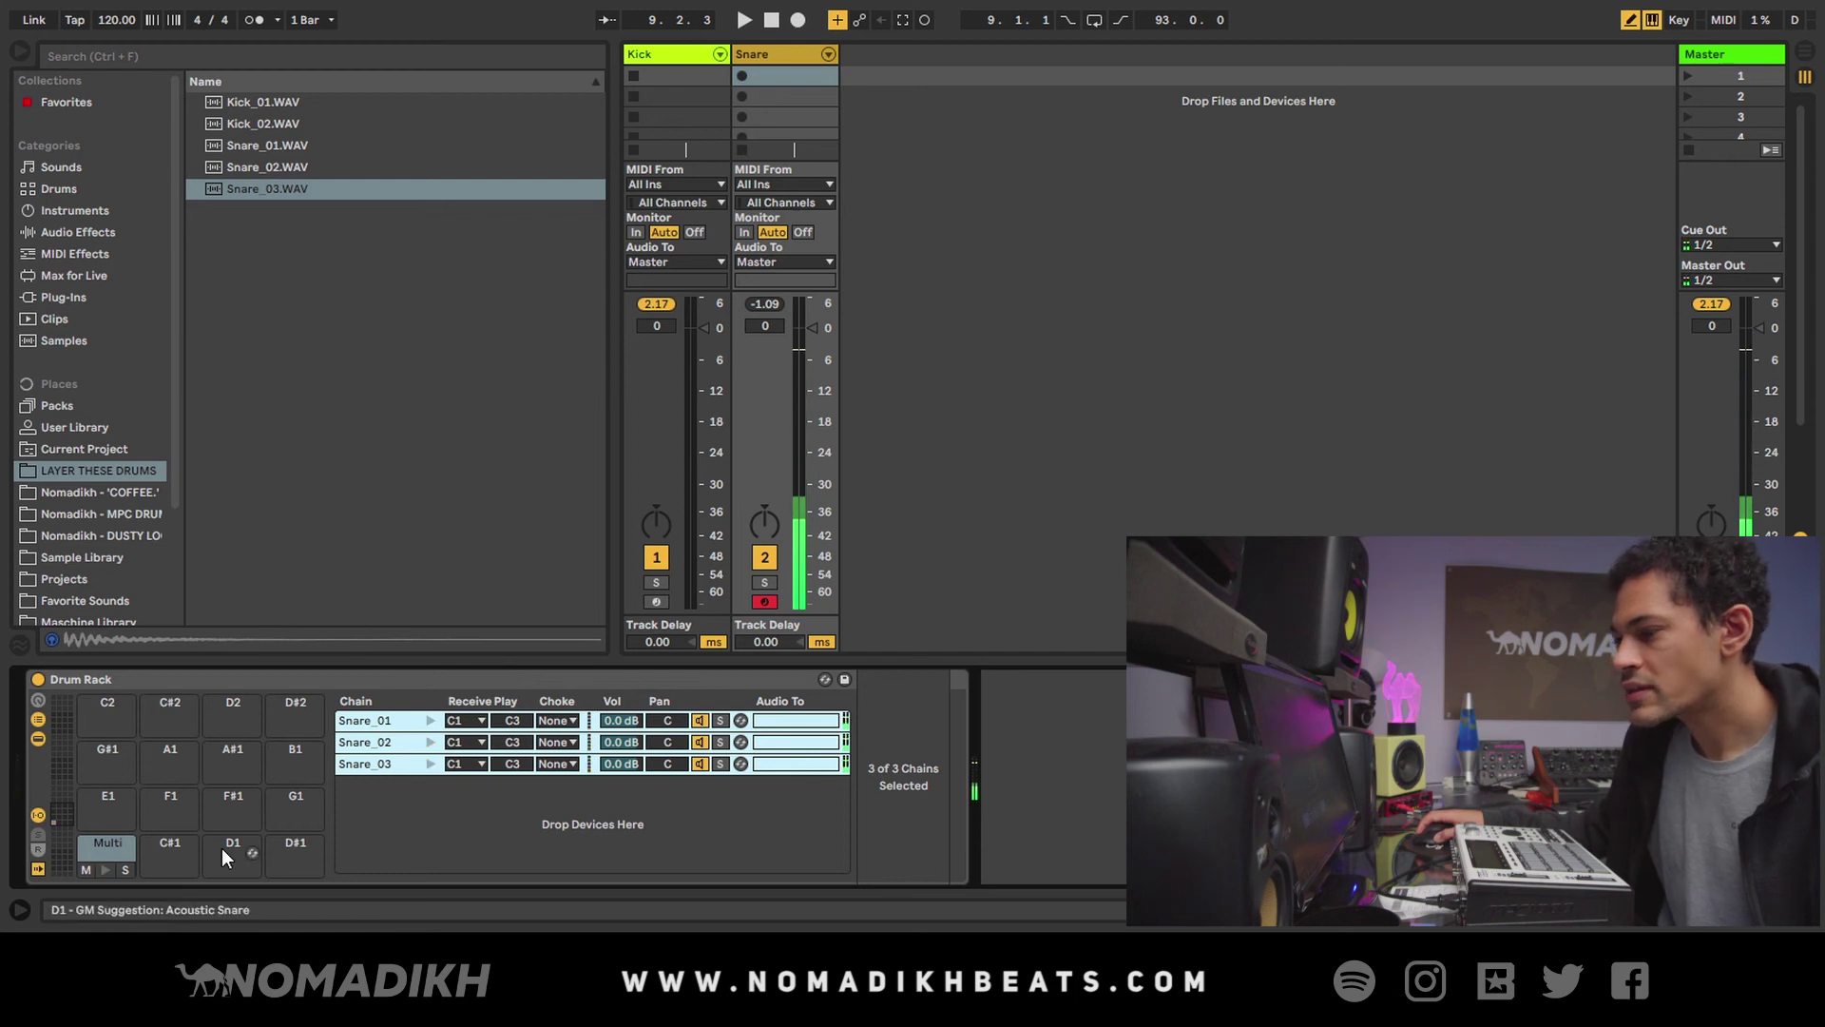
- Turn on the low-pass filter of the Snare_01 sample and choose the OSR filter circuit
{"action": "left_click", "coordinate": [368, 746]}
{"action": "left_click", "coordinate": [373, 724]}
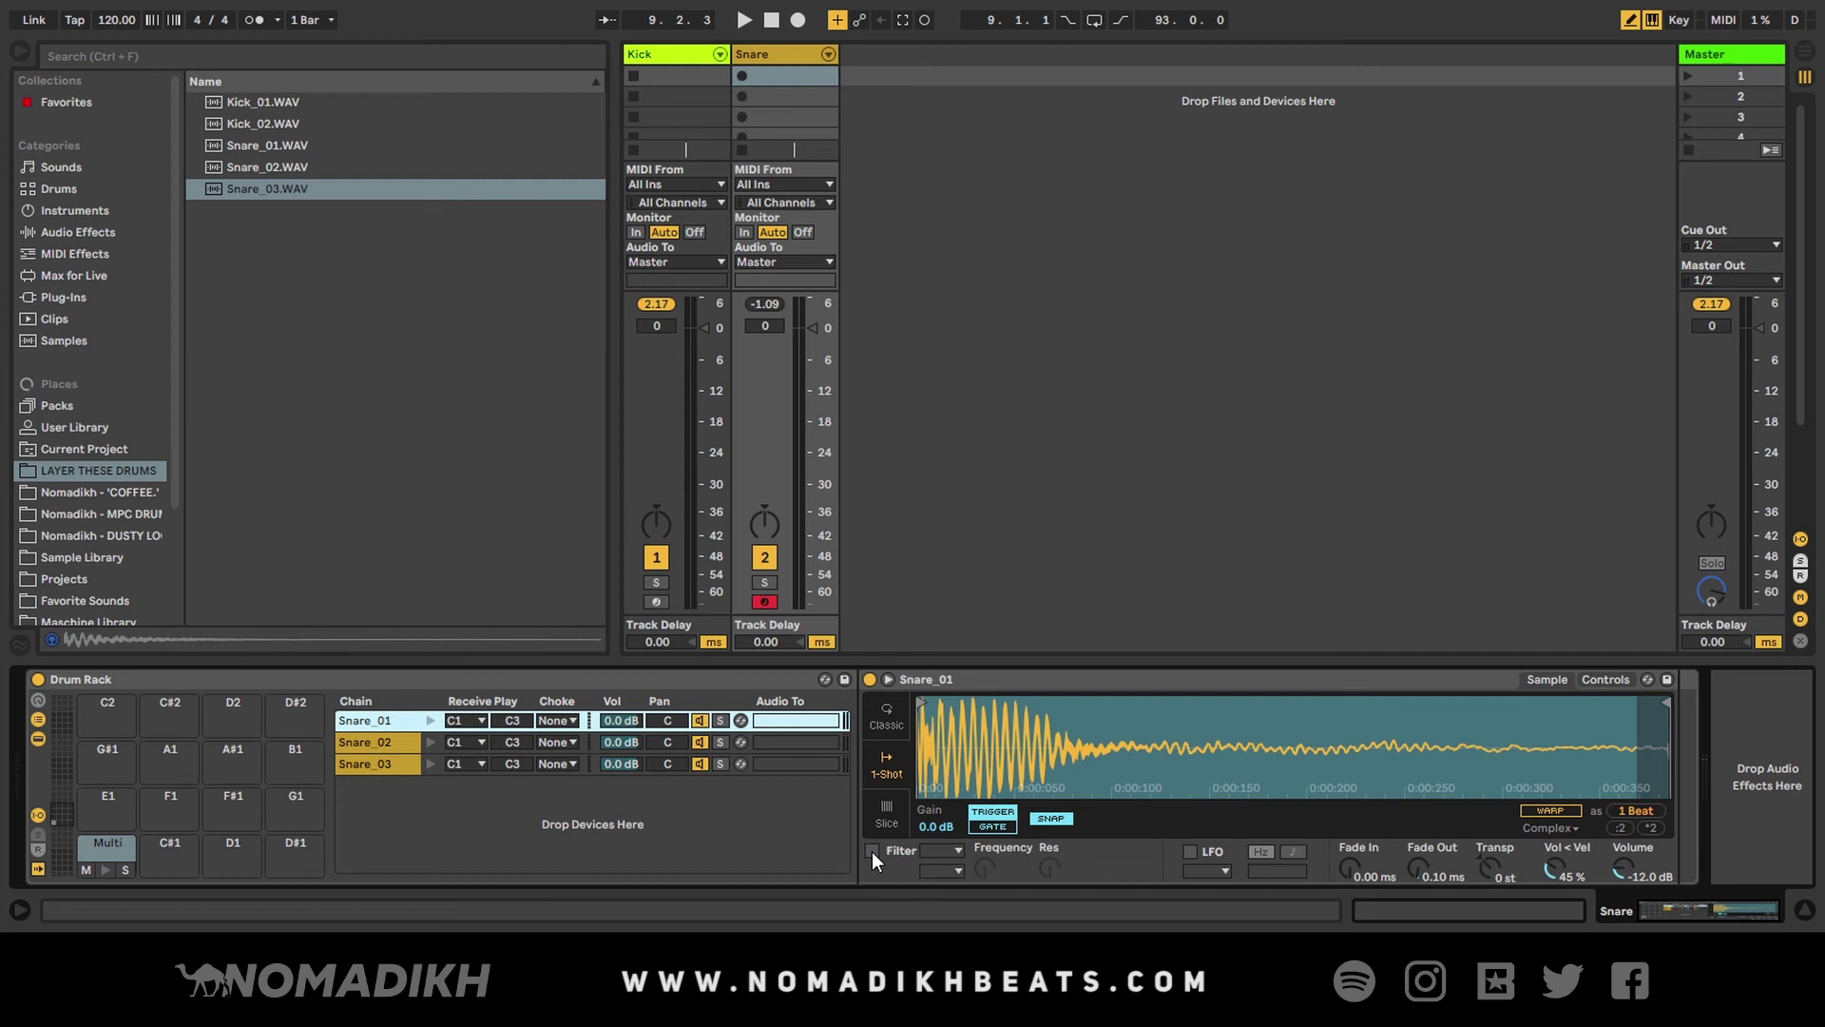
{"action": "left_click", "coordinate": [871, 851]}
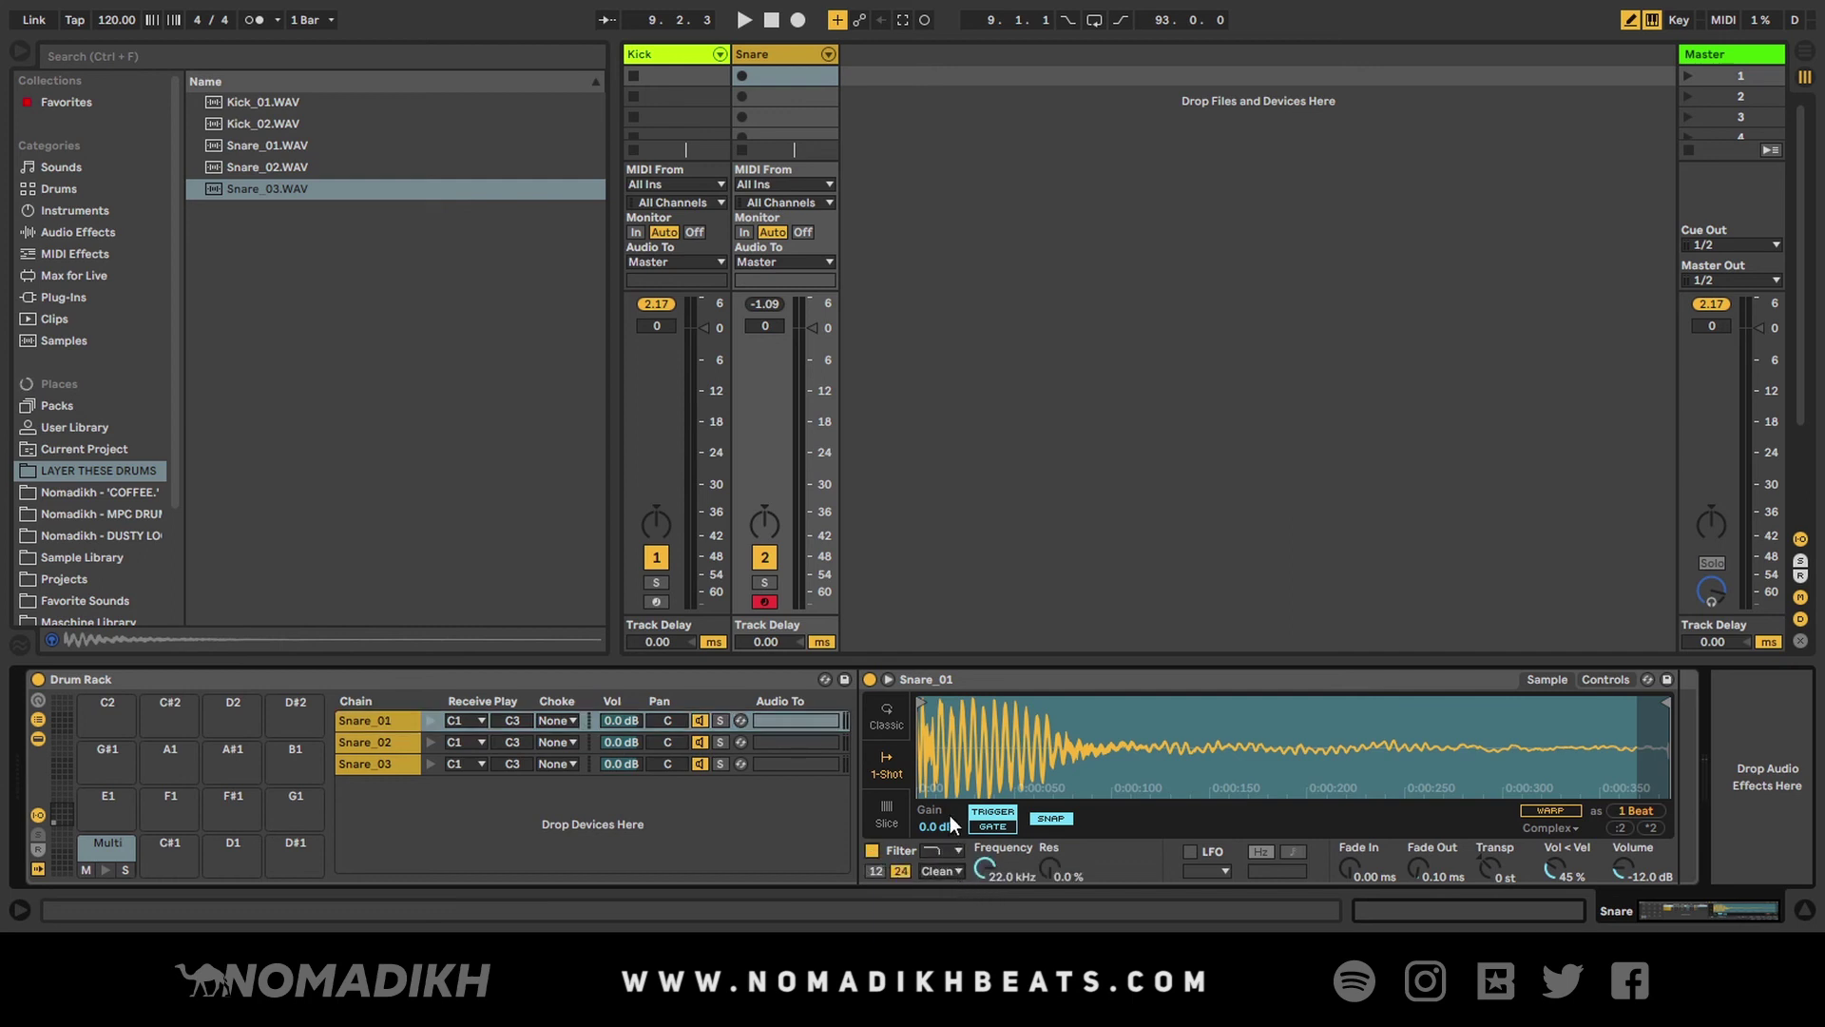
- Mute the Snare_02 and Snare_03 chains and turn off the rack's Auto Select, keeping Snare_01 open
{"action": "key", "text": "ctrl+a"}
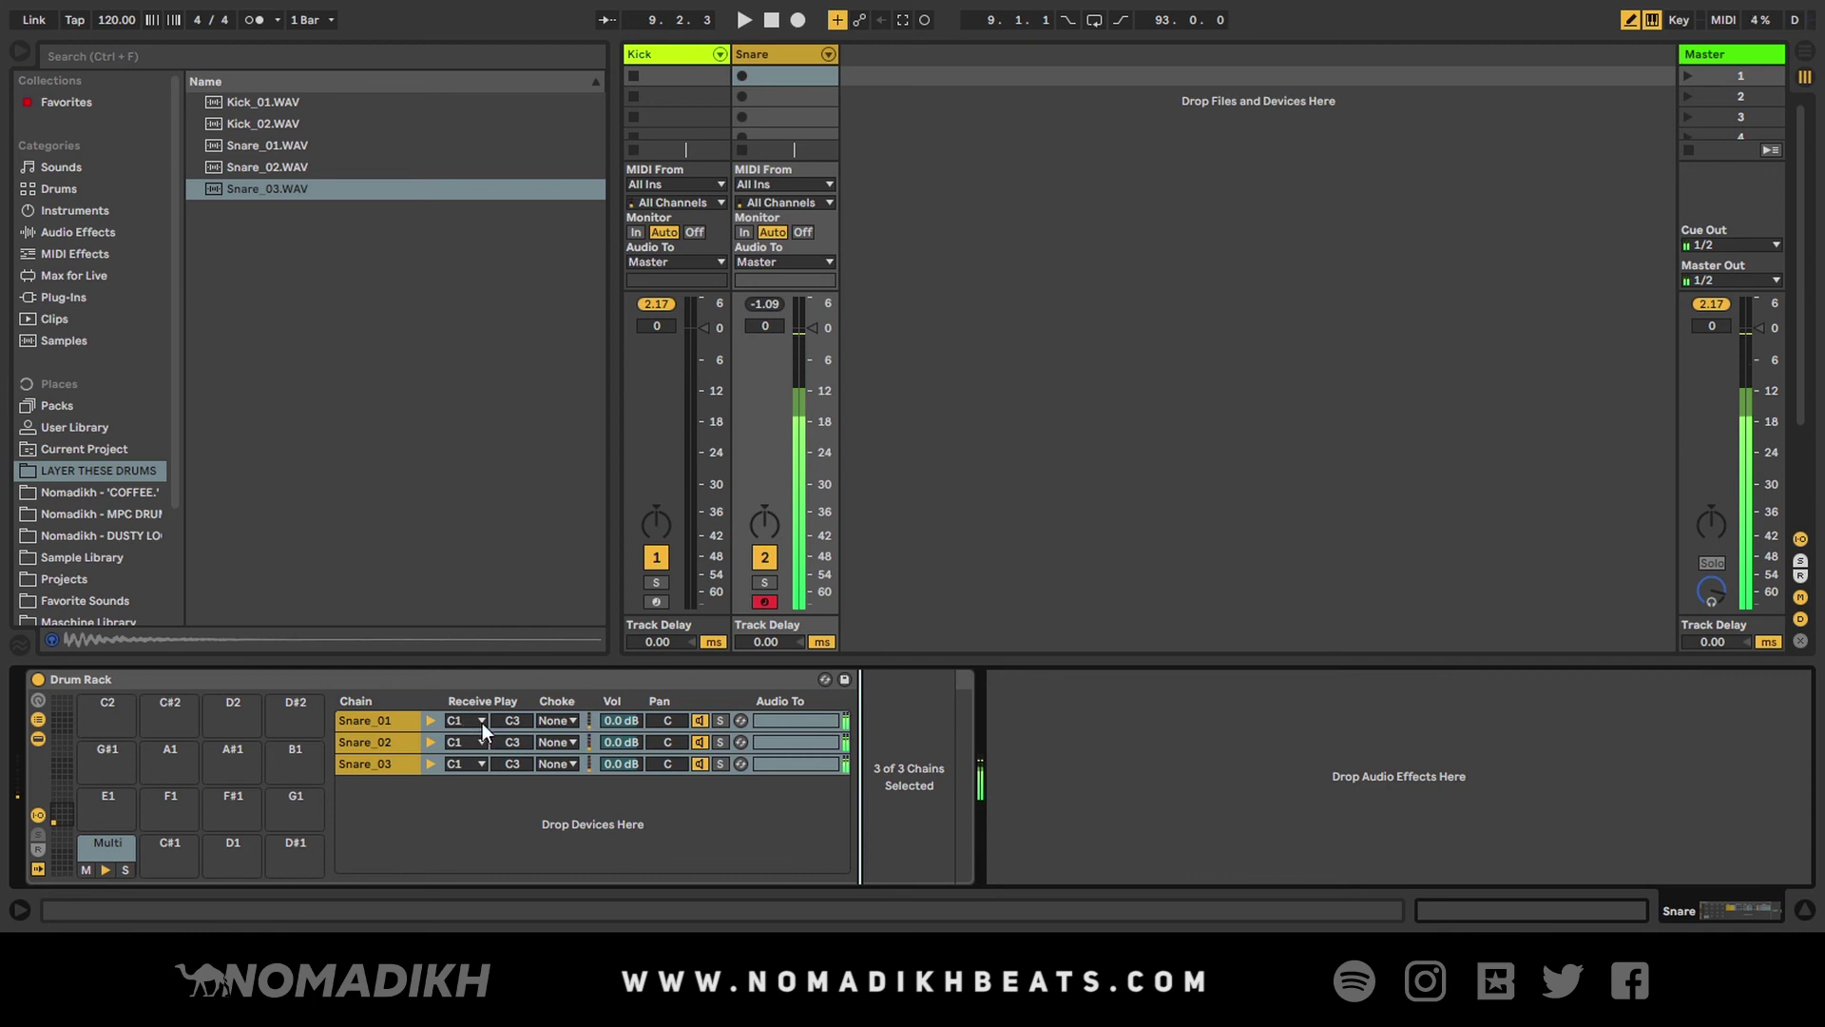
{"action": "left_click", "coordinate": [700, 742]}
{"action": "left_click", "coordinate": [700, 764]}
{"action": "key", "text": "ctrl+a"}
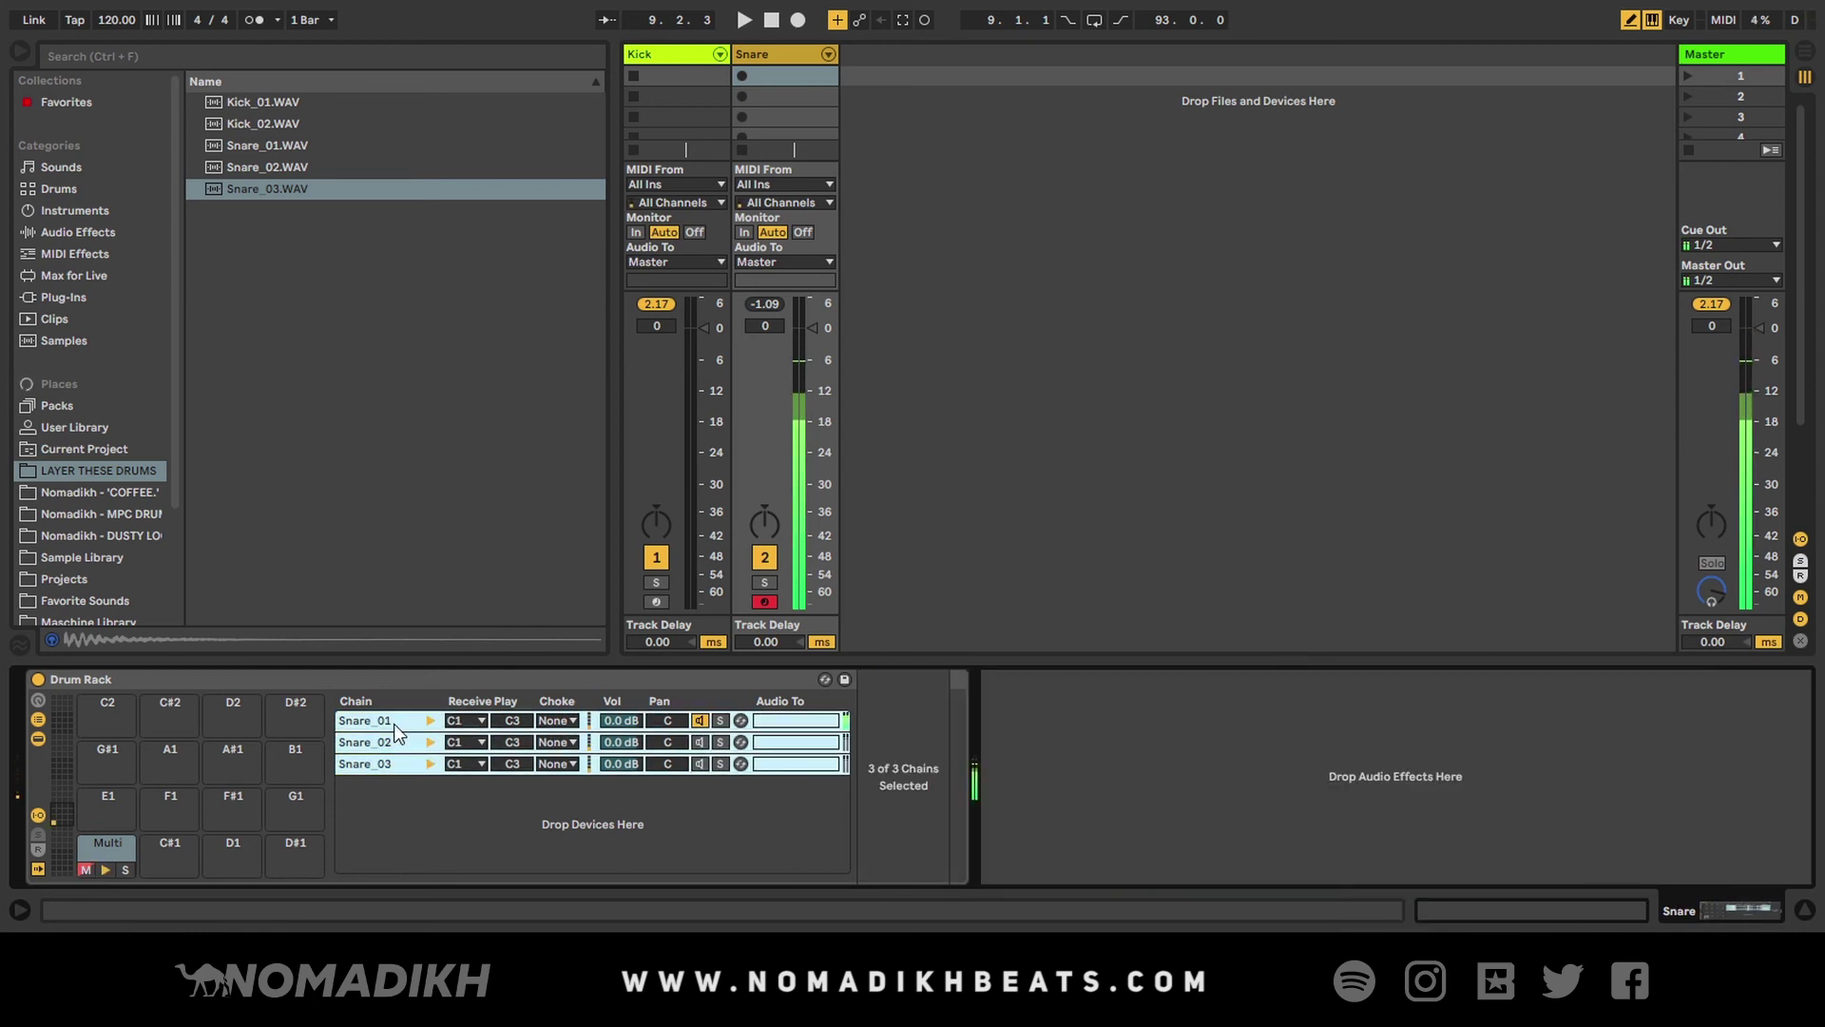
{"action": "key", "text": "Up"}
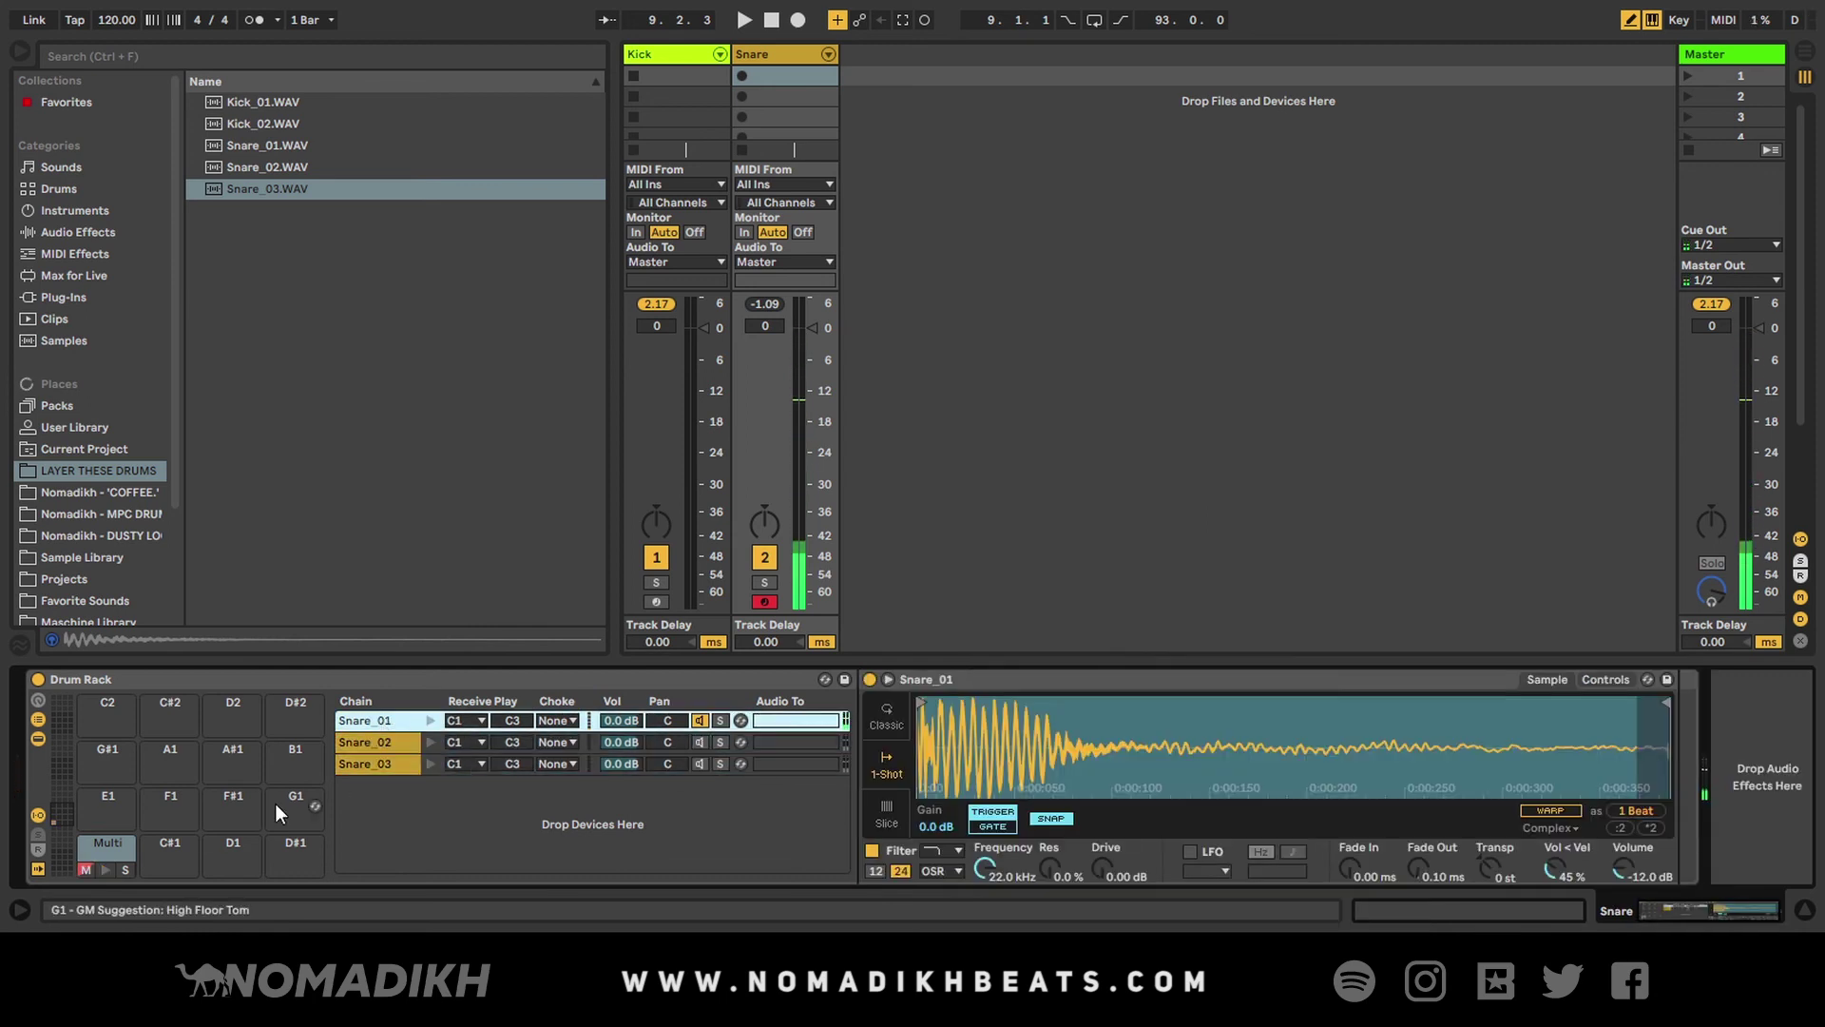
{"action": "left_click", "coordinate": [33, 873]}
- Lower Snare_01's filter frequency to about 812 Hz and raise its filter drive
{"action": "left_click_drag", "start_coordinate": [985, 867], "coordinate": [985, 951]}
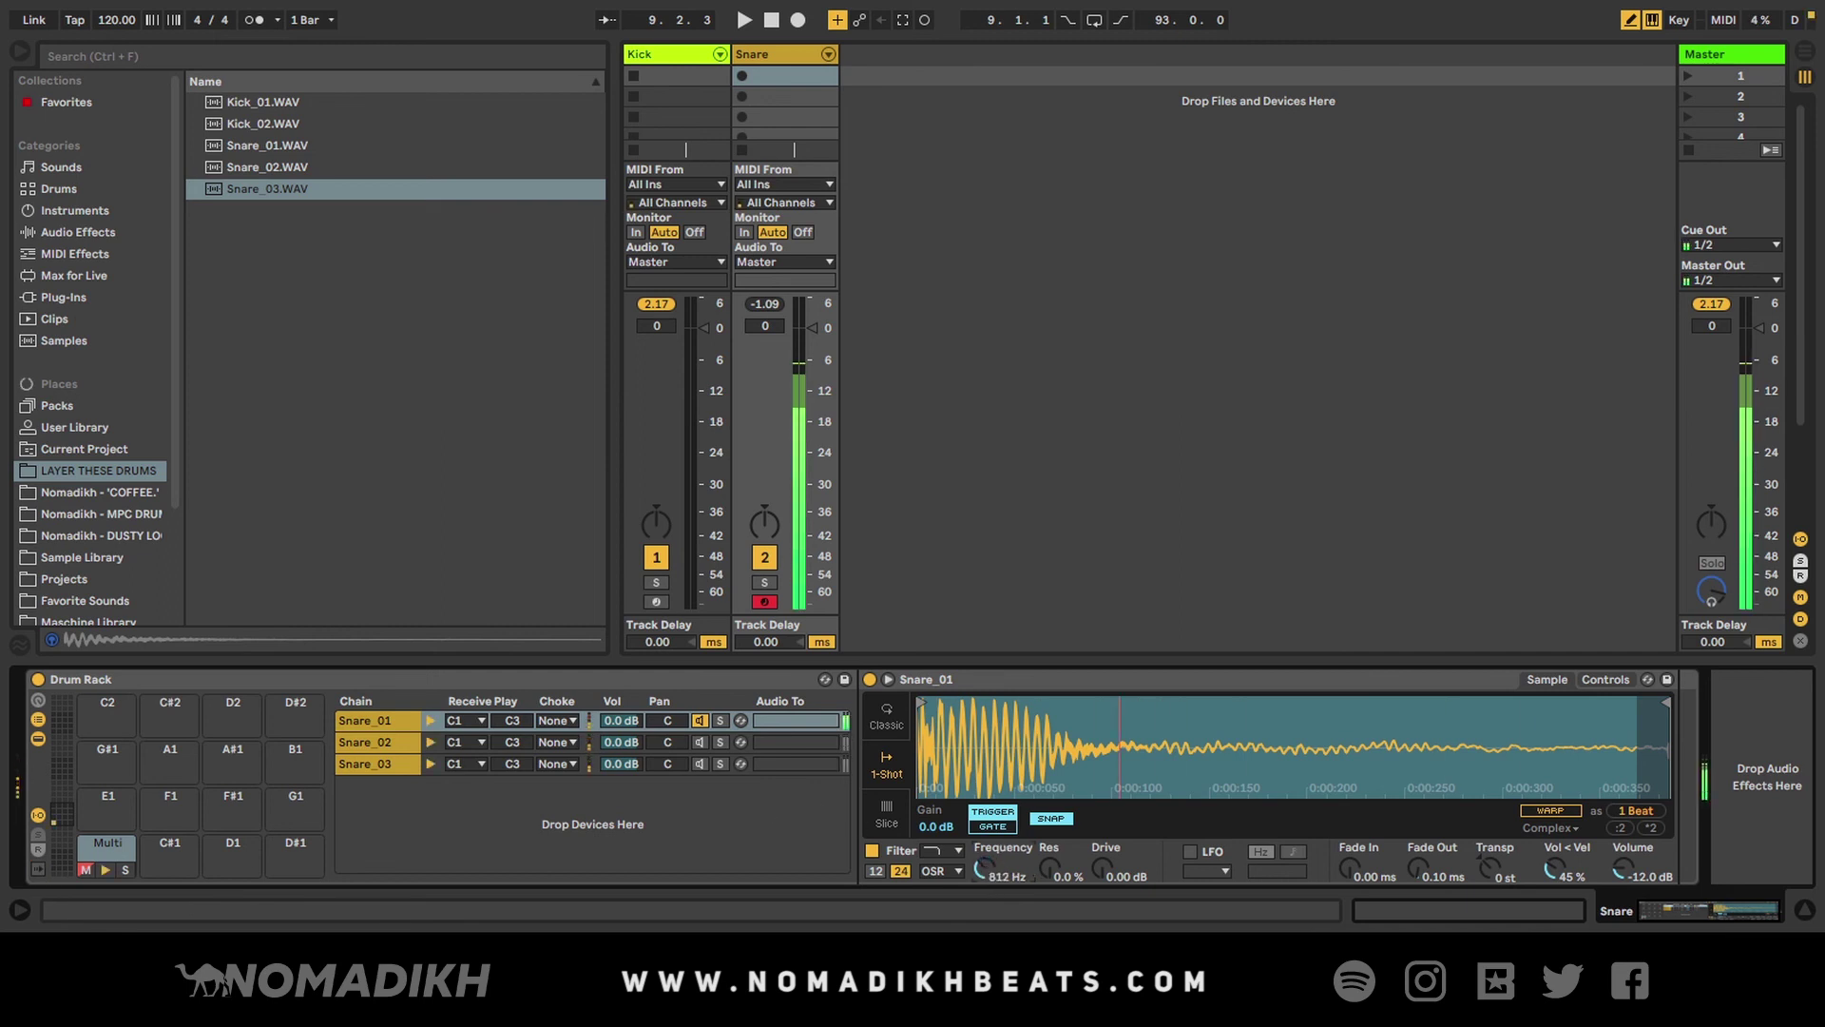
{"action": "left_click_drag", "start_coordinate": [1103, 873], "coordinate": [1104, 808]}
- Unmute the Snare_02 and Snare_03 chains, and solo Snare_03 to hear it alone
{"action": "left_click", "coordinate": [698, 743]}
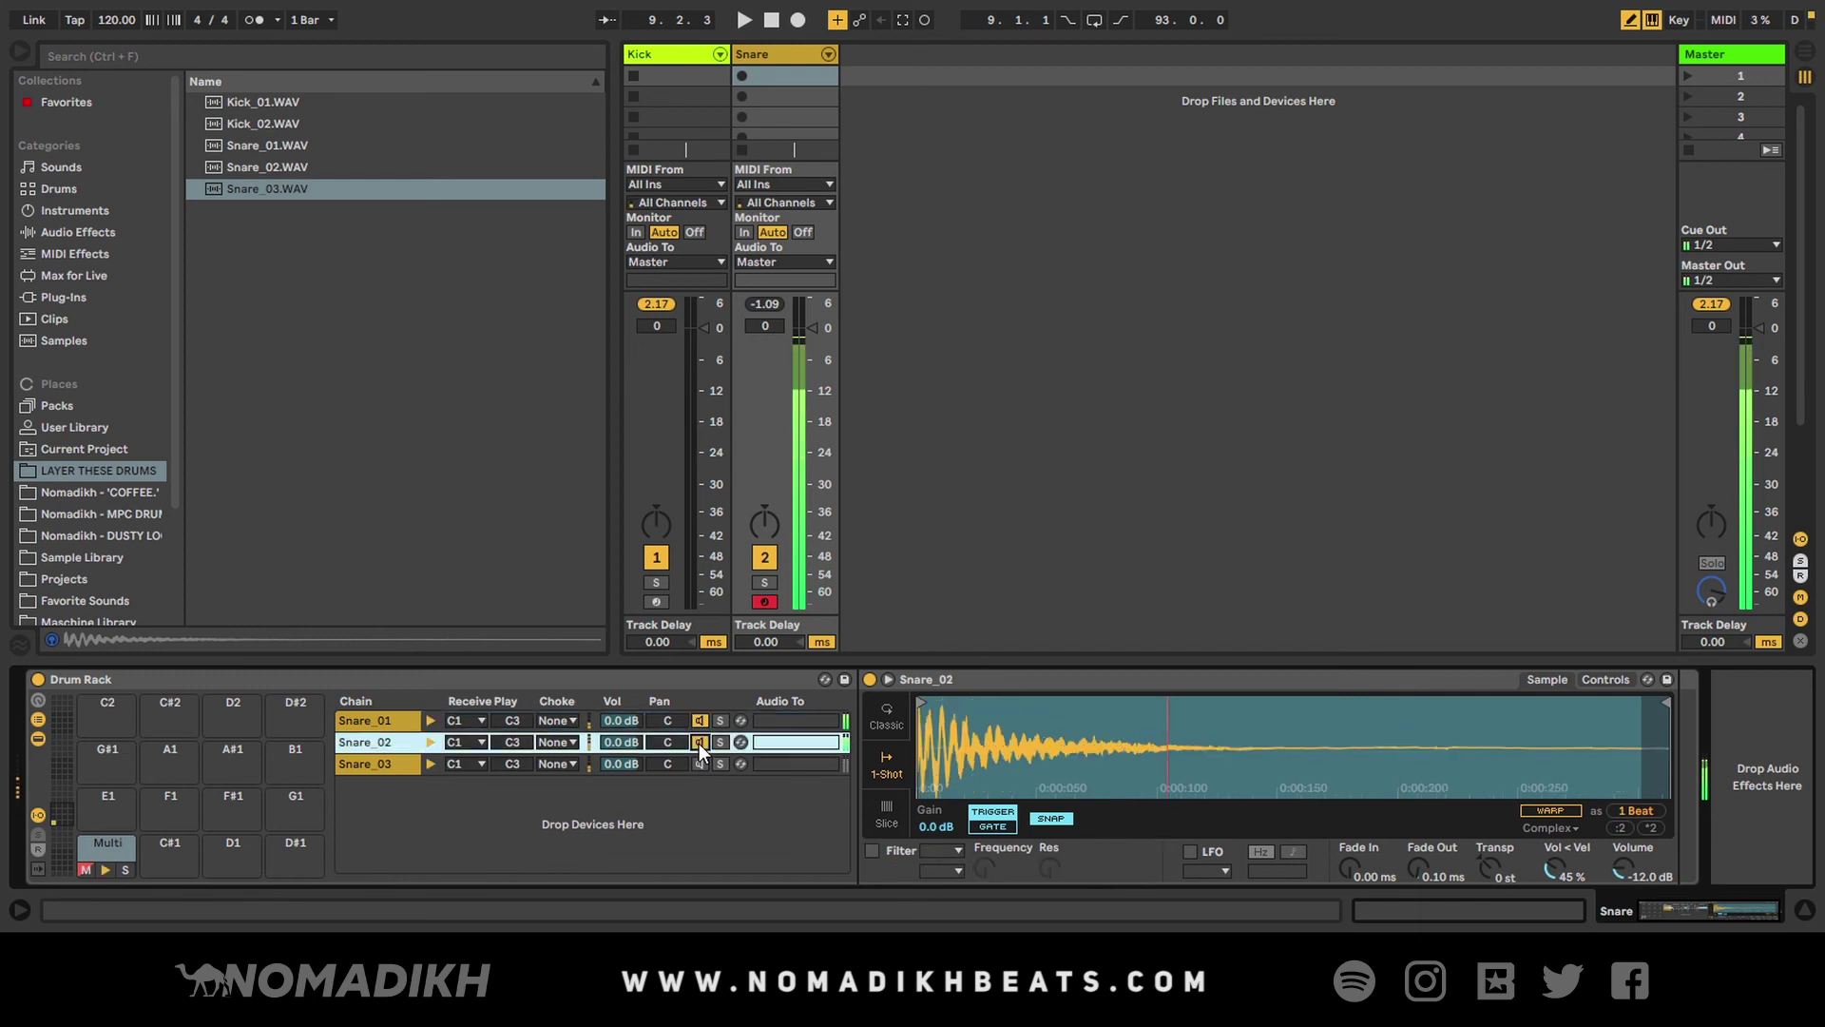
{"action": "left_click", "coordinate": [700, 764]}
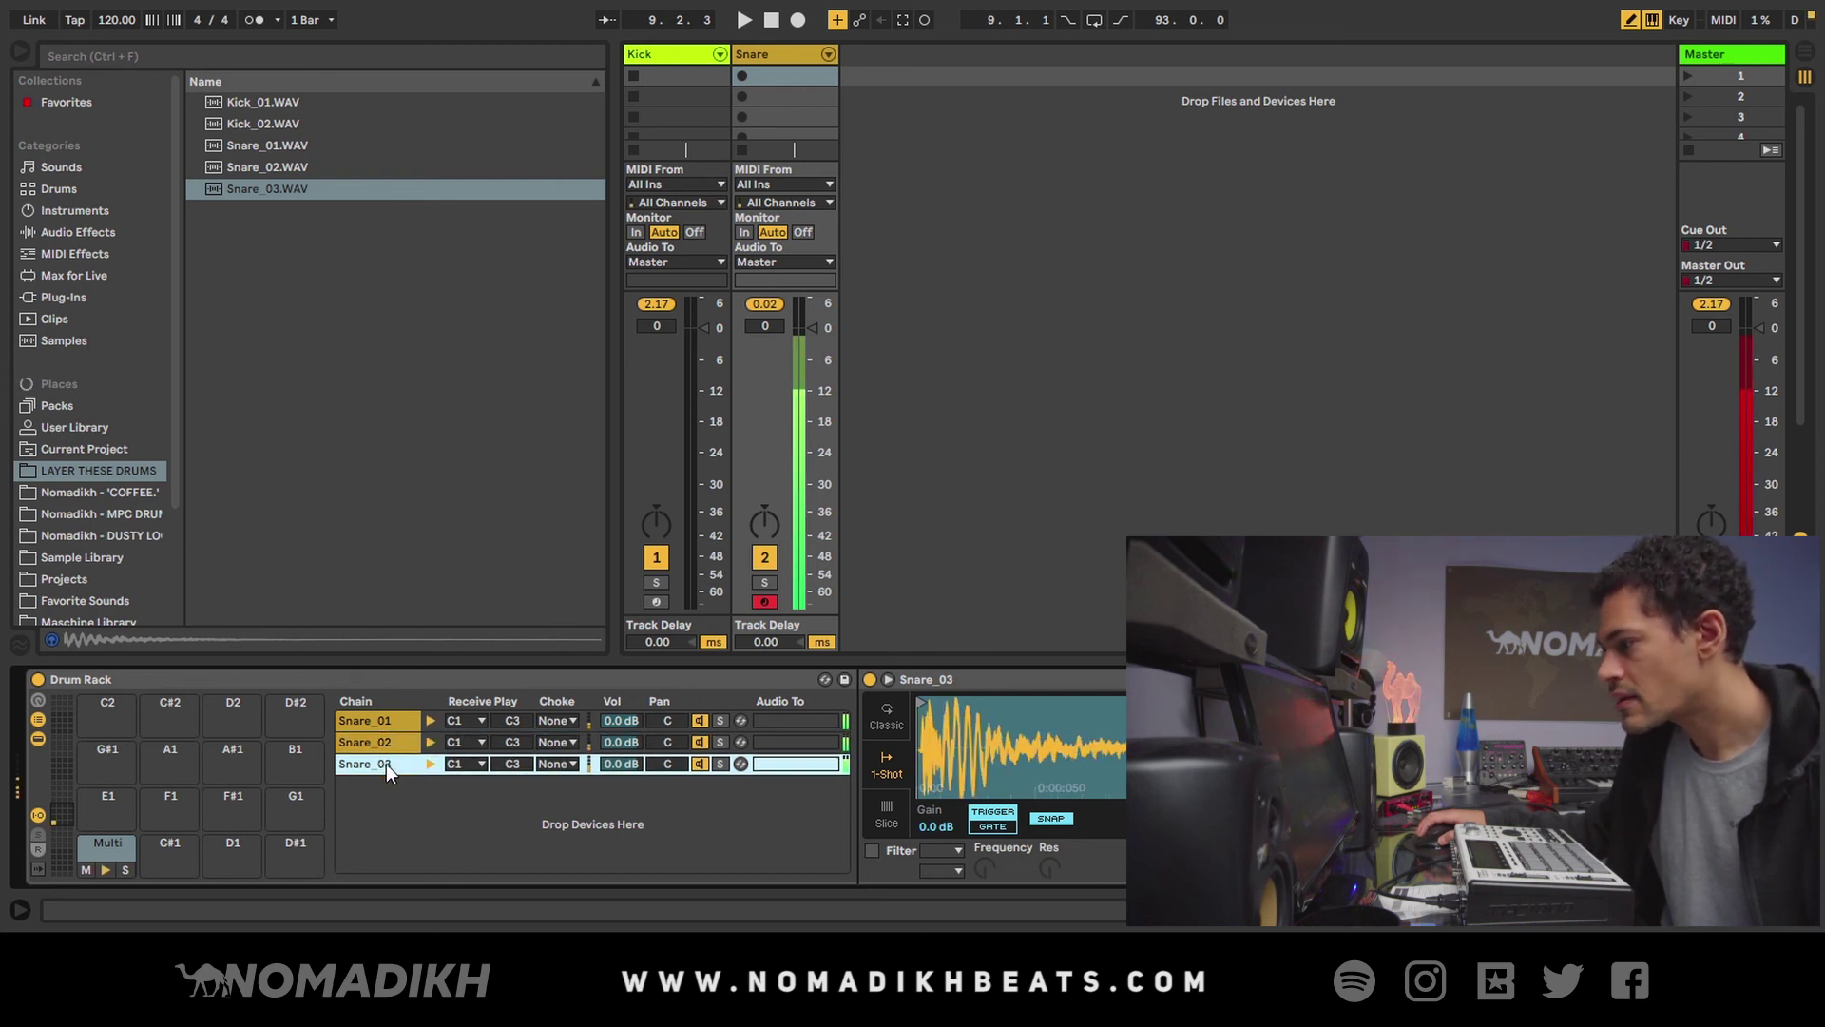
{"action": "left_click", "coordinate": [720, 764]}
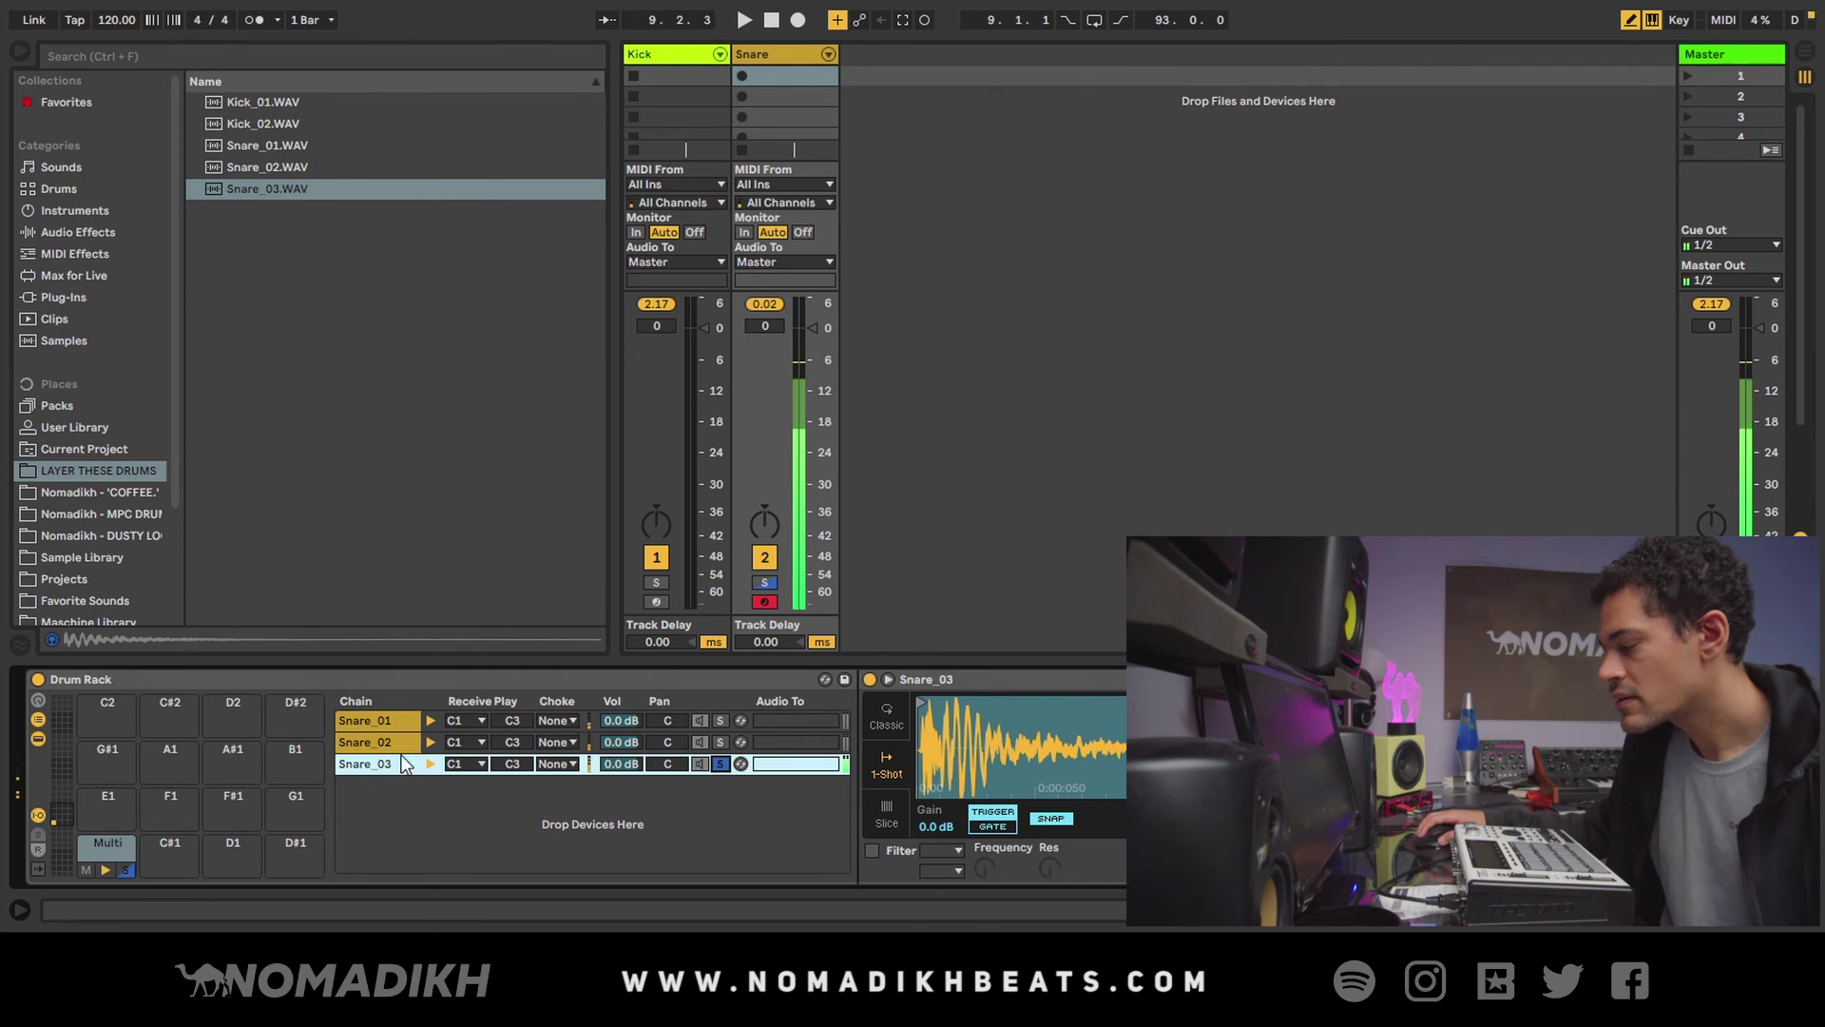
- Solo Snare_02 and enable its filter as a high-pass with the frequency at about 1.78 kHz
{"action": "left_click", "coordinate": [720, 743]}
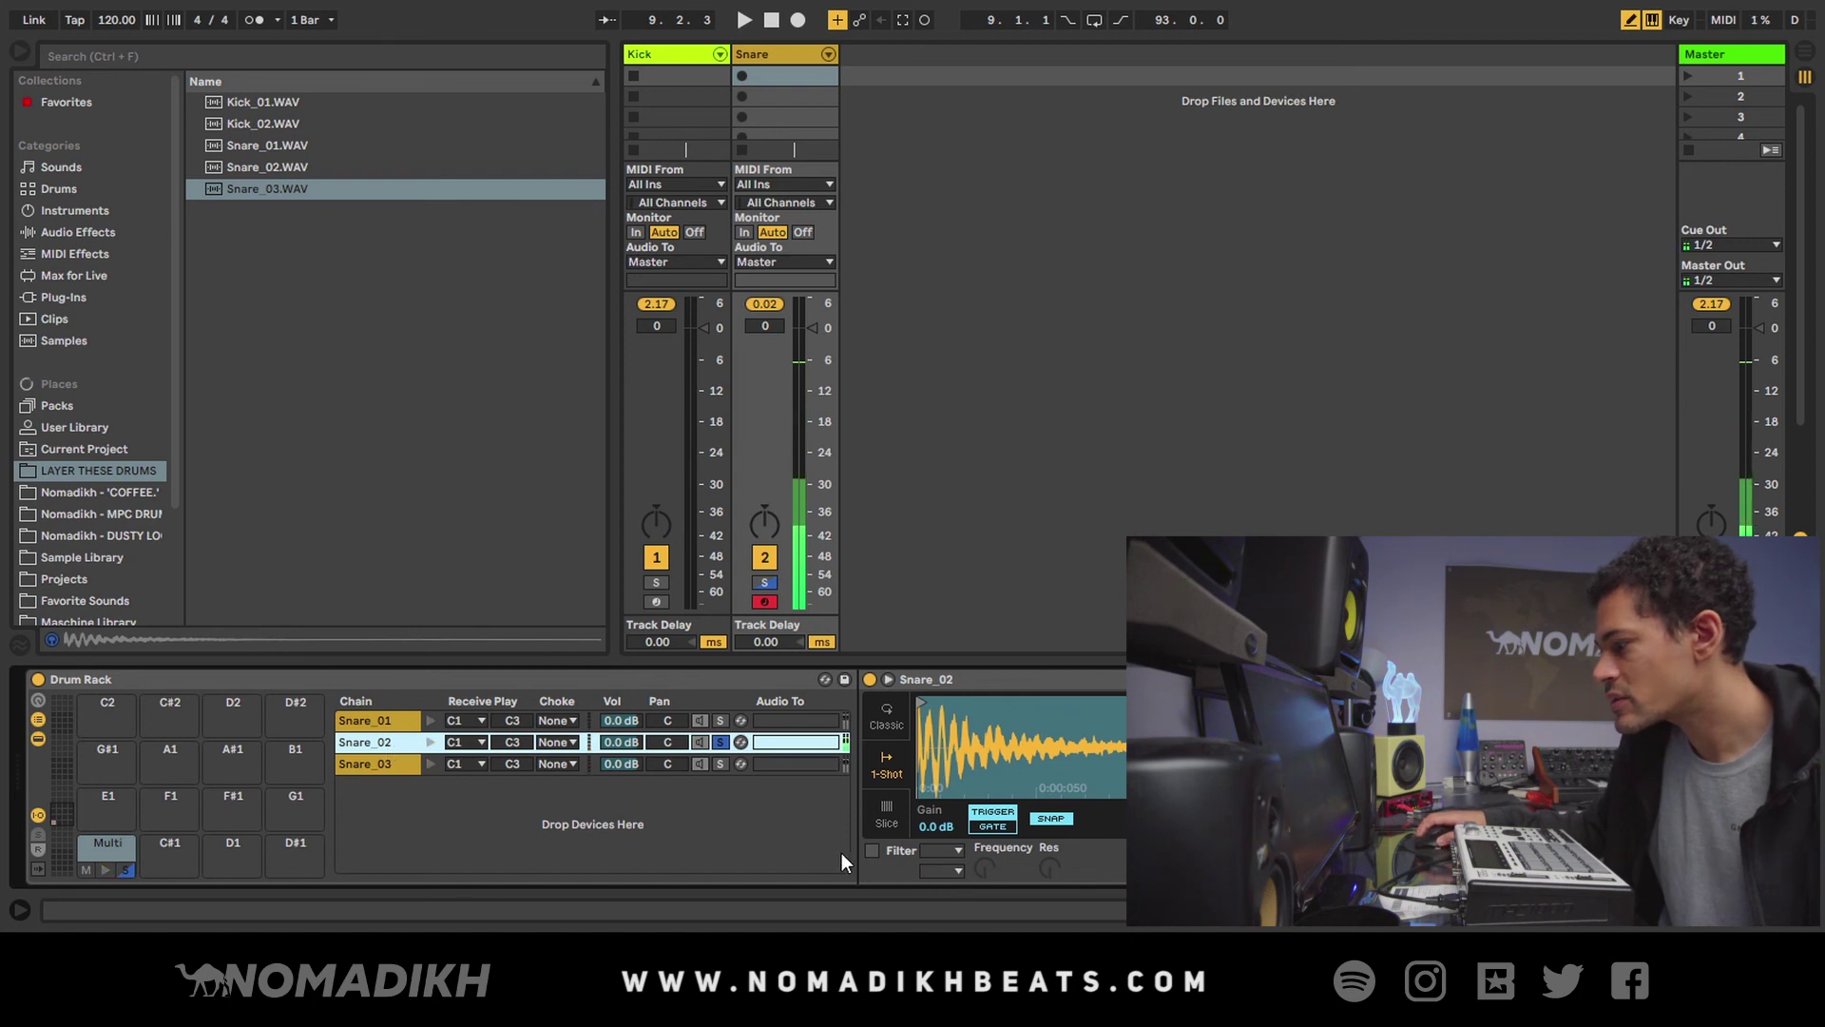
{"action": "left_click", "coordinate": [872, 850]}
{"action": "left_click", "coordinate": [947, 852]}
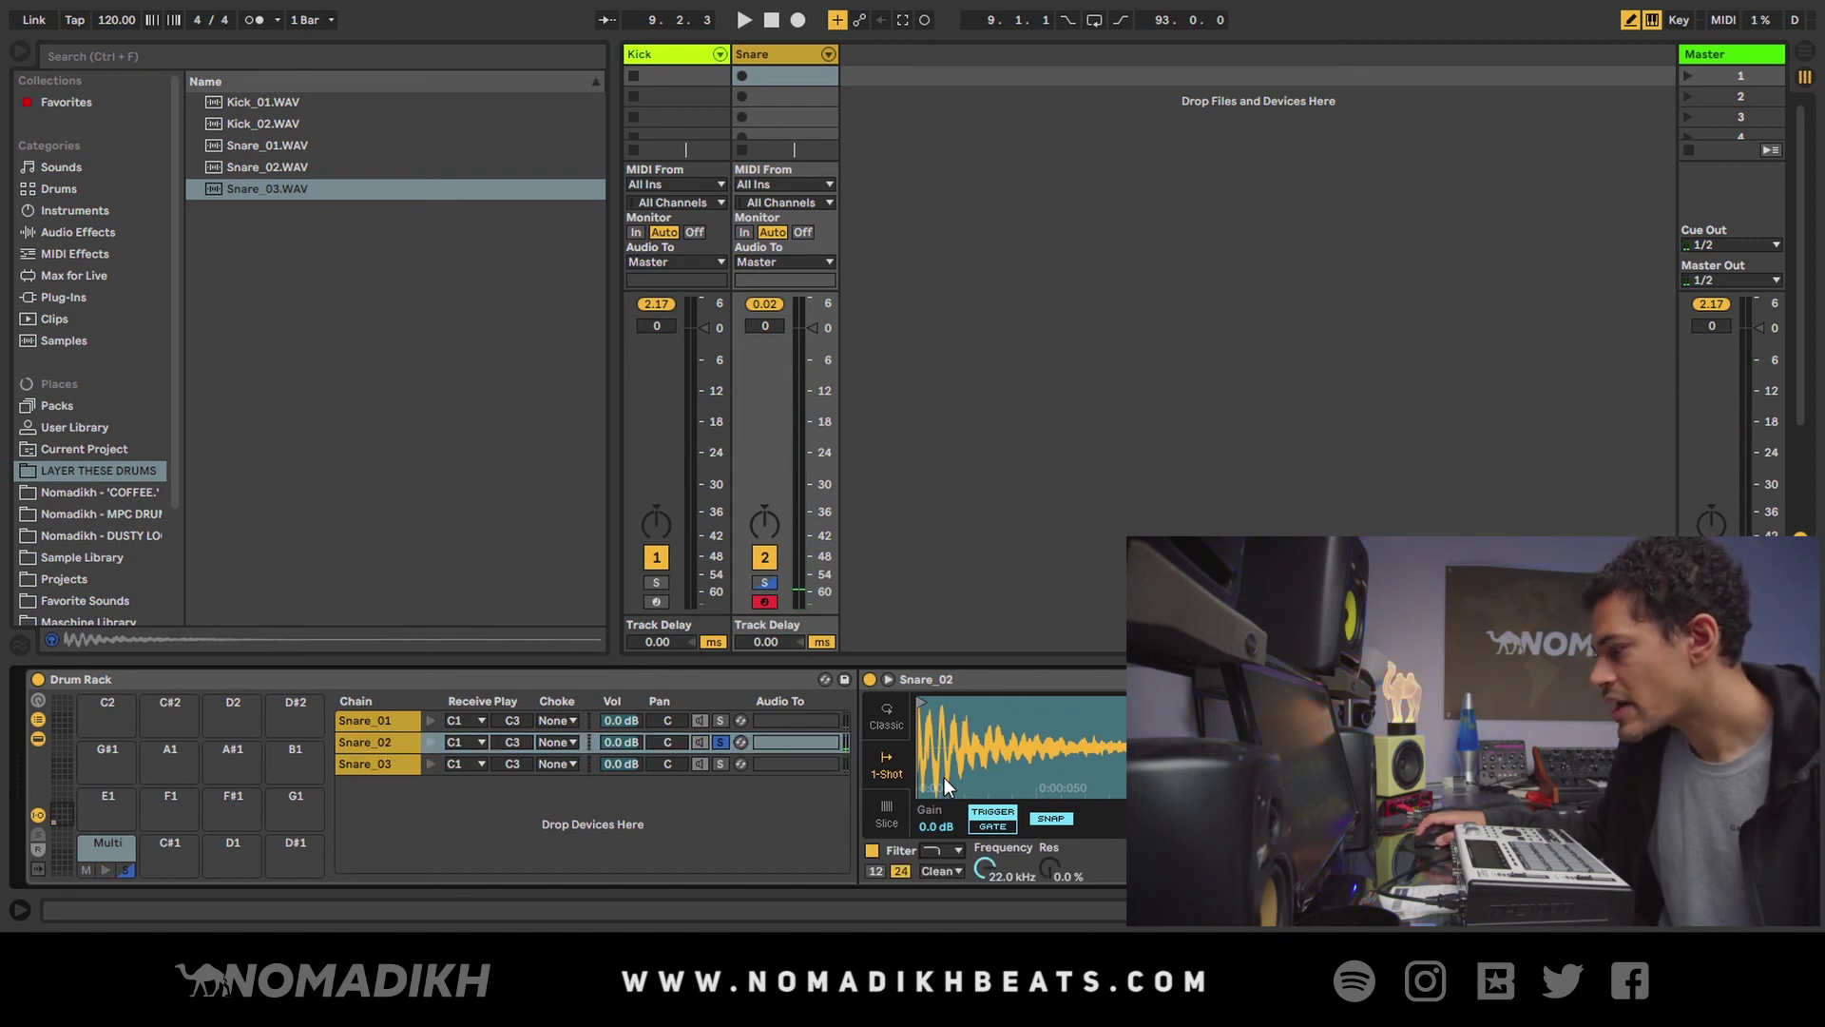
{"action": "left_click", "coordinate": [945, 779]}
{"action": "left_click_drag", "start_coordinate": [973, 869], "coordinate": [973, 926]}
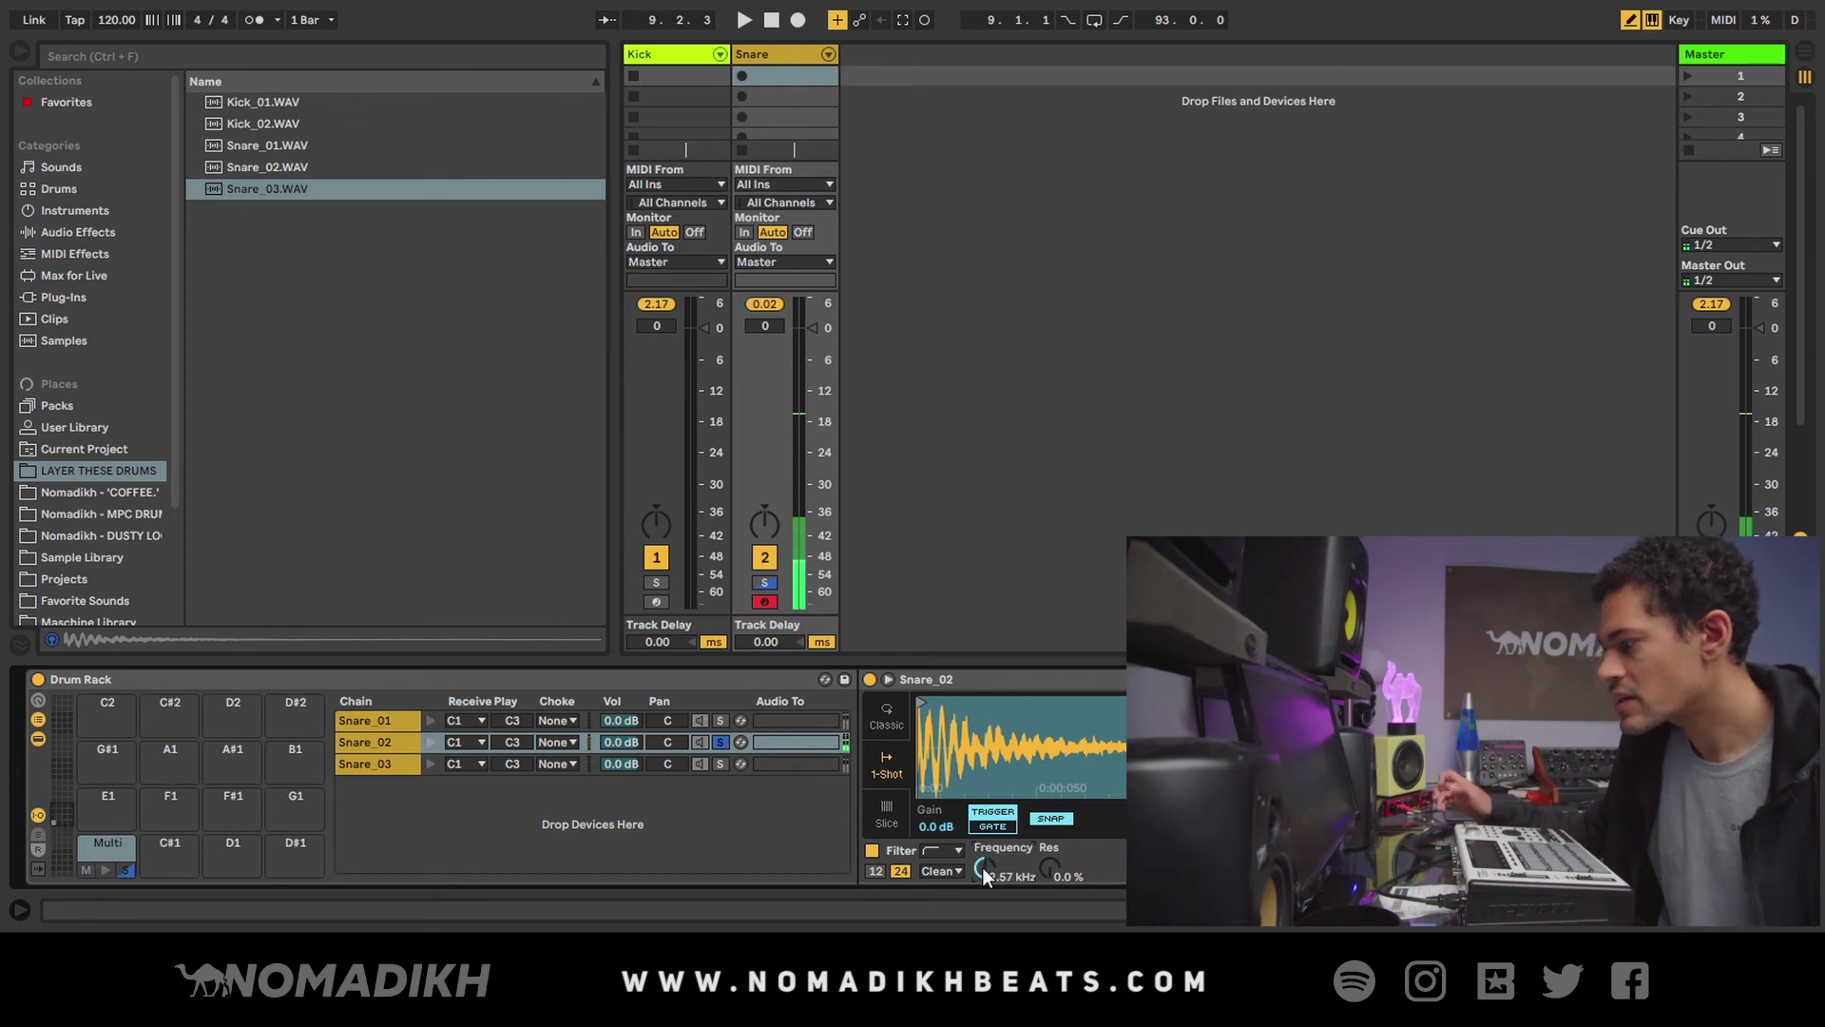
{"action": "left_click_drag", "start_coordinate": [984, 873], "coordinate": [984, 886]}
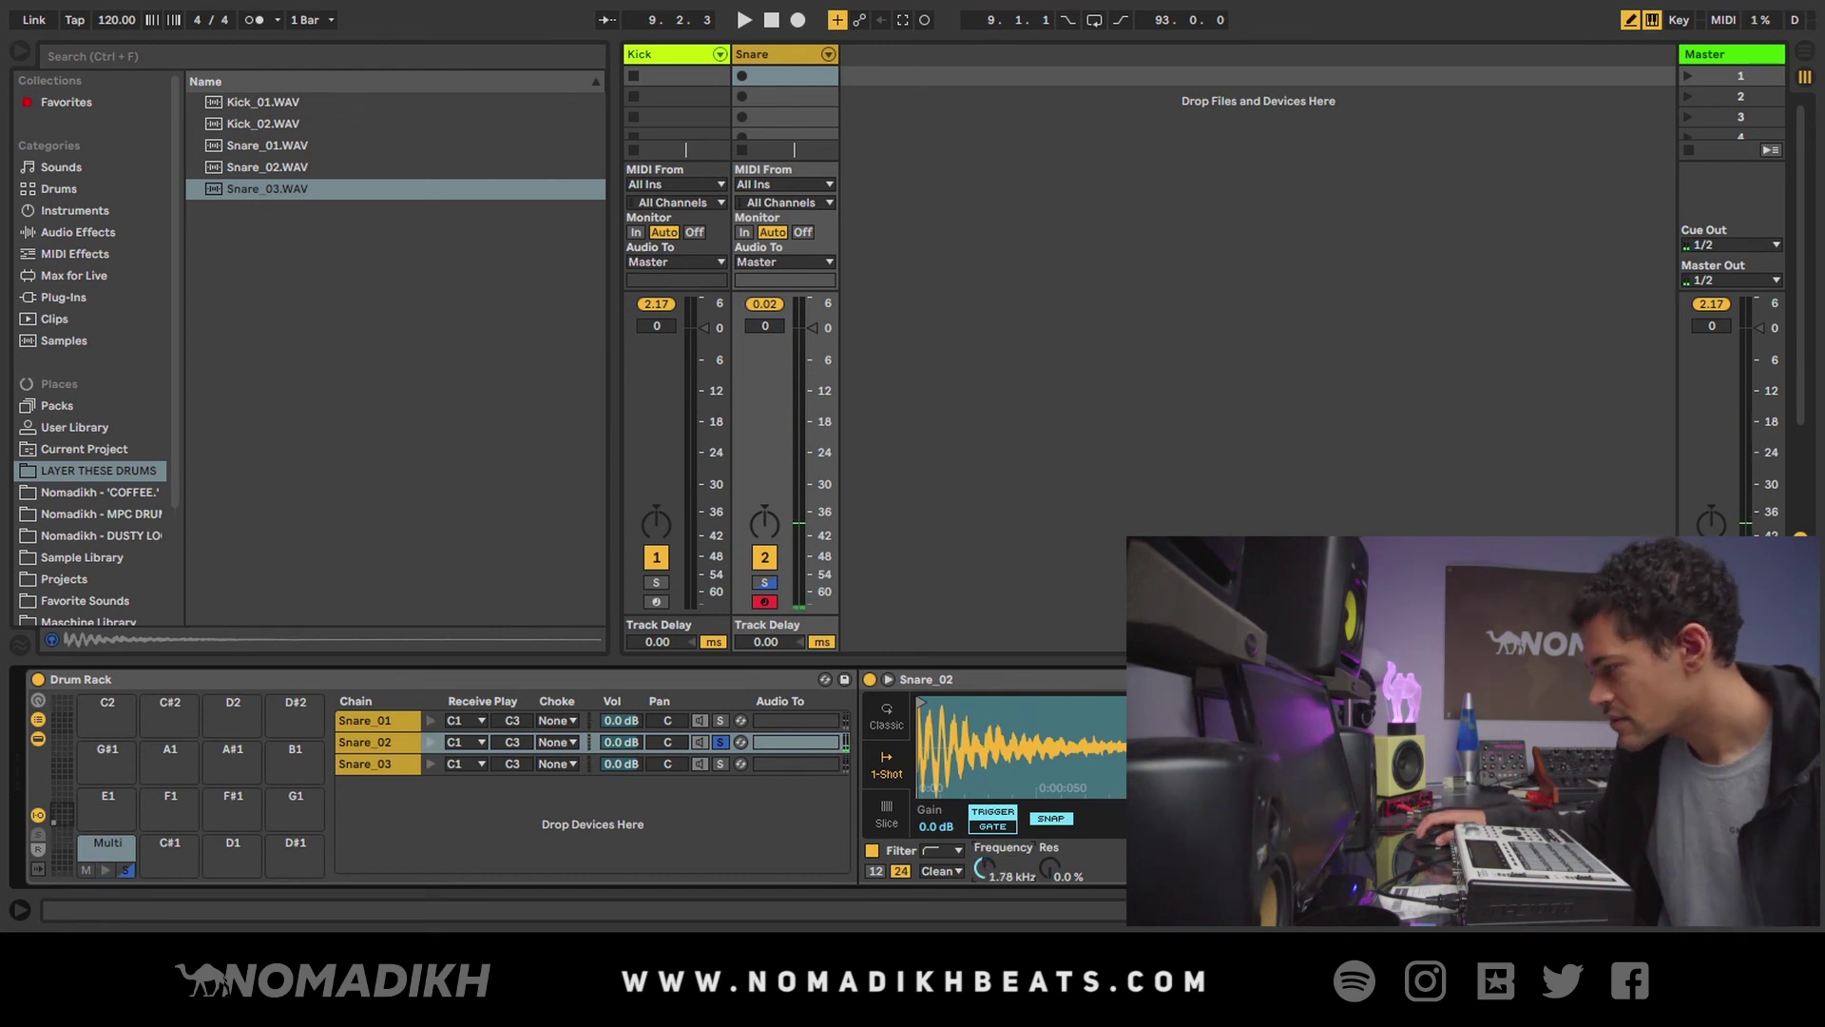
- Try the OSR filter circuit on Snare_02, and settle on MS2
{"action": "left_click", "coordinate": [939, 868]}
{"action": "left_click", "coordinate": [945, 807]}
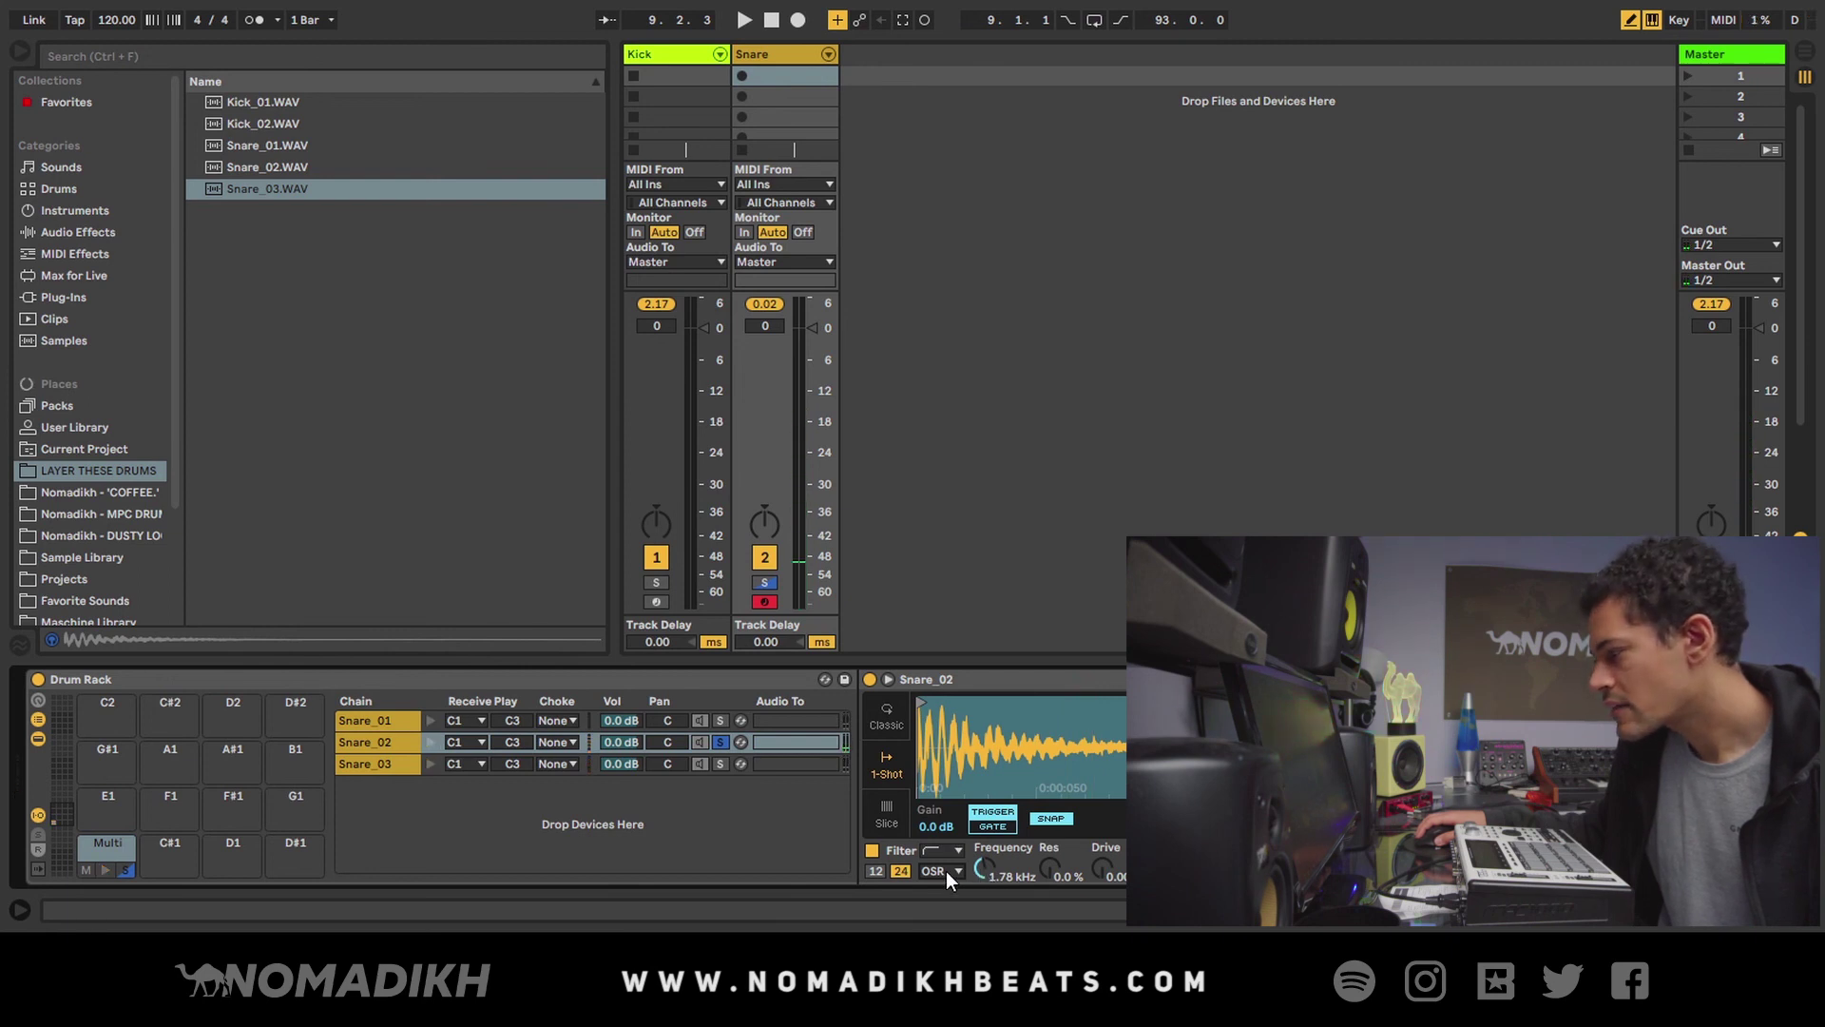
{"action": "left_click", "coordinate": [941, 870]}
{"action": "left_click", "coordinate": [945, 816]}
- Set Snare_02's filter frequency to 1.51 kHz, resonance to 46 % and drive to 4.00 dB, and unsolo the chain
{"action": "left_click_drag", "start_coordinate": [987, 875], "coordinate": [1052, 859]}
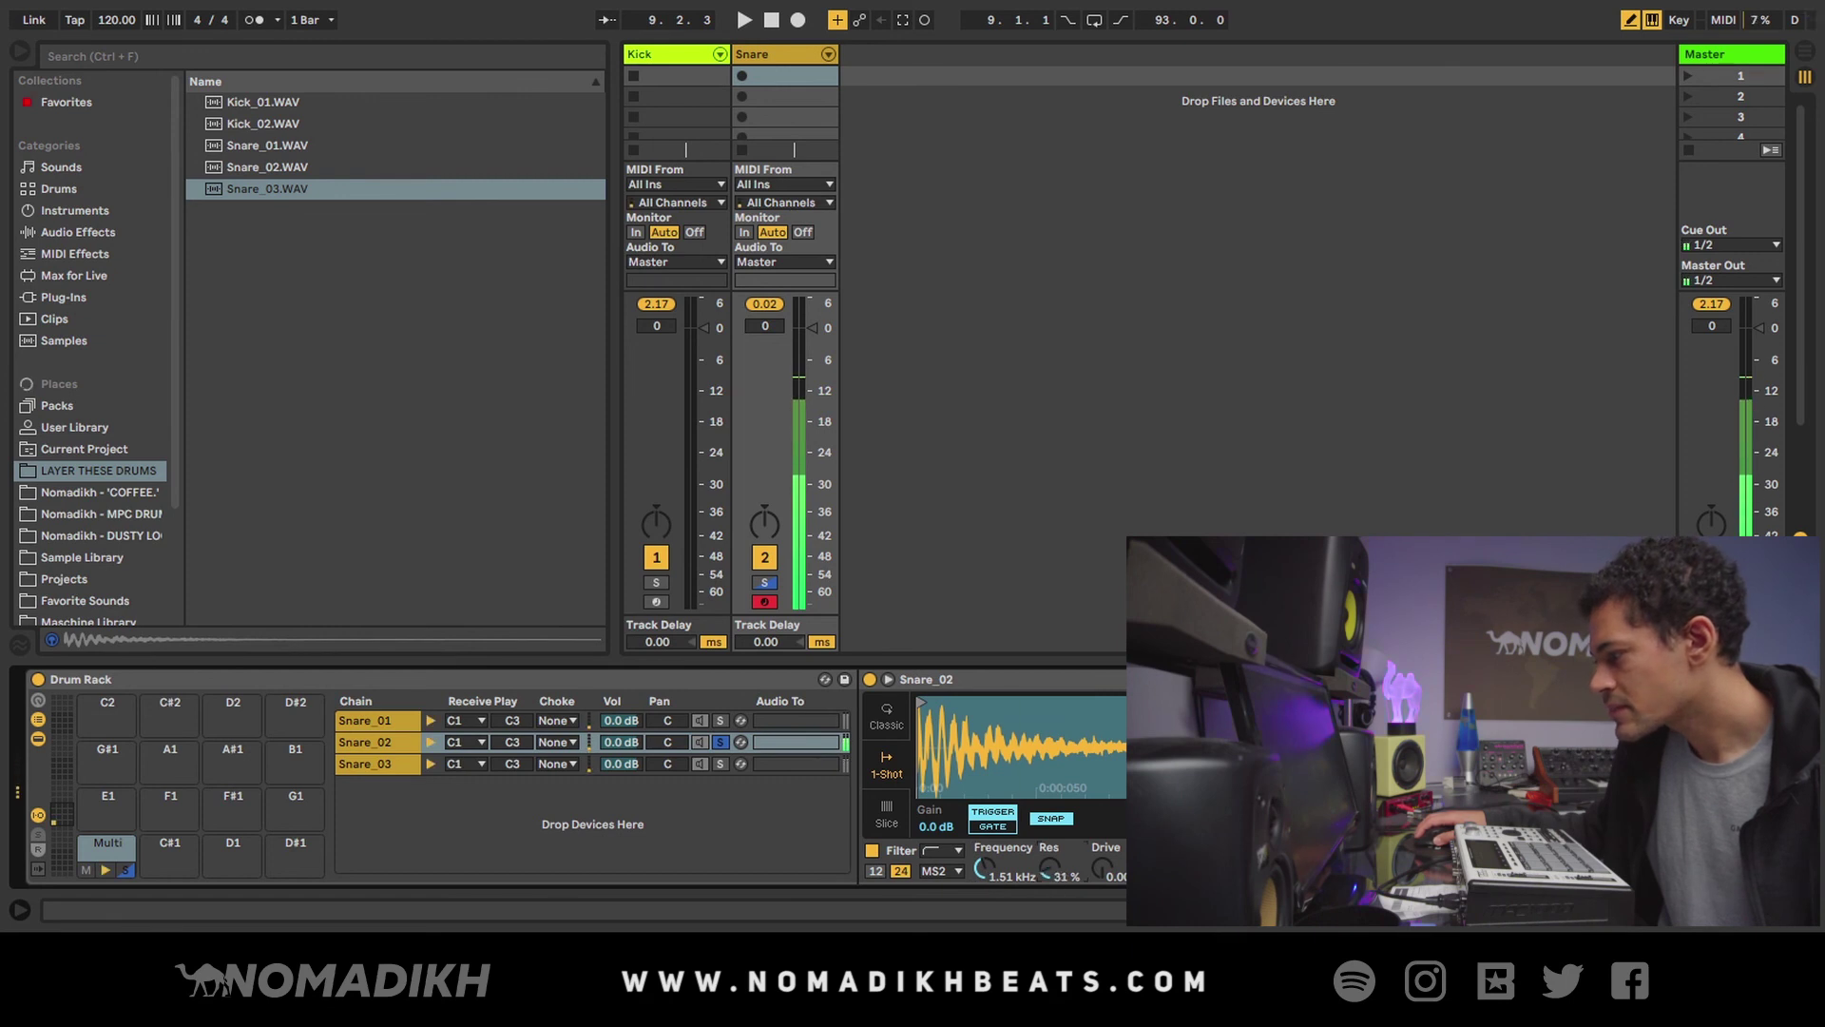
{"action": "left_click_drag", "start_coordinate": [1052, 871], "coordinate": [1108, 856]}
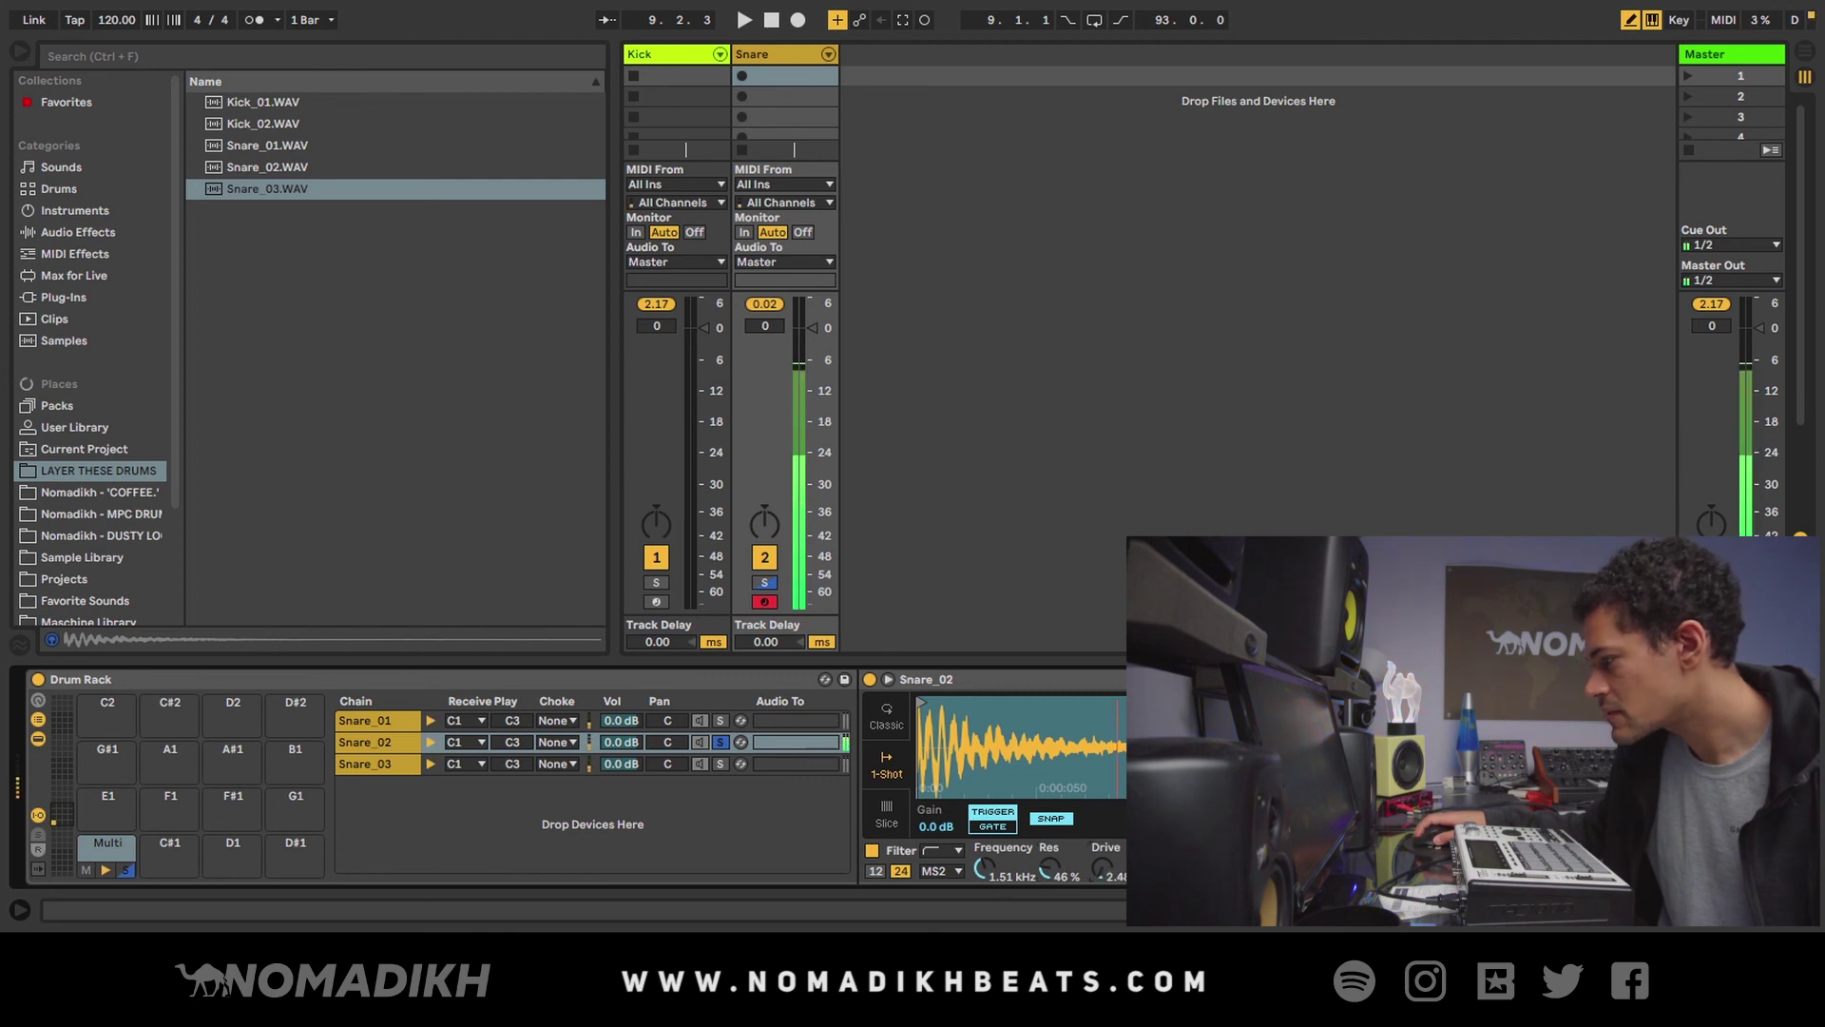
{"action": "left_click_drag", "start_coordinate": [1108, 872], "coordinate": [1108, 865]}
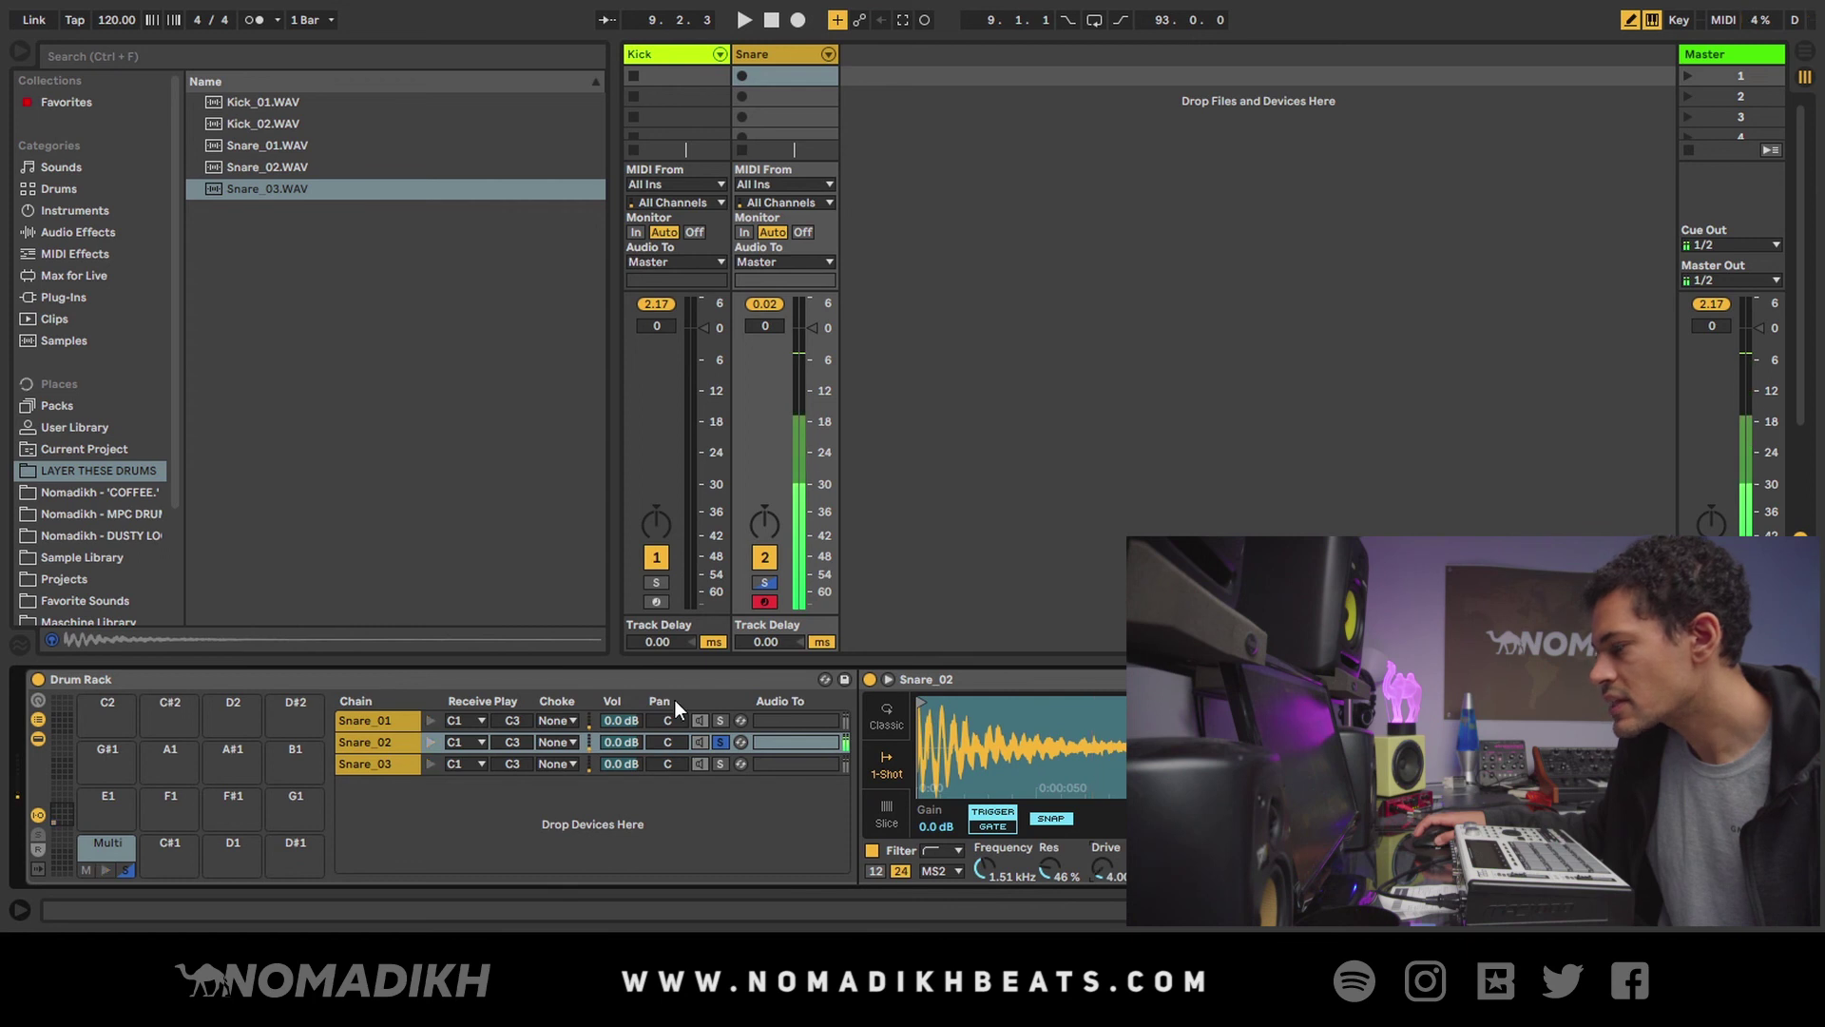
{"action": "left_click", "coordinate": [722, 742]}
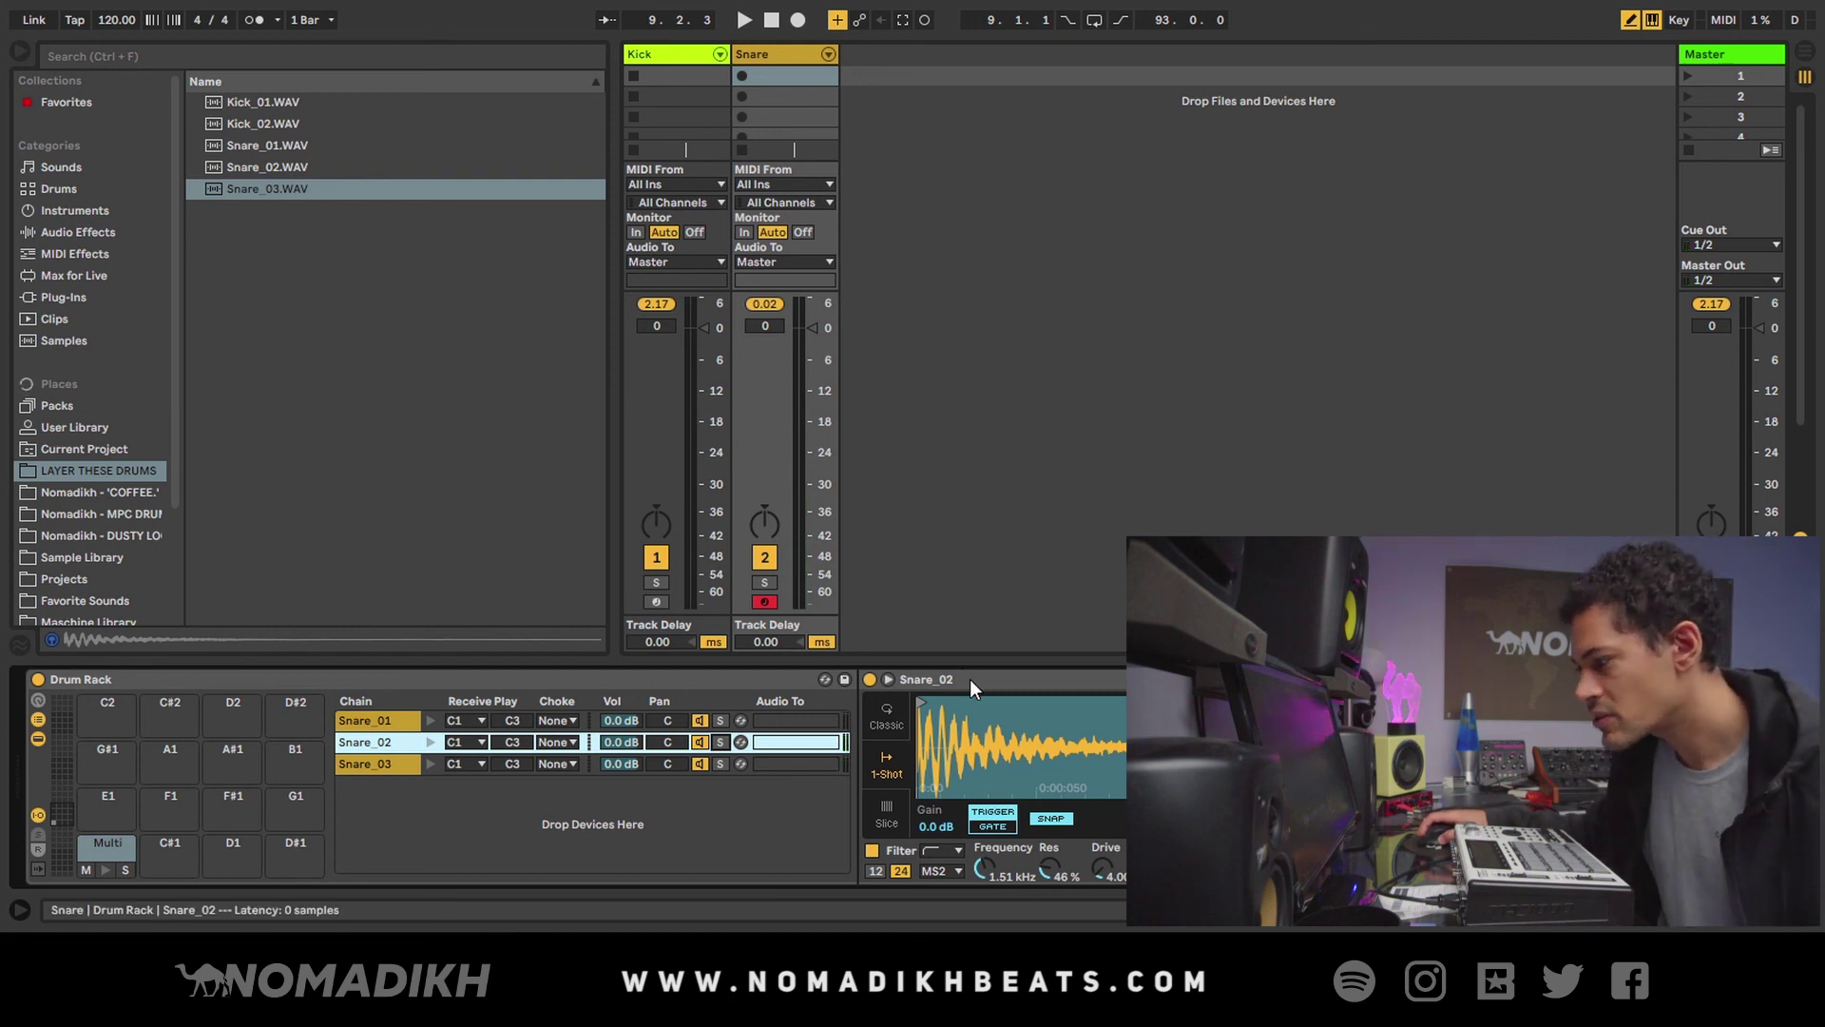
- Add a Glue Compressor from the audio effects after the Drum Rack on the Snare track
{"action": "left_click", "coordinate": [720, 676]}
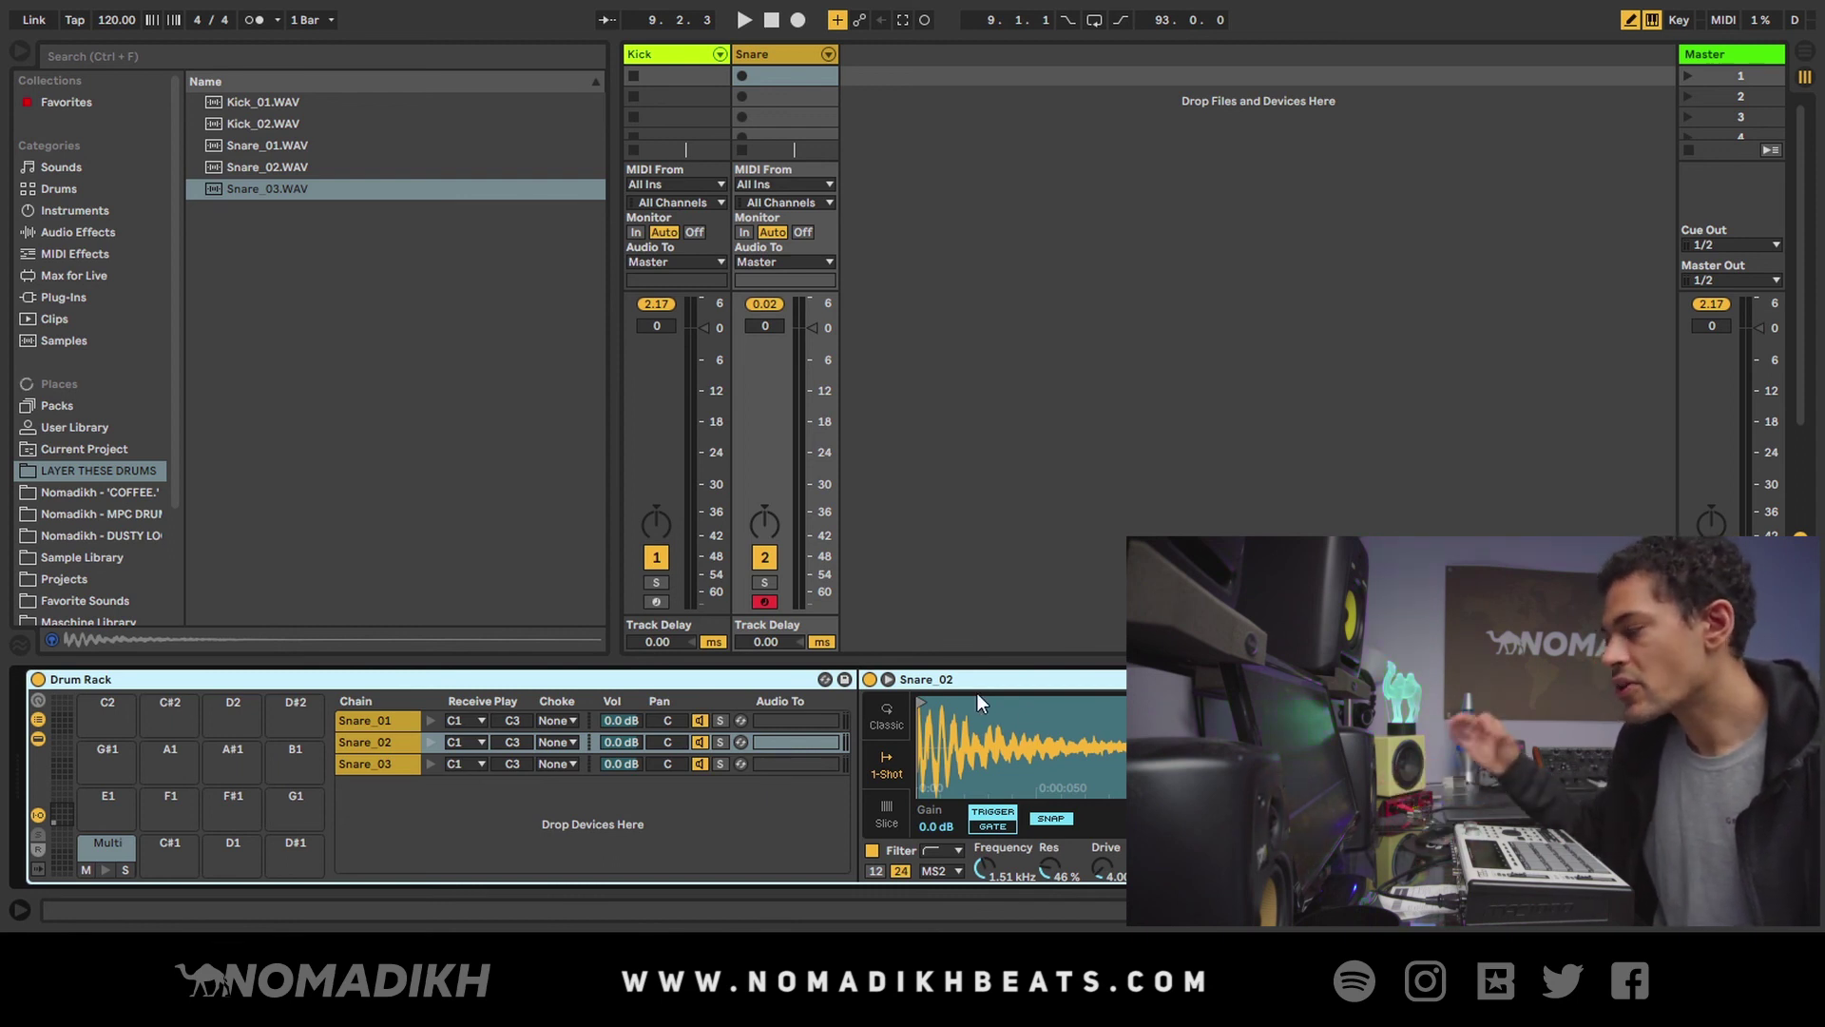
{"action": "left_click", "coordinate": [78, 230]}
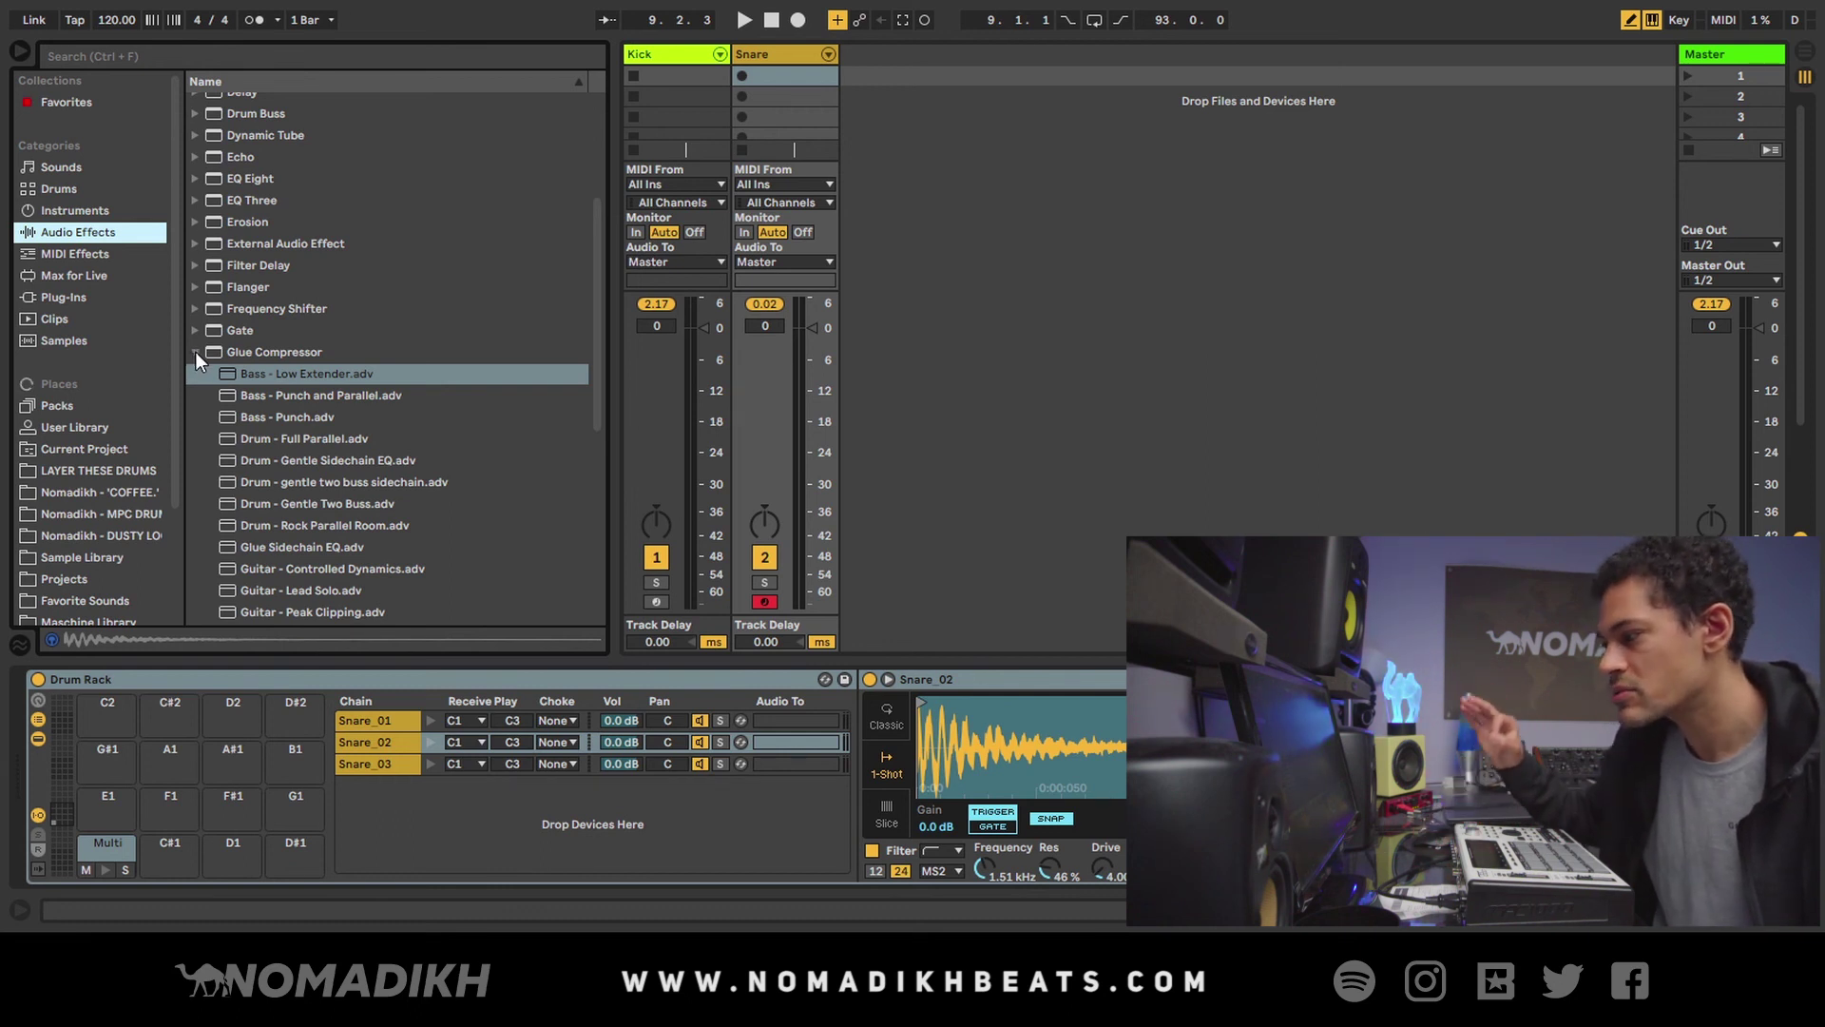
{"action": "left_click", "coordinate": [294, 352]}
{"action": "scroll", "coordinate": [300, 422], "scroll_direction": "up", "scroll_amount": 3}
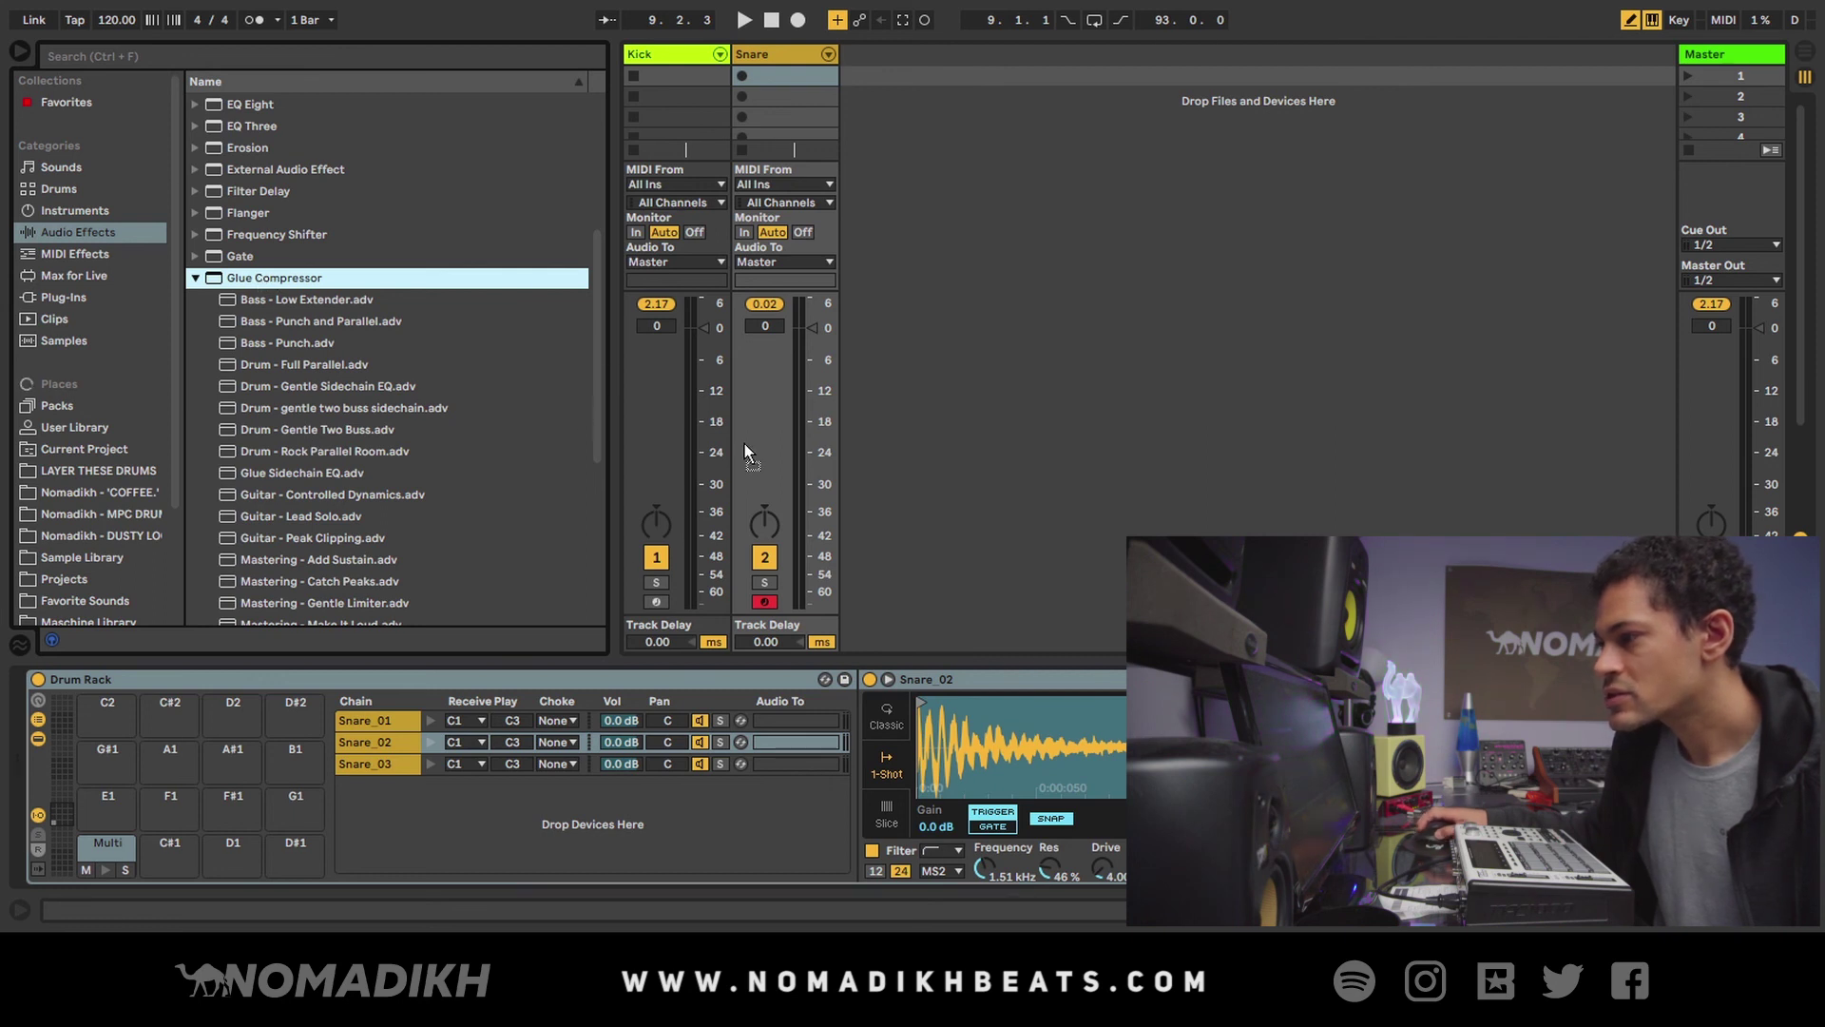
{"action": "left_click_drag", "start_coordinate": [1753, 745], "coordinate": [1753, 747]}
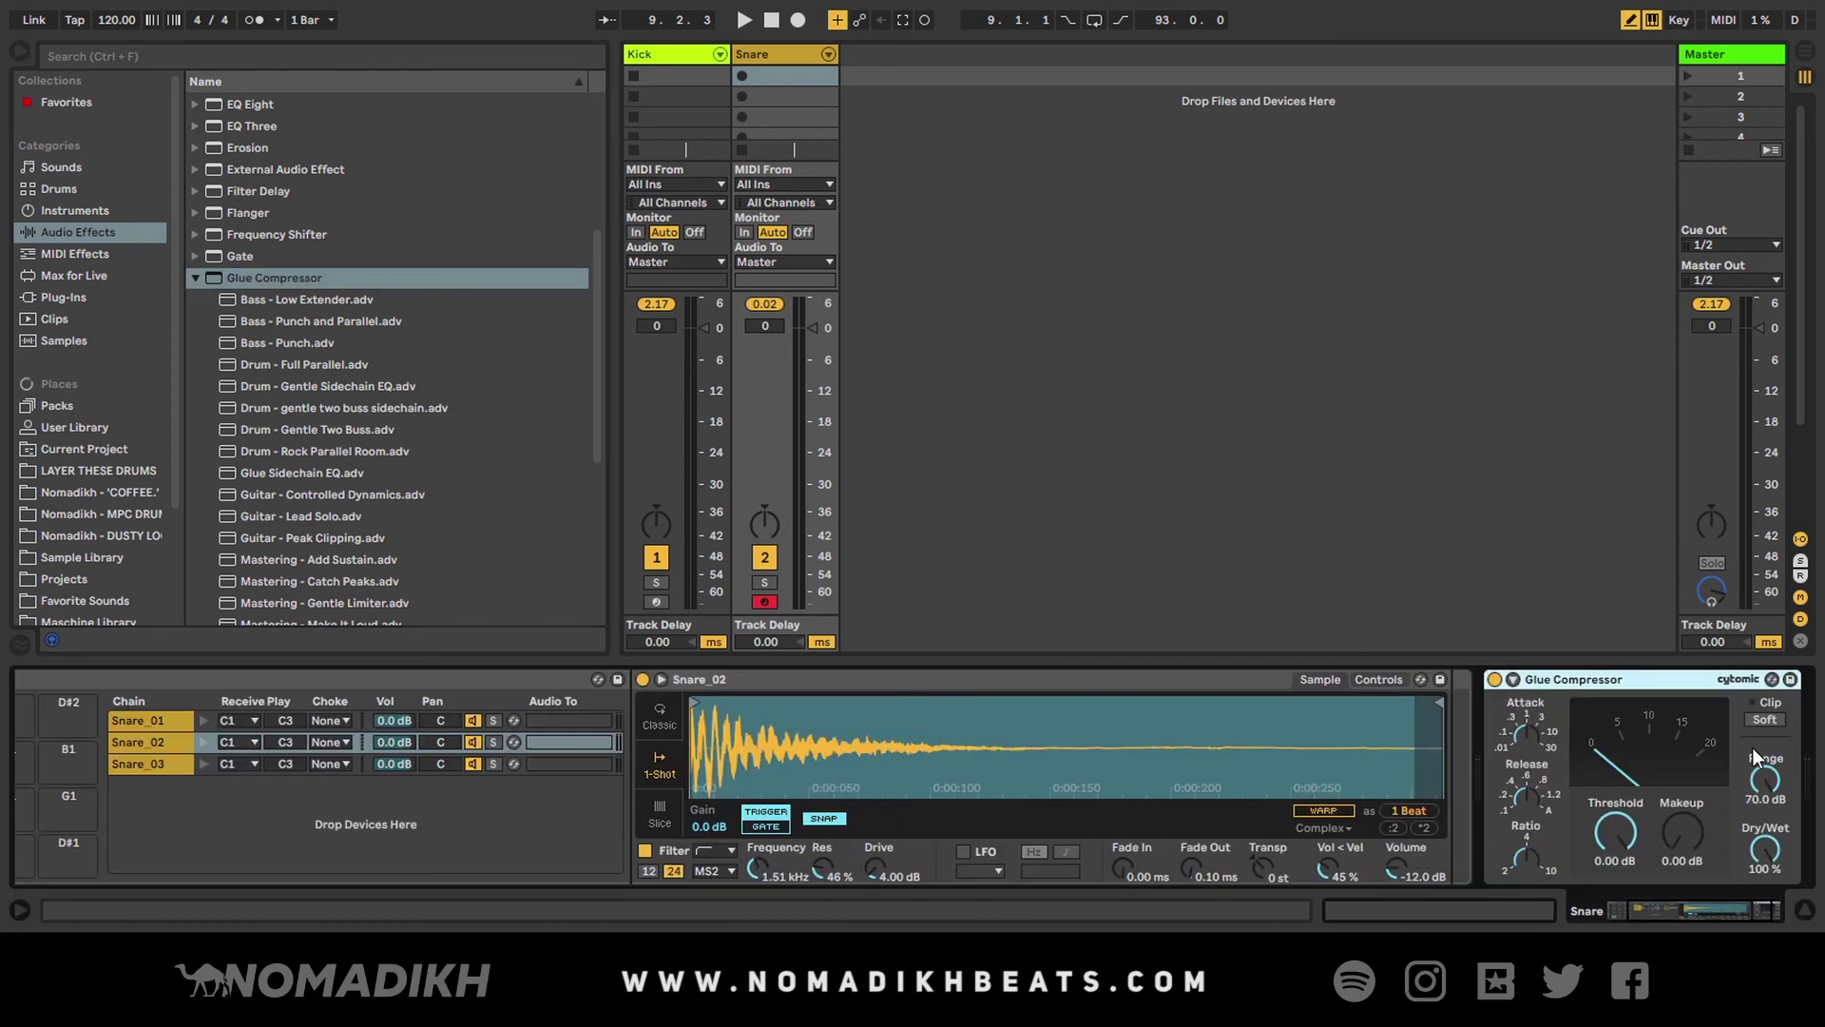
- Enable soft clipping on the Glue Compressor and set threshold to -3.81 dB and makeup to 2.54 dB
{"action": "left_click", "coordinate": [1757, 720]}
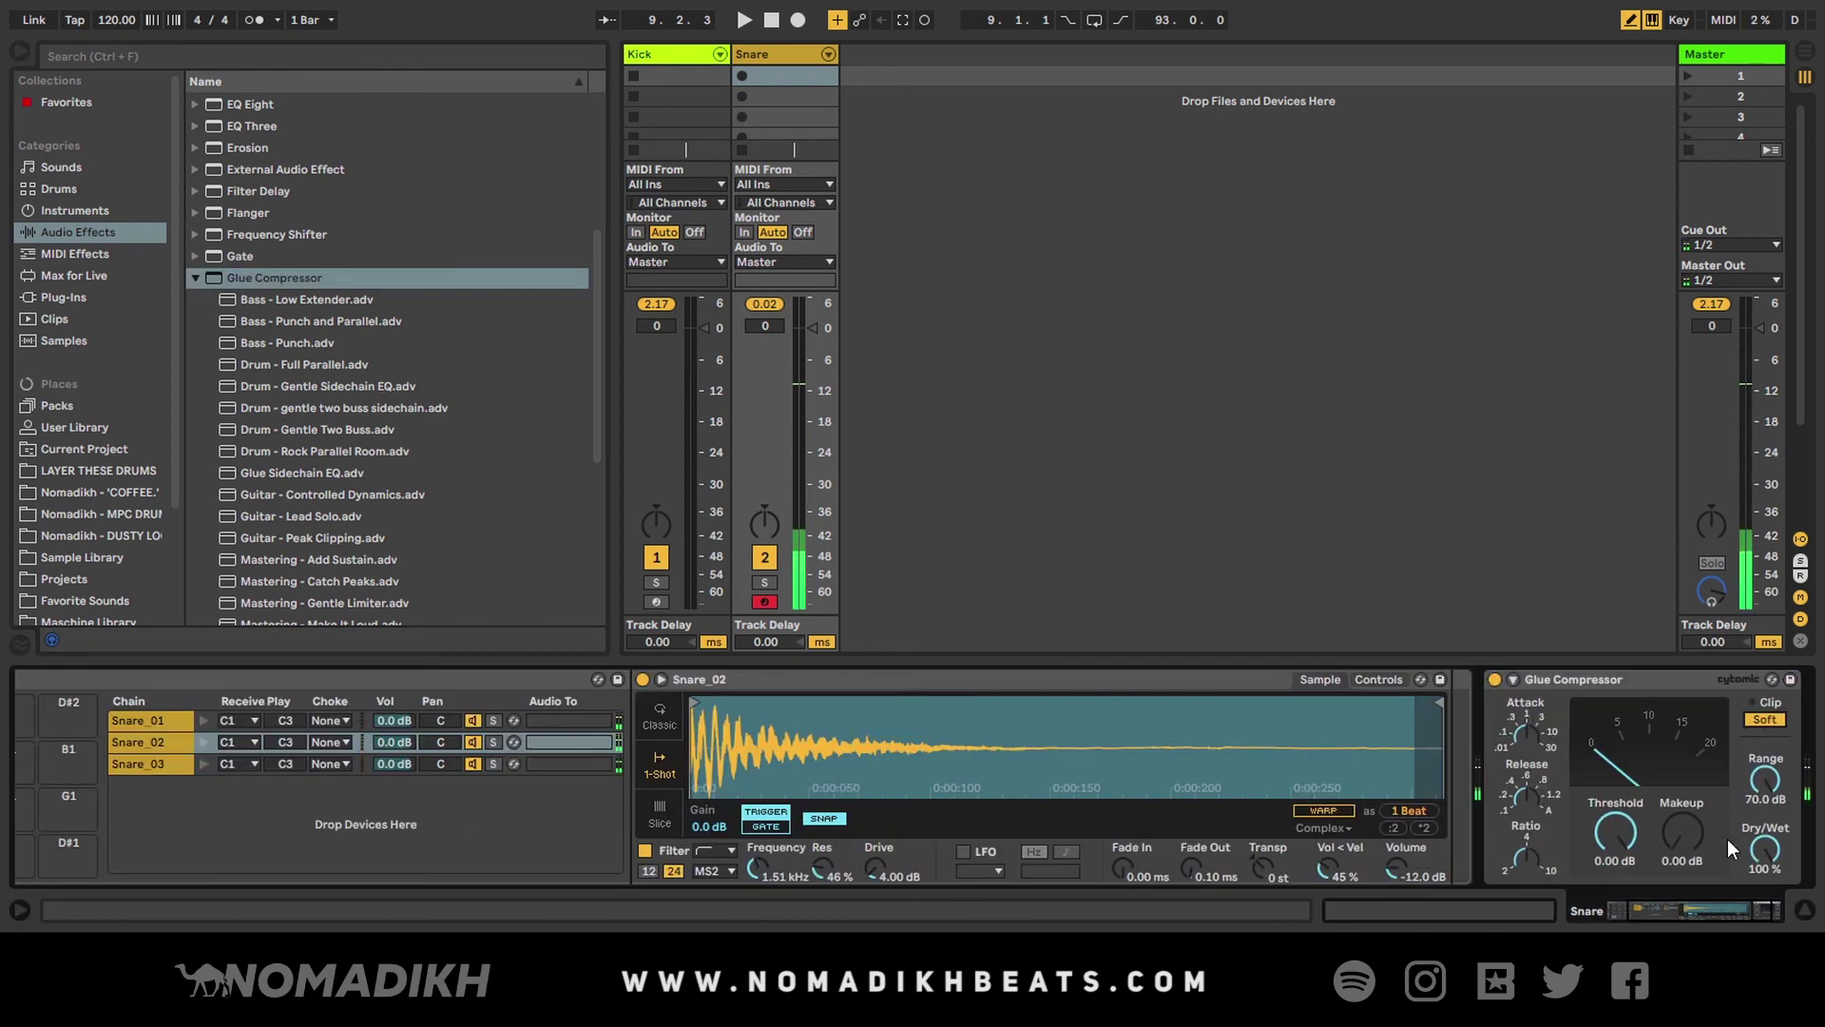
{"action": "mouse_move", "coordinate": [1629, 830]}
{"action": "left_mouse_down"}
{"action": "mouse_move", "coordinate": [1629, 879]}
{"action": "mouse_move", "coordinate": [1630, 846]}
{"action": "mouse_move", "coordinate": [1681, 825]}
{"action": "mouse_move", "coordinate": [1616, 829]}
{"action": "left_mouse_up"}
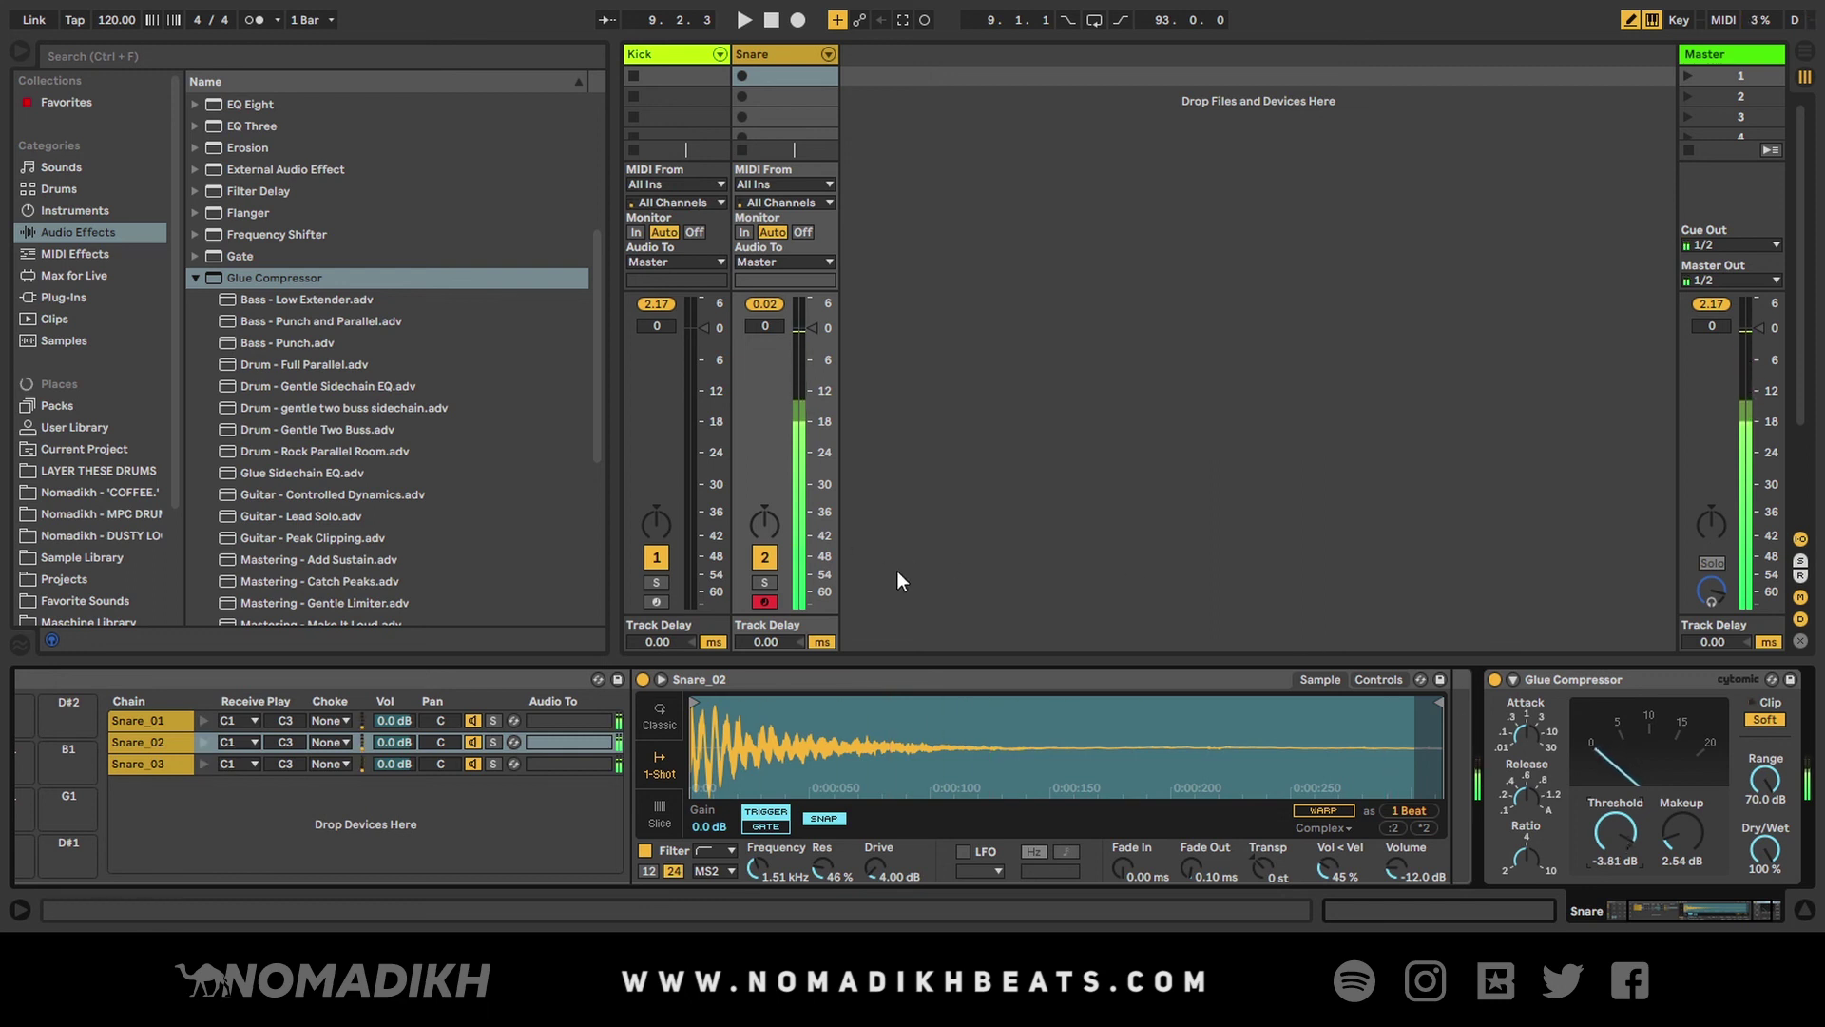